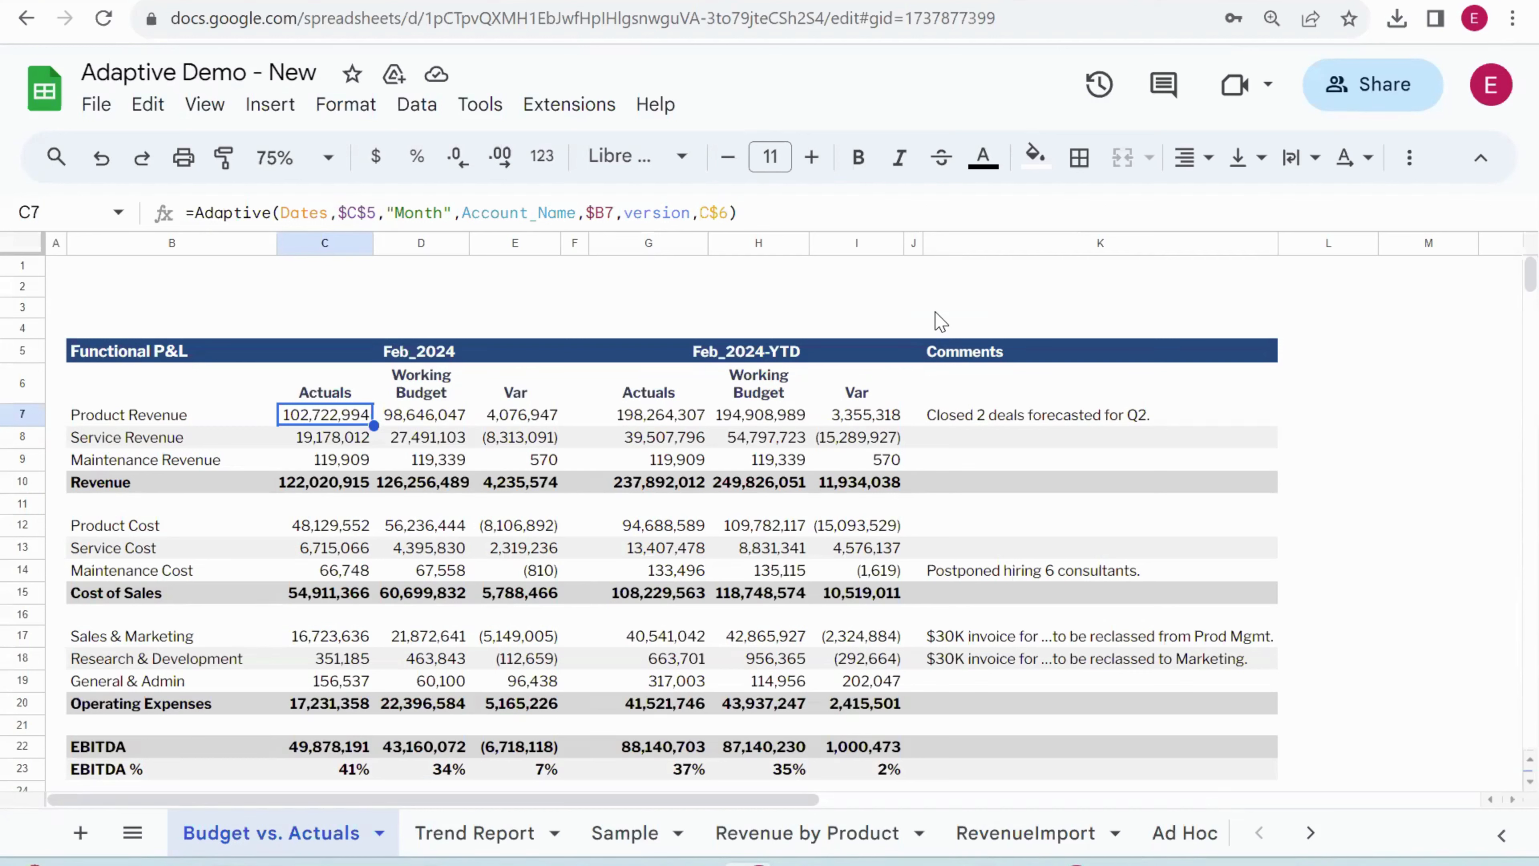
# Search the Google Workspace Marketplace for the DataBlend add-on, then close the marketplace.
pyautogui.click(574, 118)
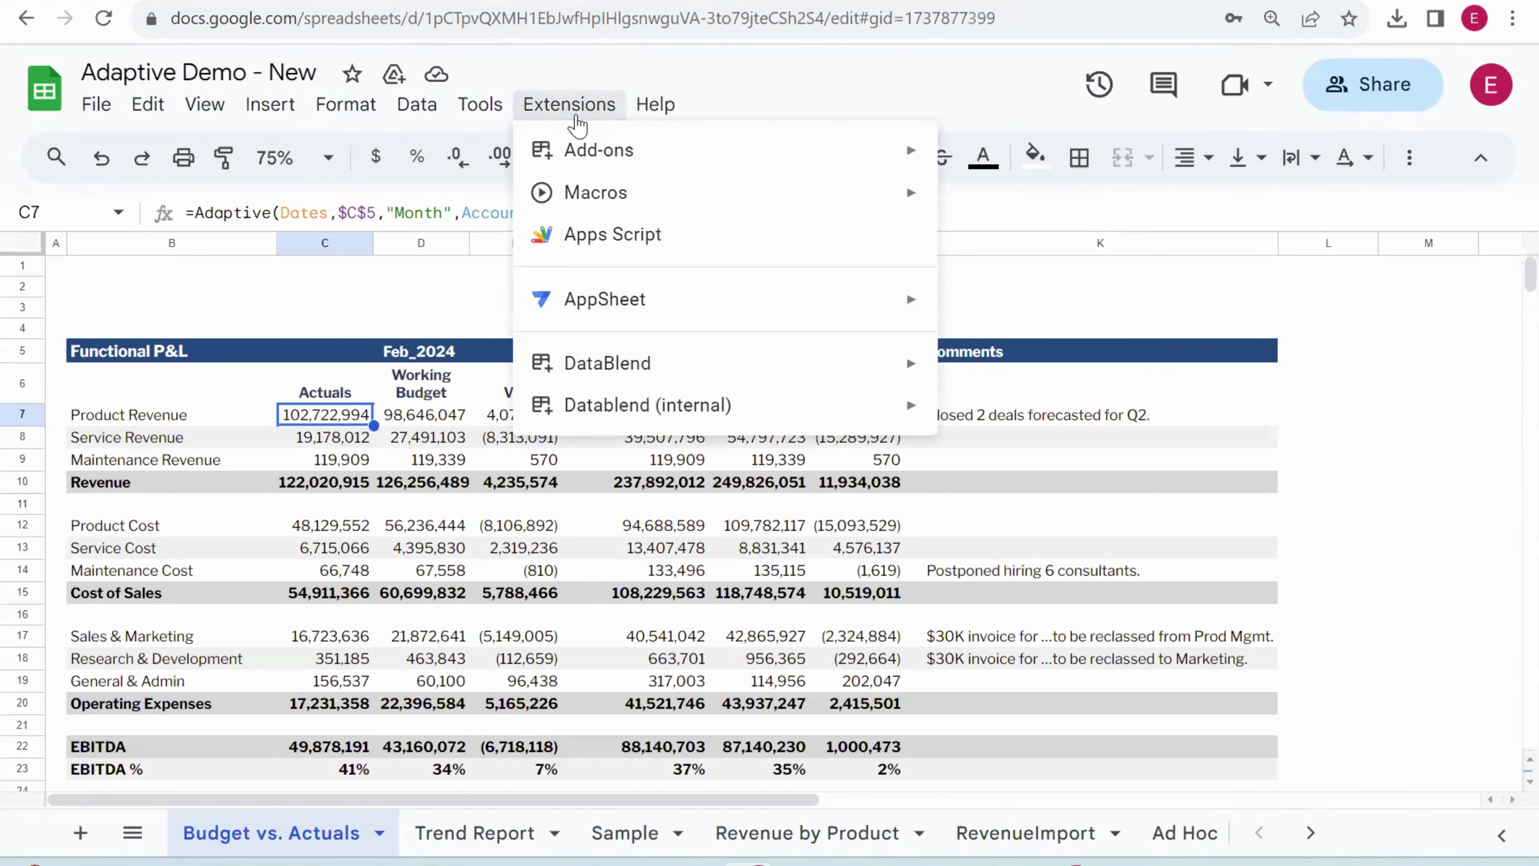
pyautogui.moveTo(623, 370)
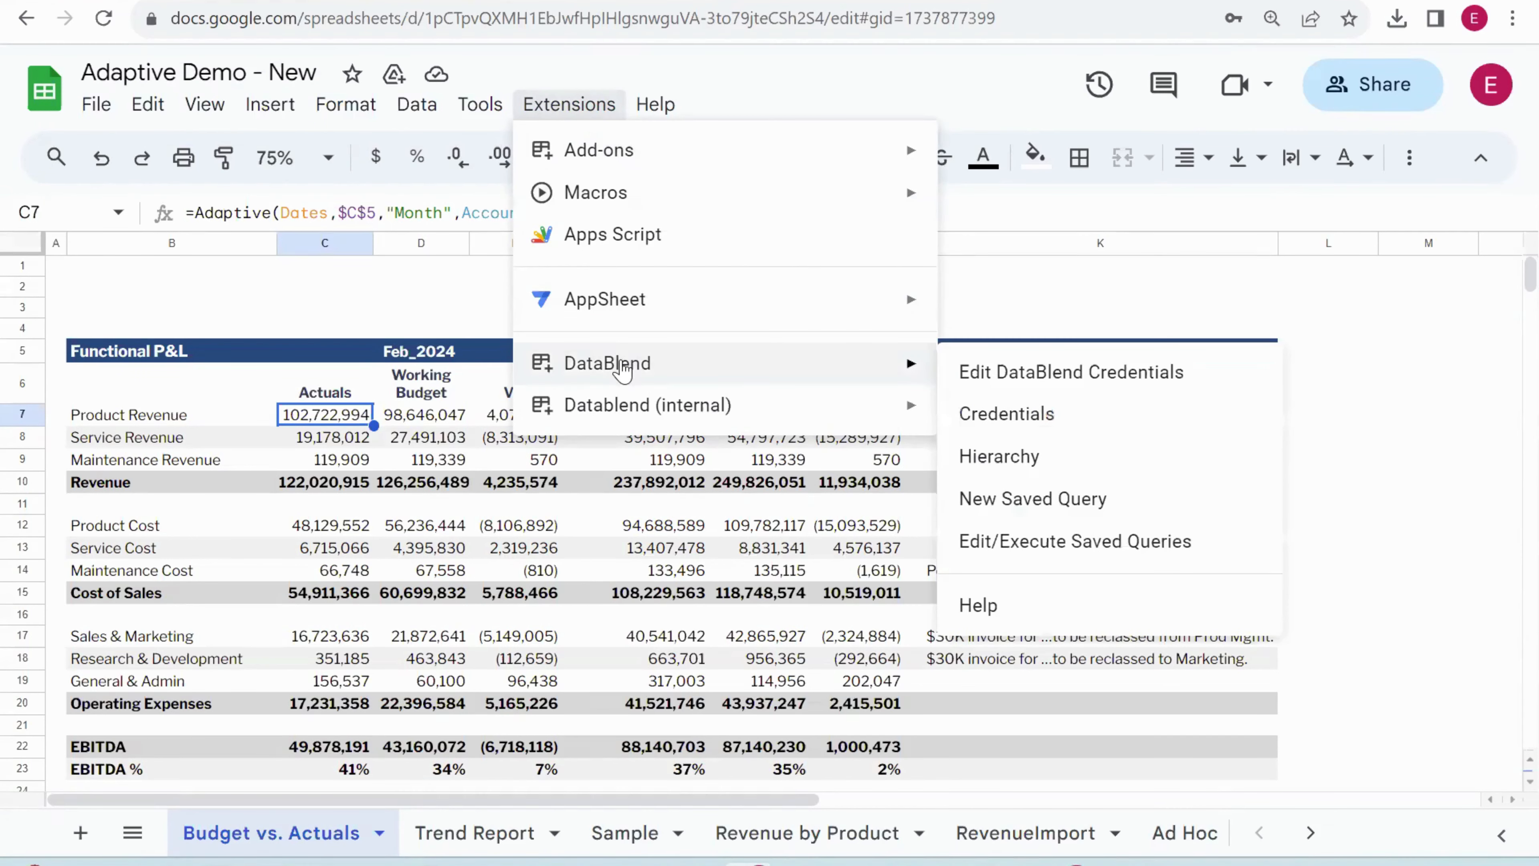
pyautogui.moveTo(762, 151)
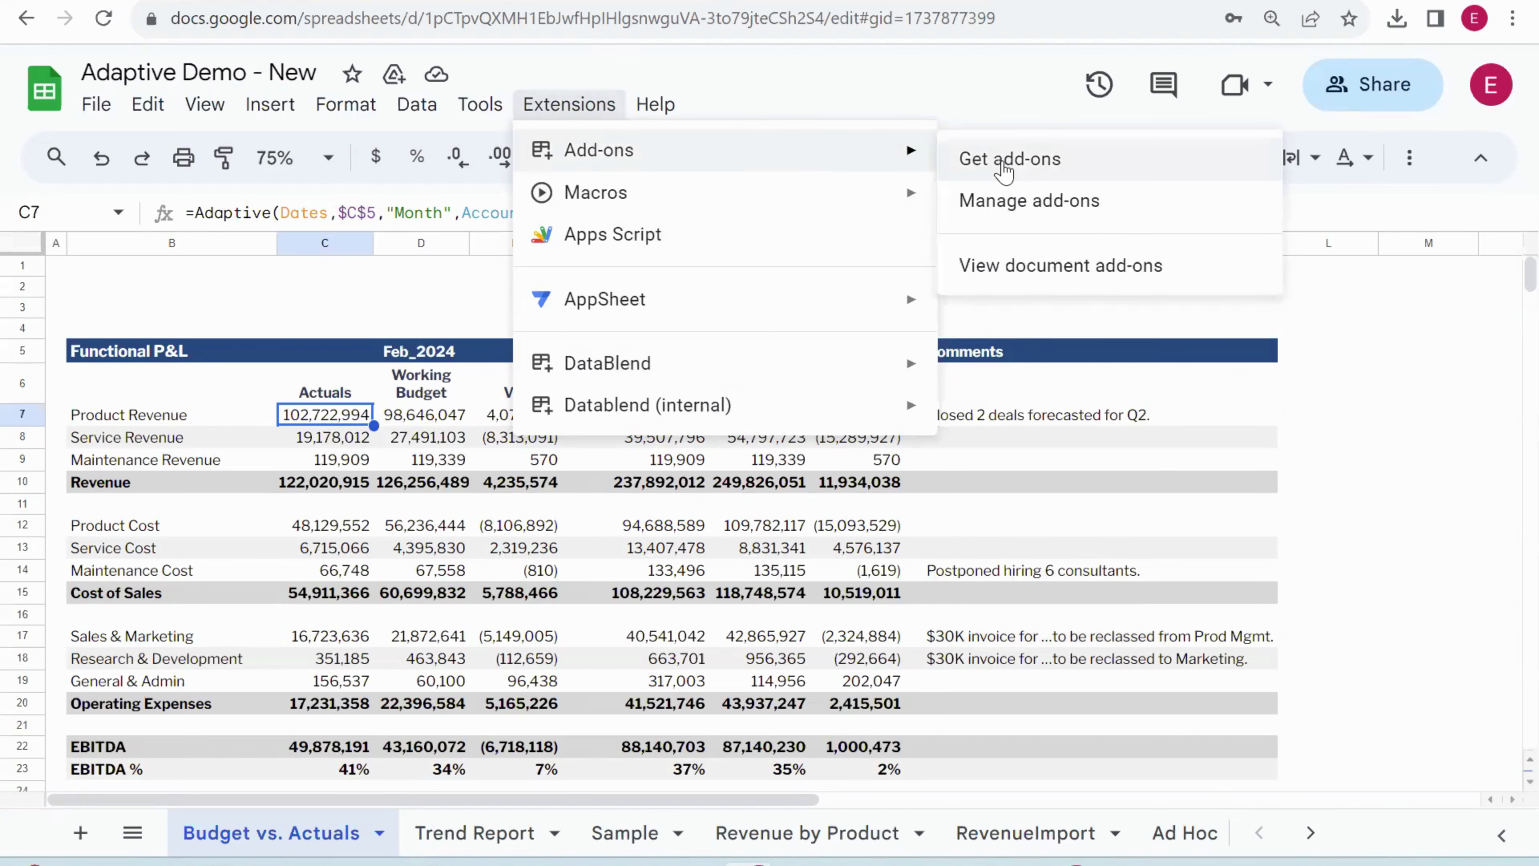
pyautogui.click(1003, 164)
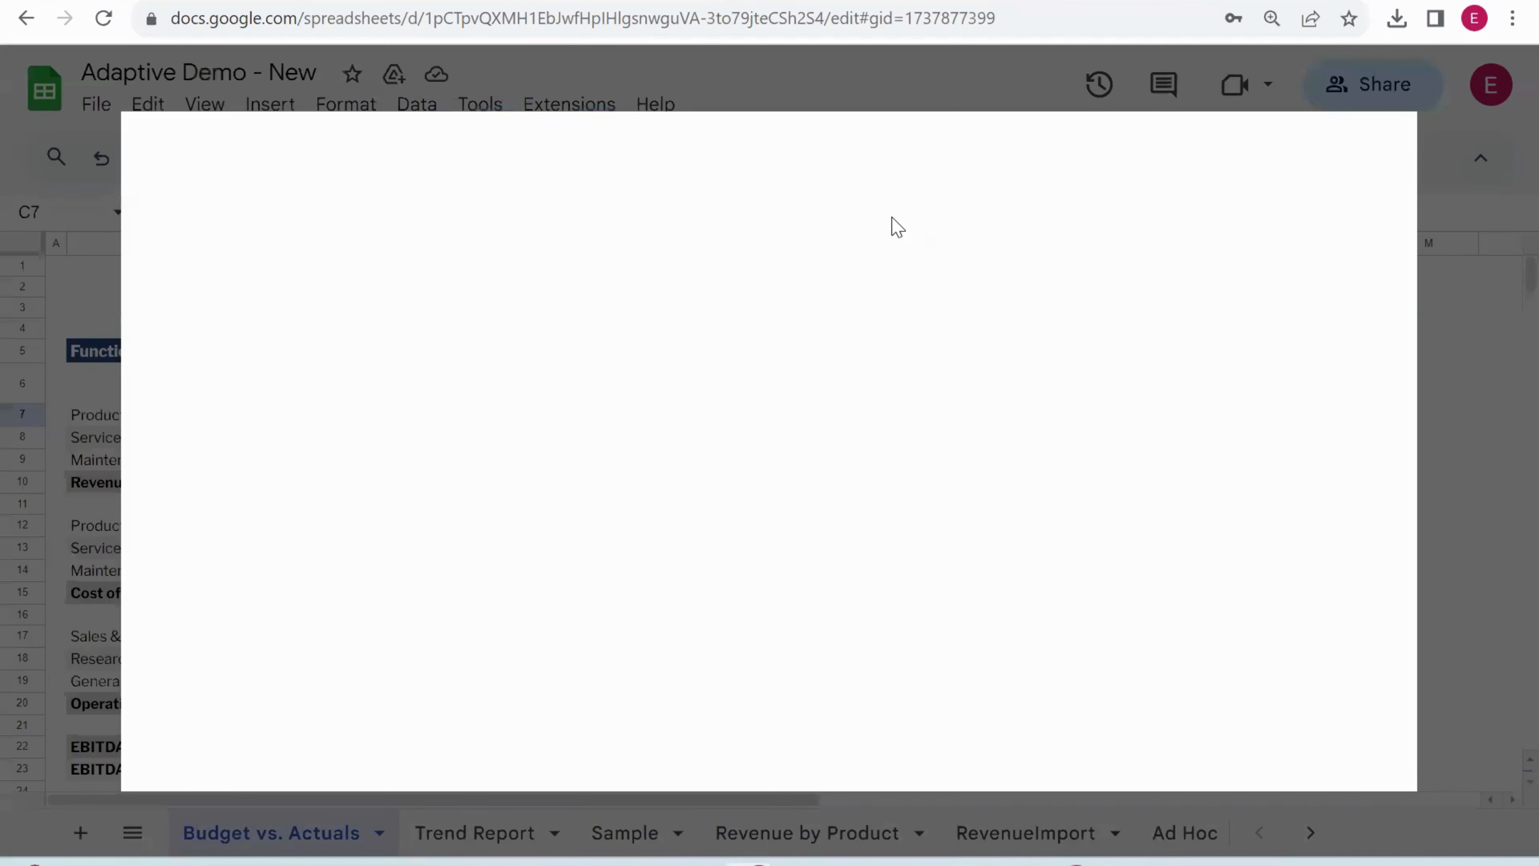
pyautogui.click(898, 153)
pyautogui.write('DataBlend')
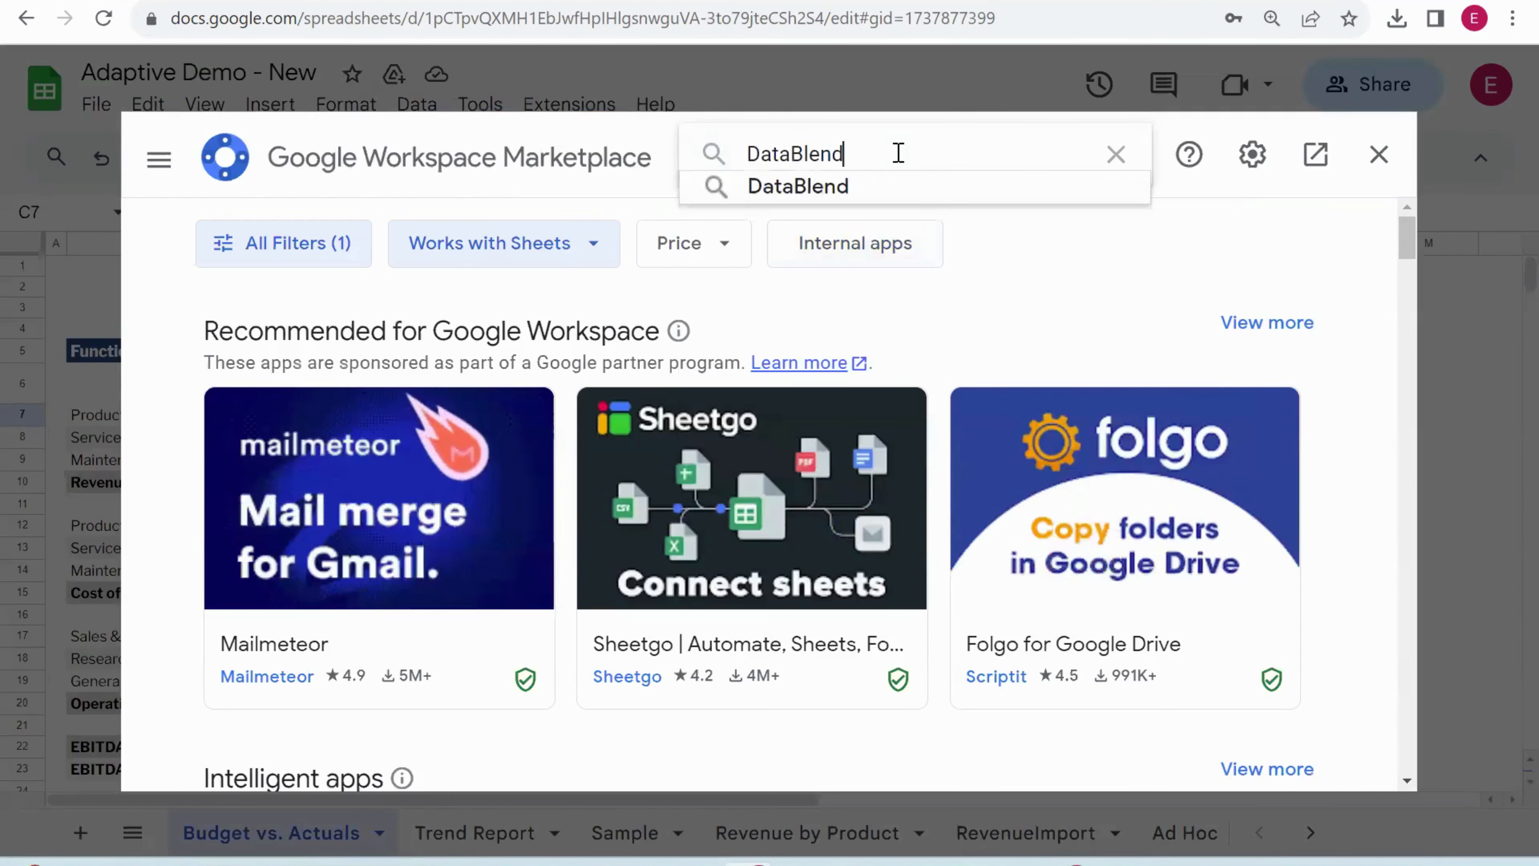
pyautogui.press('Return')
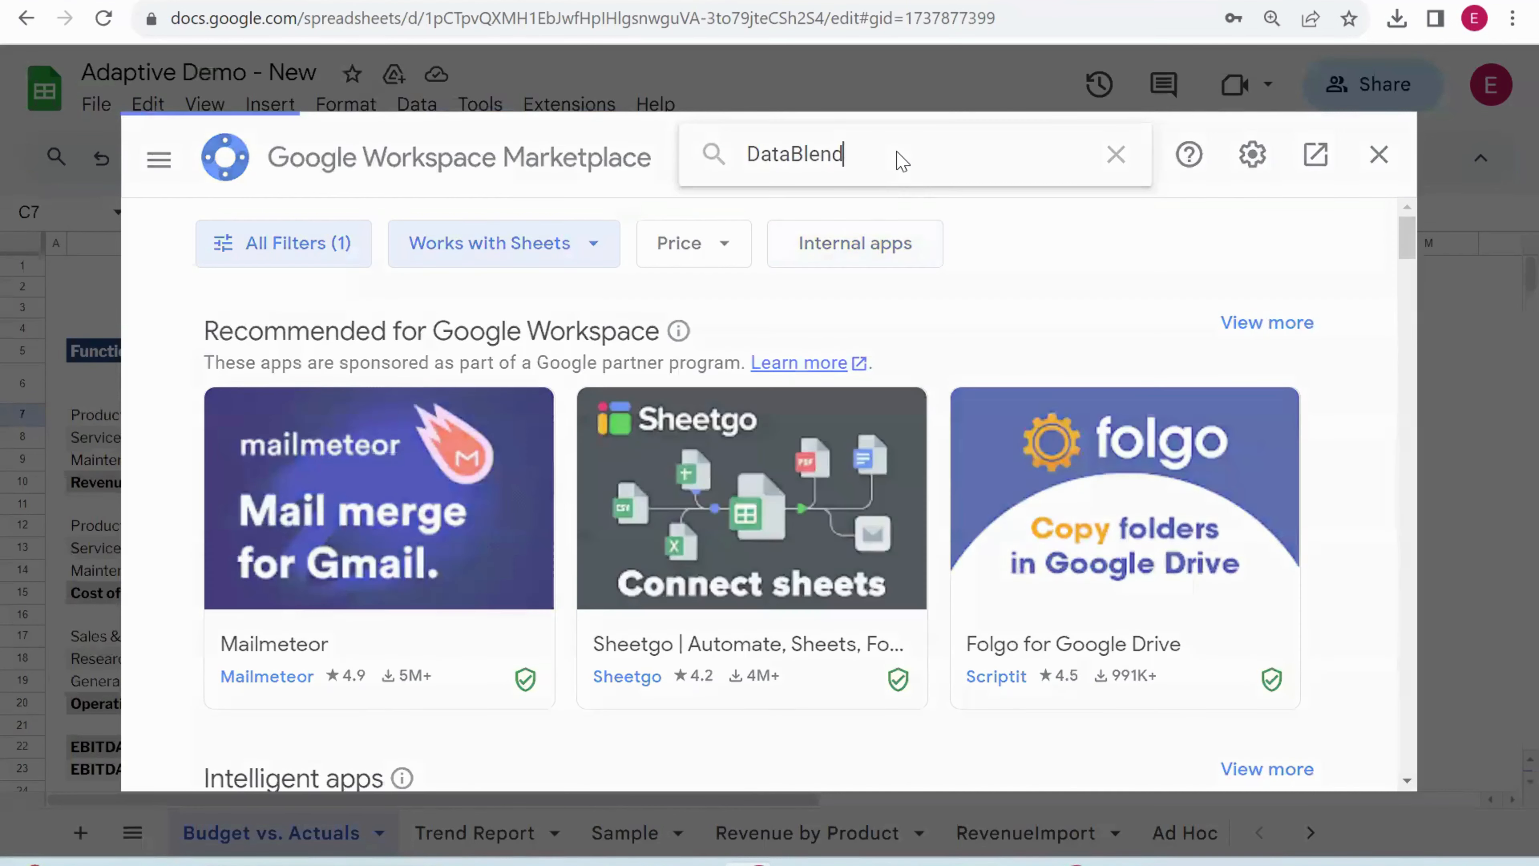
pyautogui.click(1378, 155)
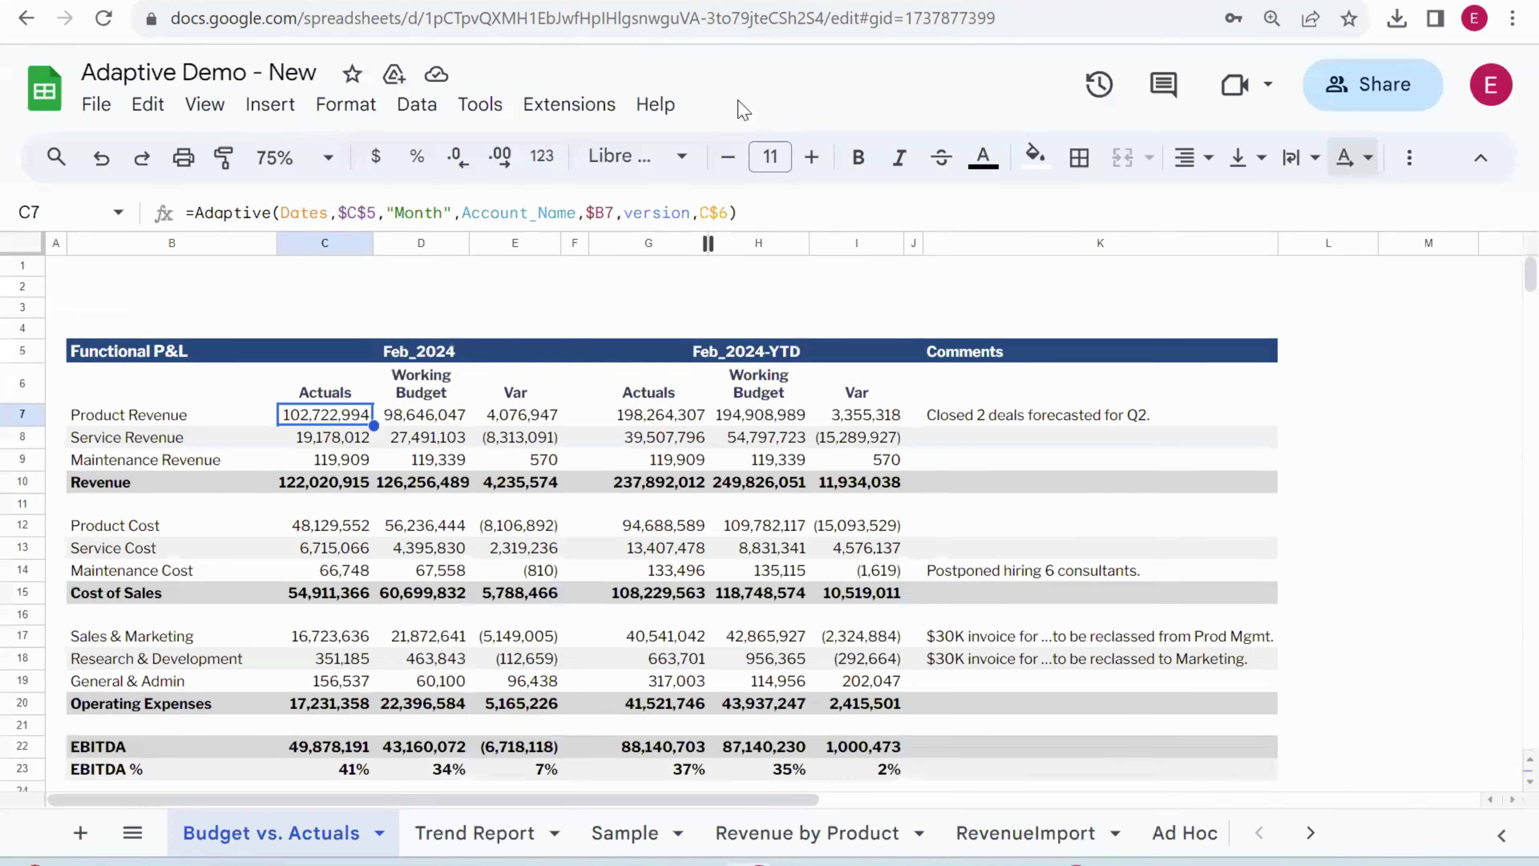
# Open DataBlend's list of saved queries for editing or execution.
pyautogui.click(584, 107)
pyautogui.moveTo(689, 386)
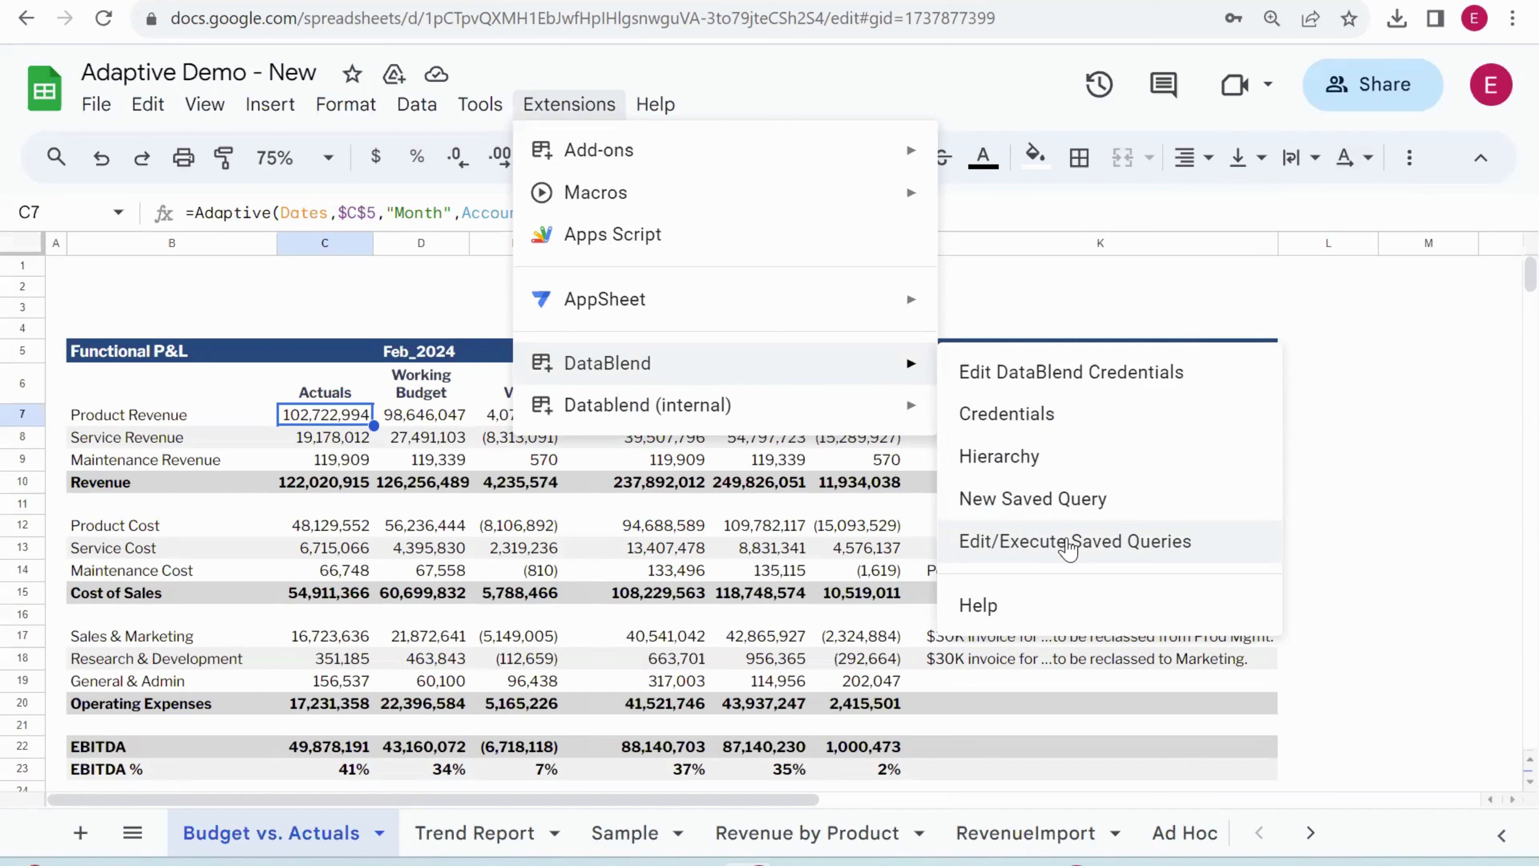
pyautogui.click(1068, 548)
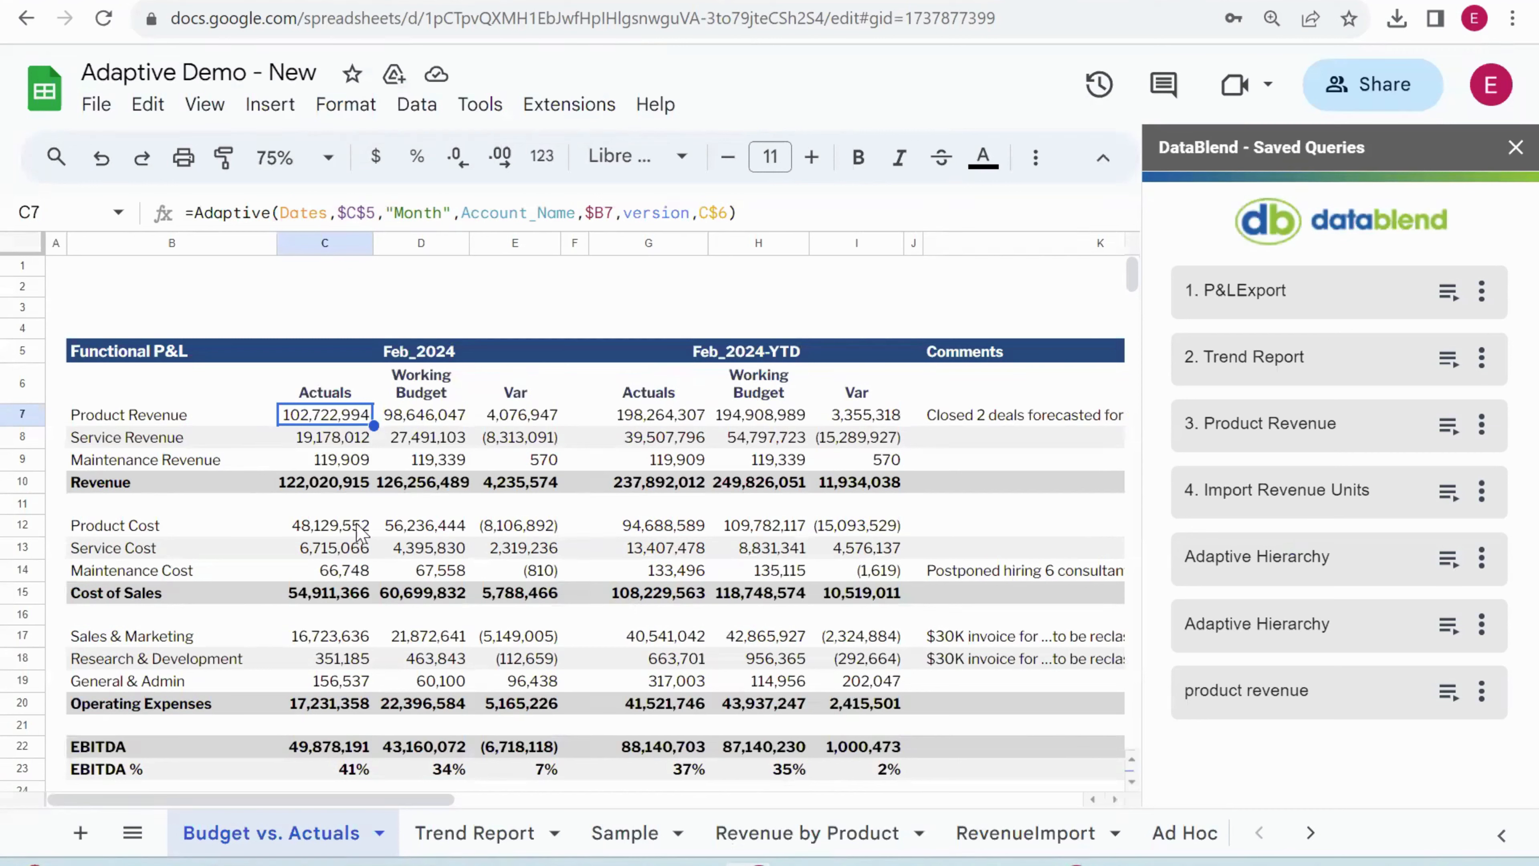
# Switch to Adaptive Planning and set the Feb 2024 amount for 6310 Training in the Expenses sheet to 1,000,000.
pyautogui.click(348, 3)
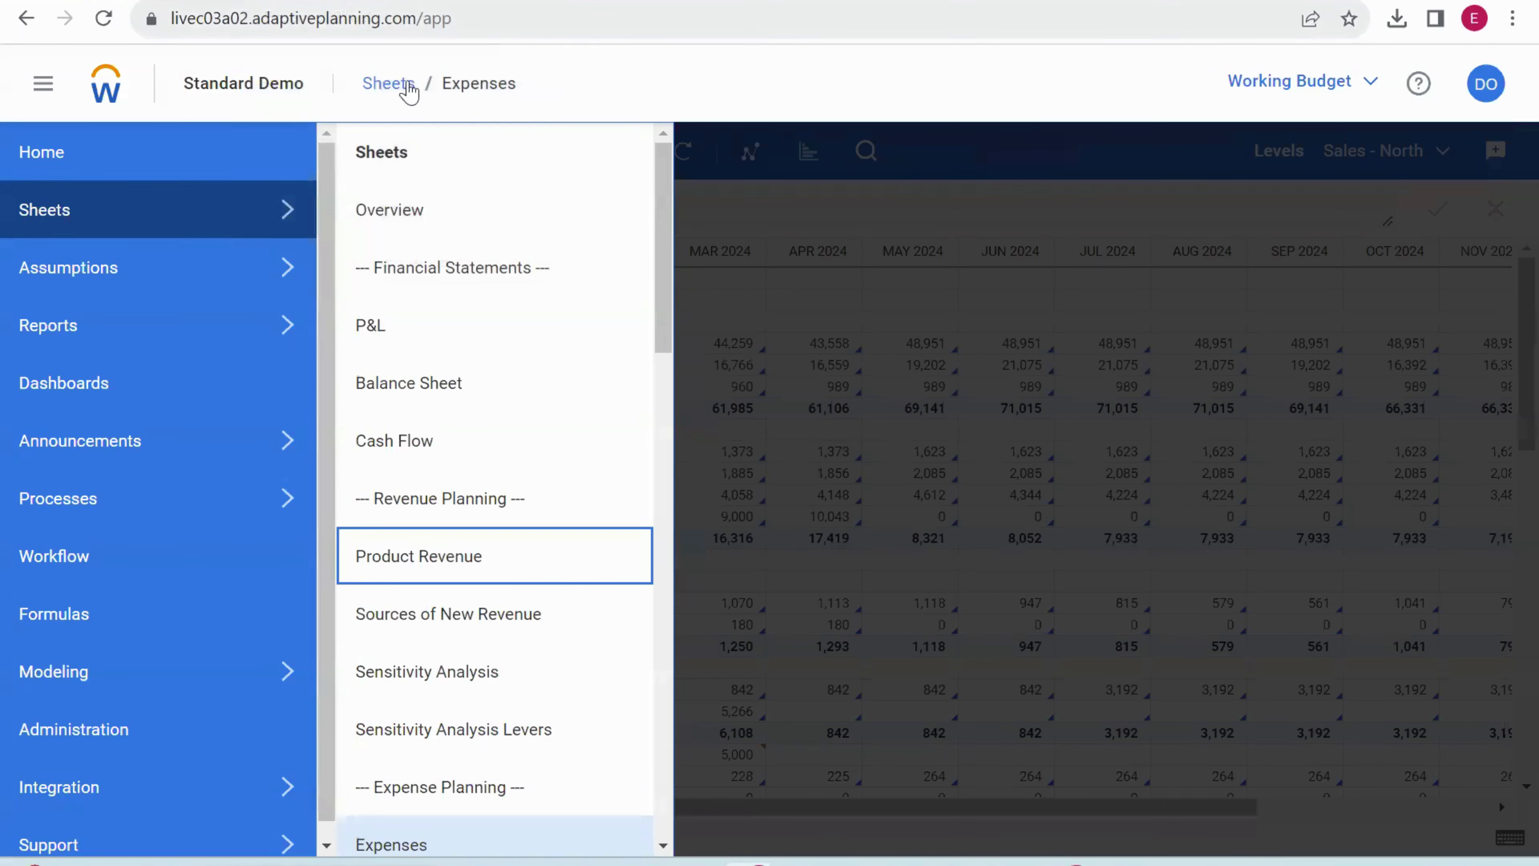
pyautogui.click(857, 327)
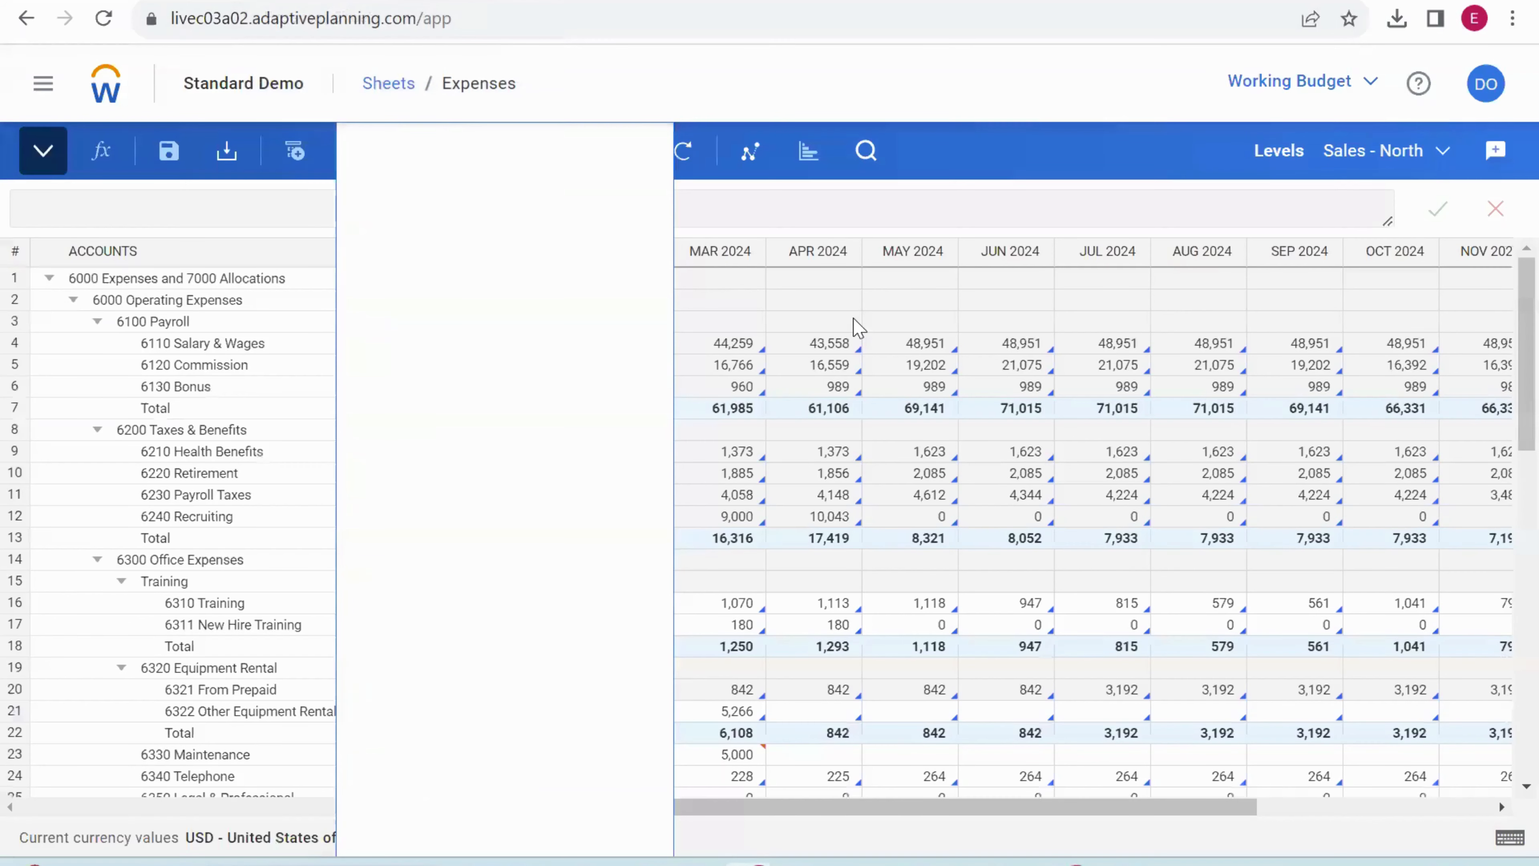
pyautogui.click(622, 603)
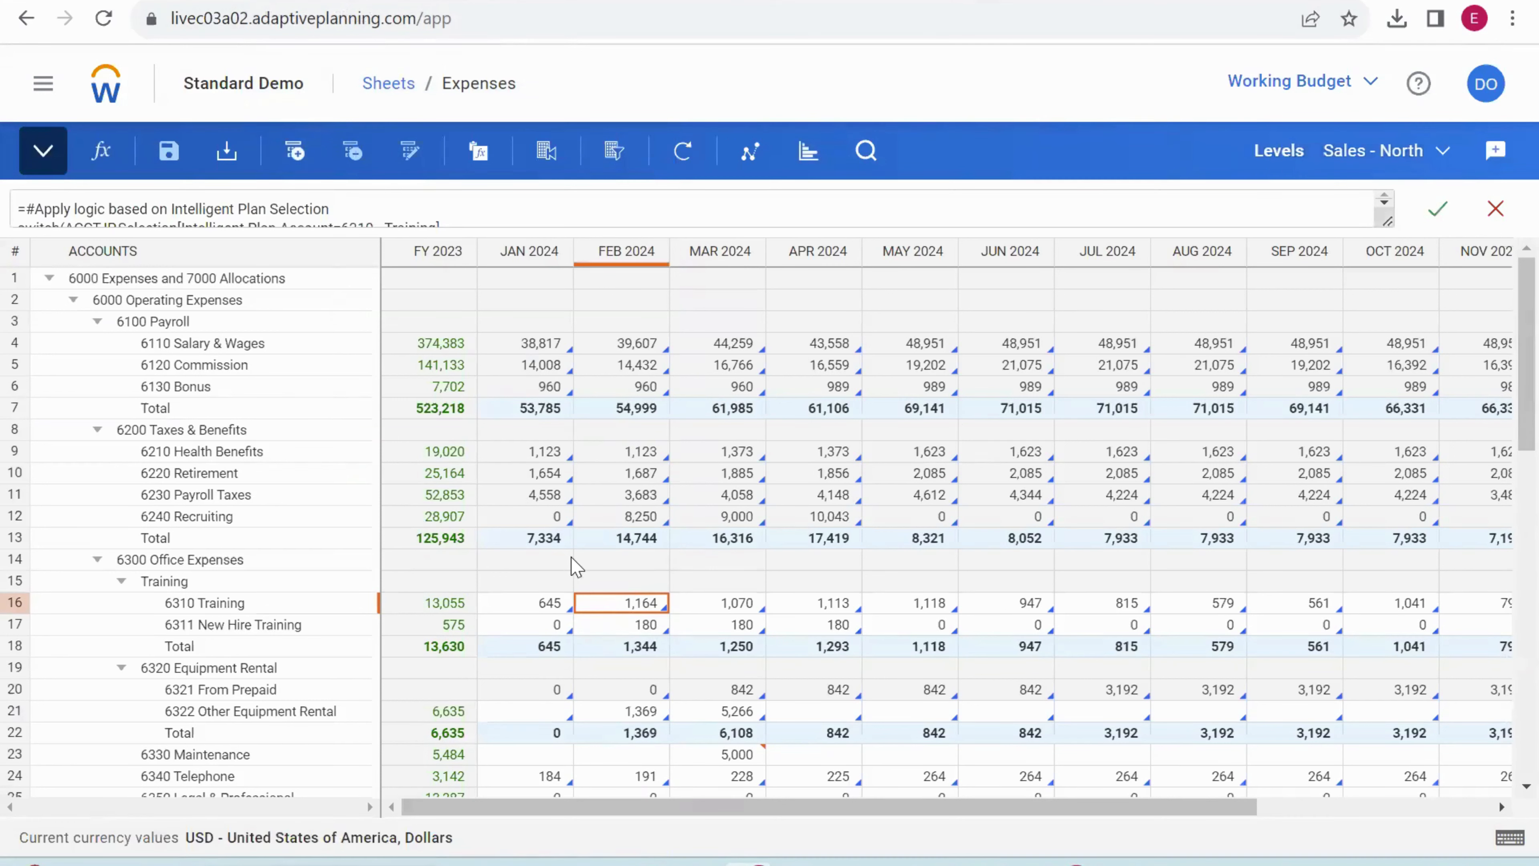
pyautogui.write('1,000,00')
pyautogui.write('0')
pyautogui.press('Return')
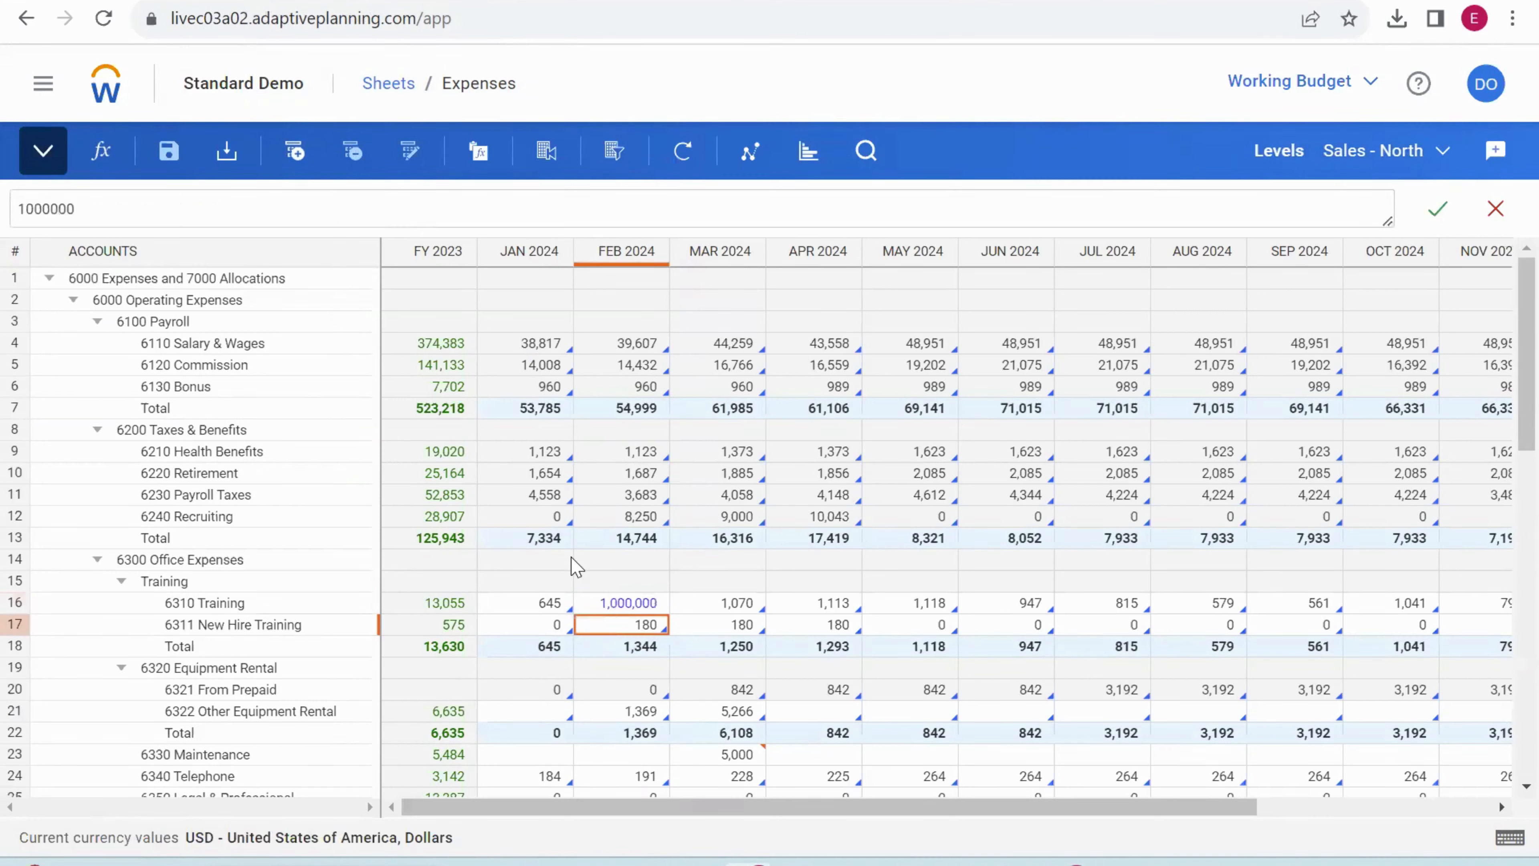
# Raise the Feb 2024 amount for 6310 Training to 10,000,000 and save the Expenses sheet.
pyautogui.click(619, 600)
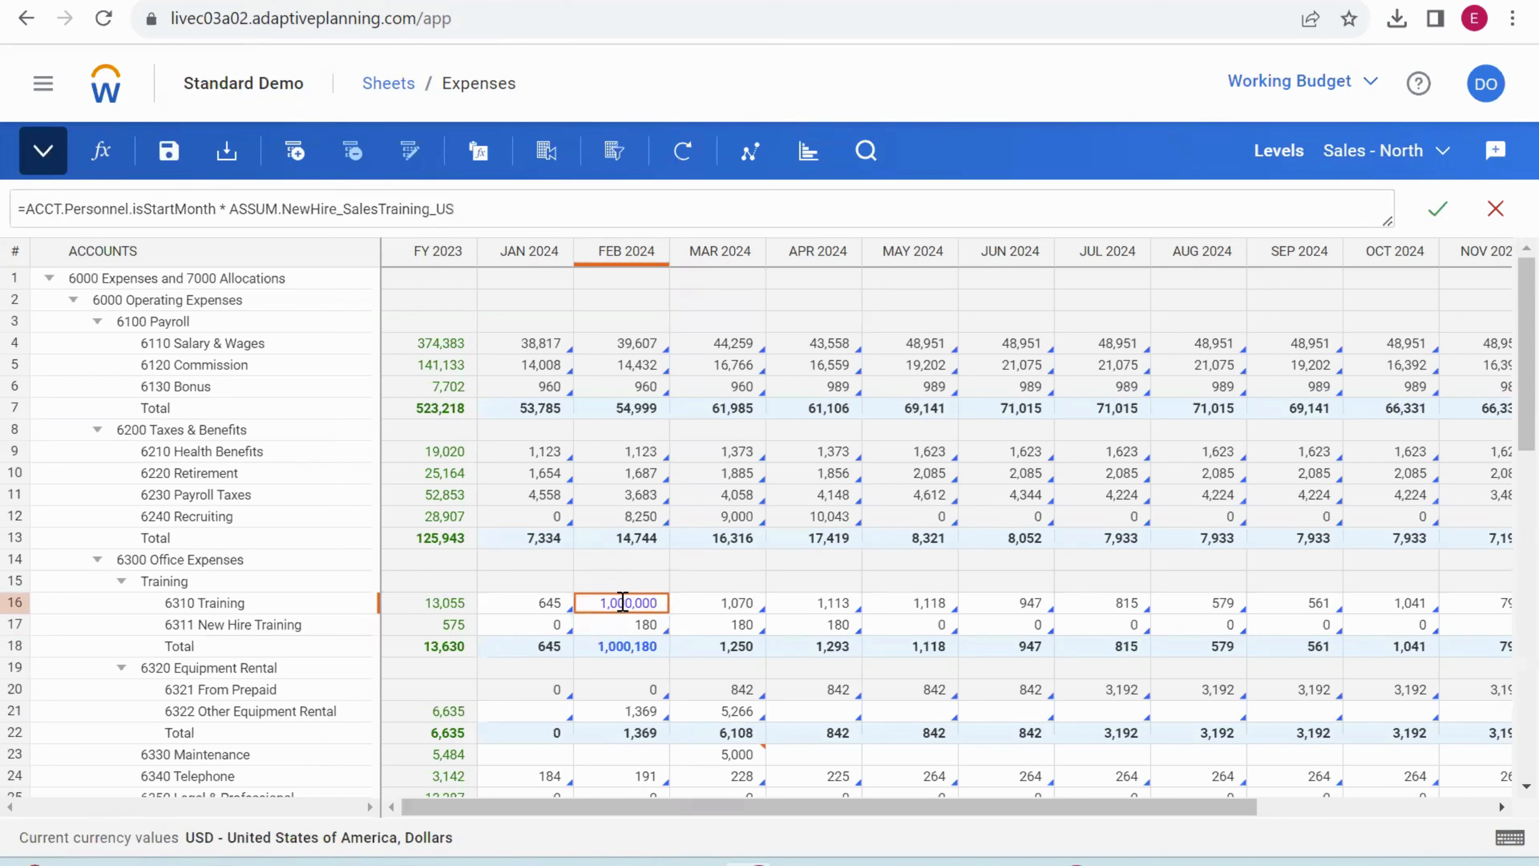
pyautogui.click(623, 601)
pyautogui.click(622, 601)
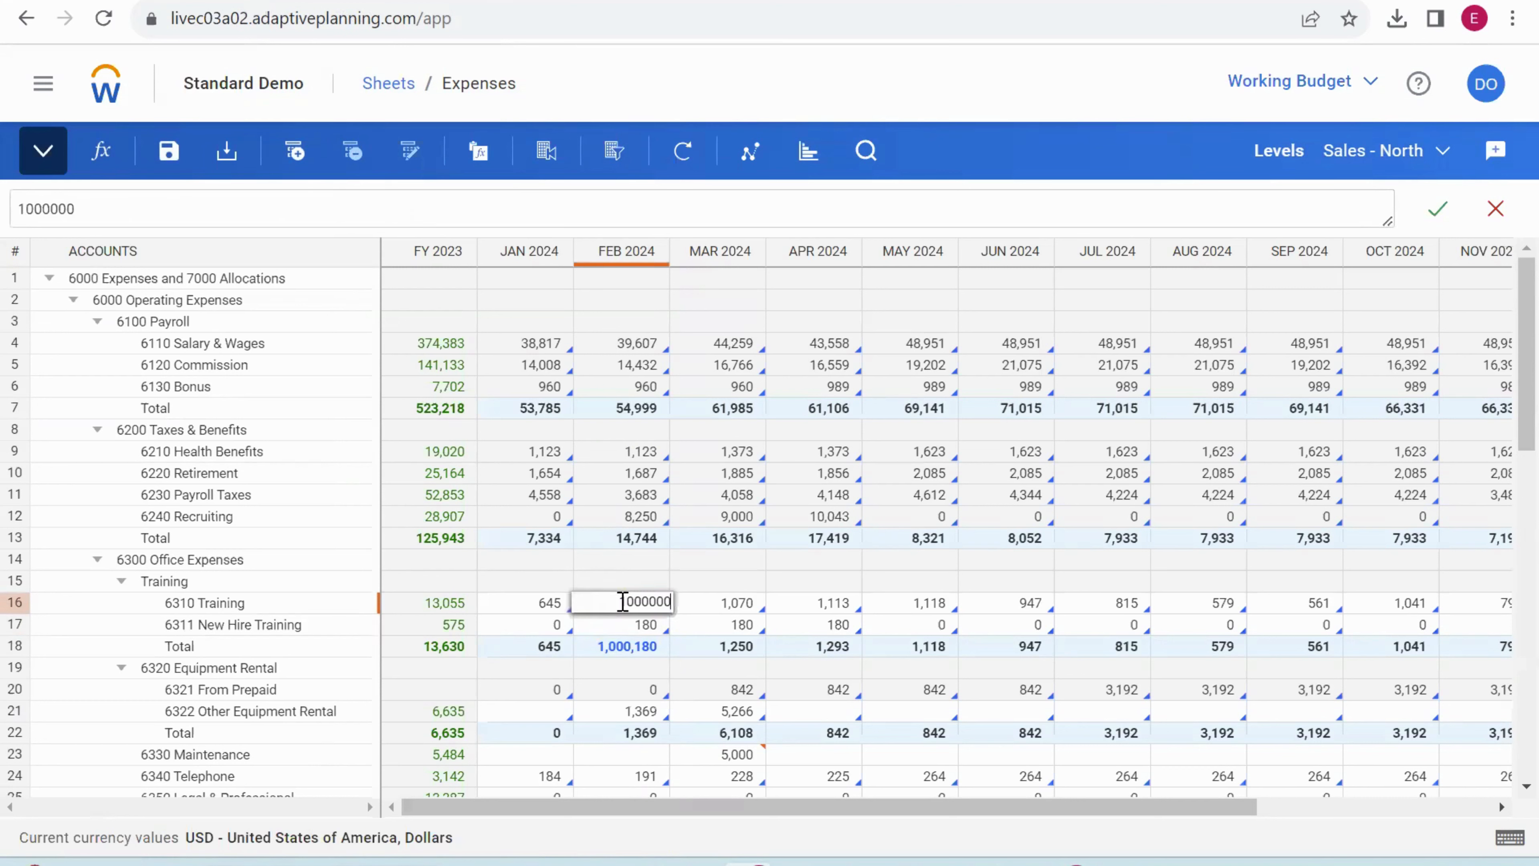
pyautogui.write('0')
pyautogui.press('Return')
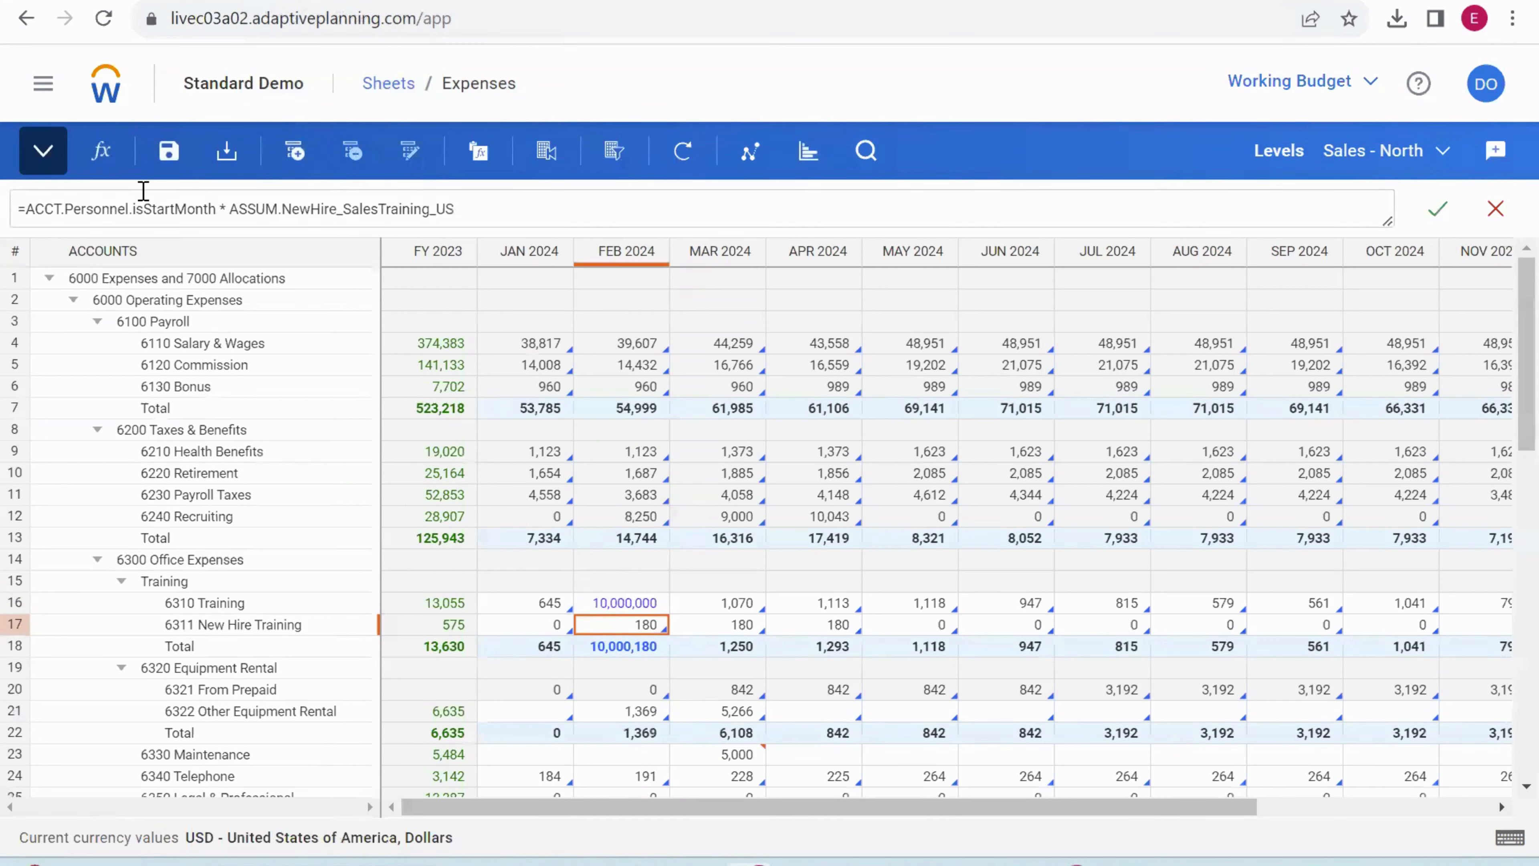
pyautogui.click(167, 153)
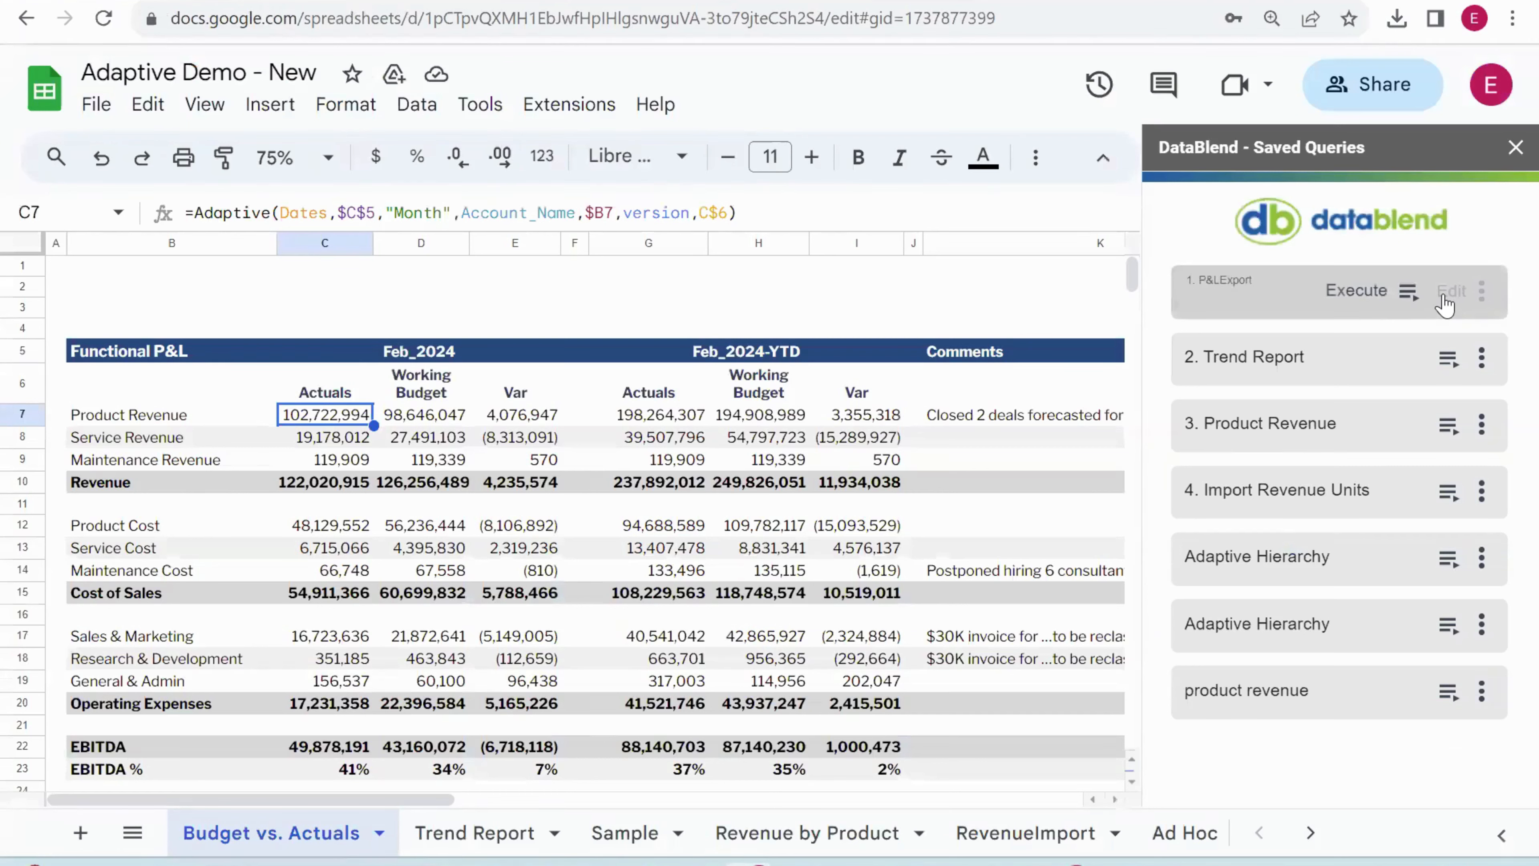
# In the Google Sheets file, execute the P&LExport workflow and select the Feb_2024 Working Budget cell for Sales & Marketing.
pyautogui.click(1403, 295)
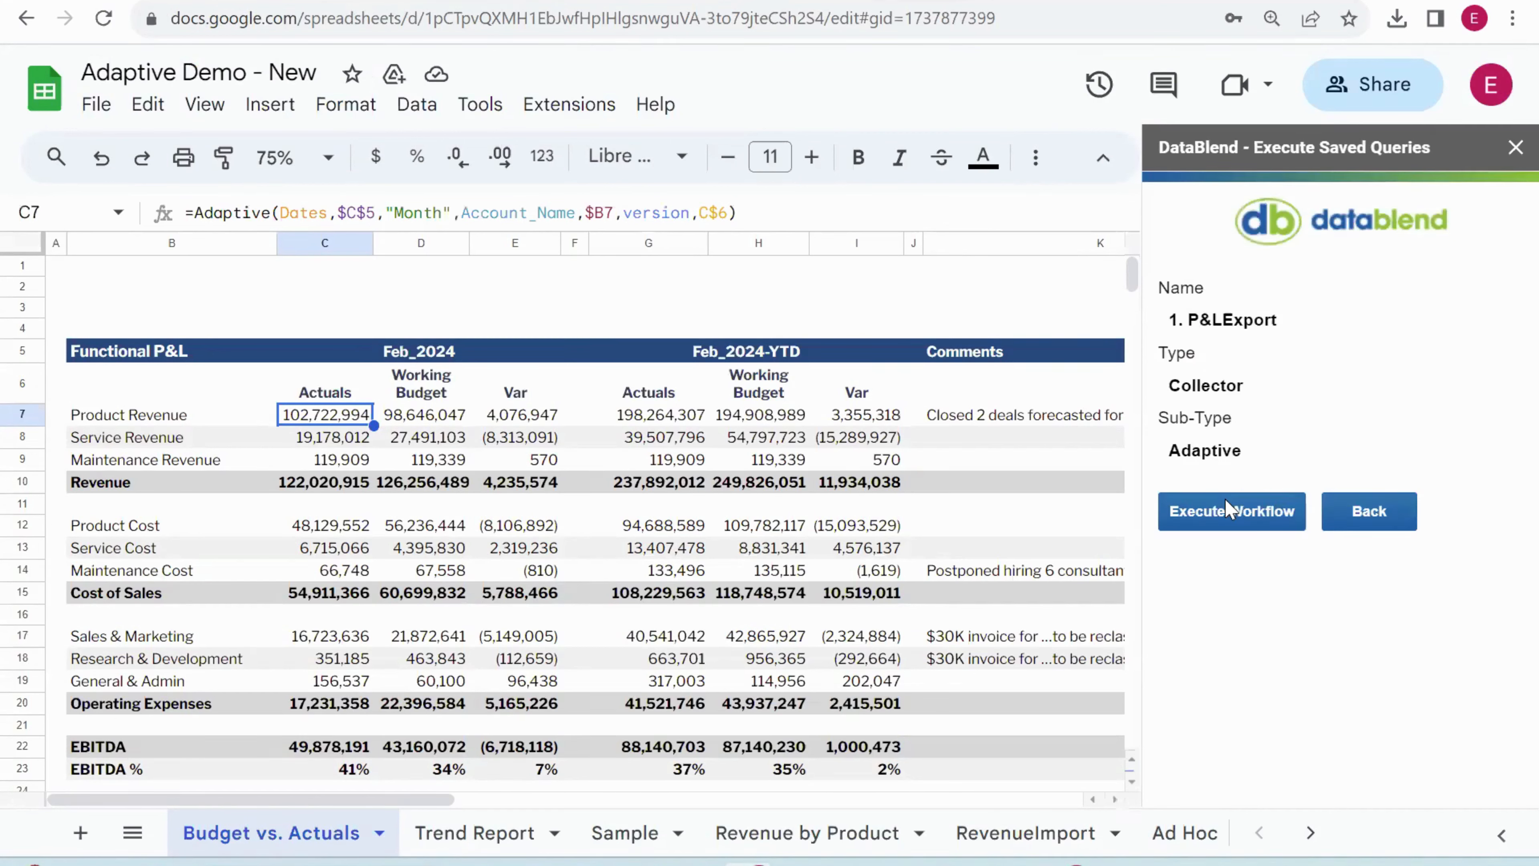
pyautogui.click(1225, 500)
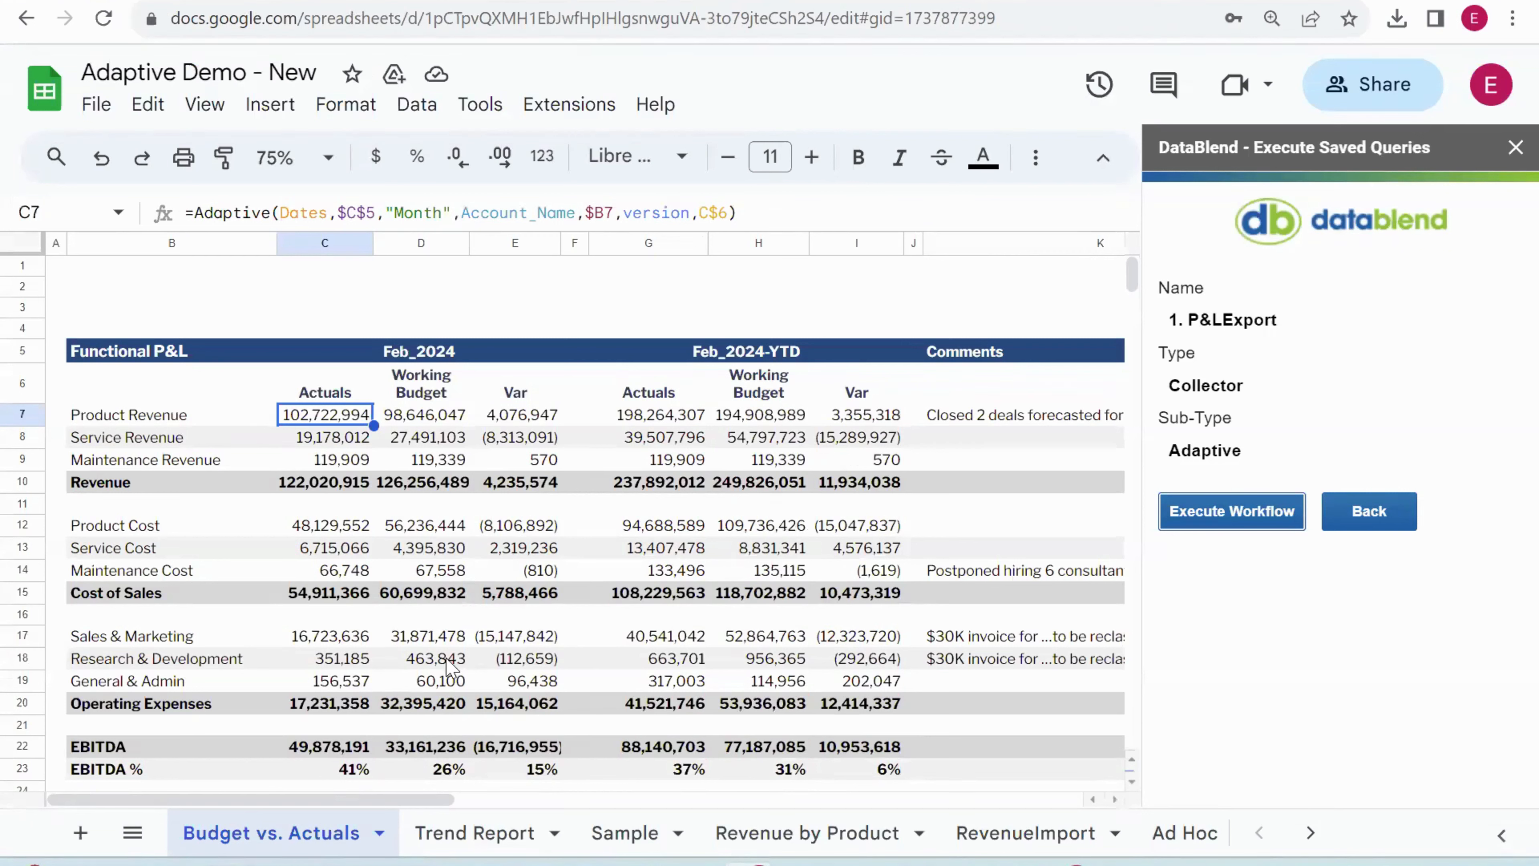
pyautogui.click(442, 639)
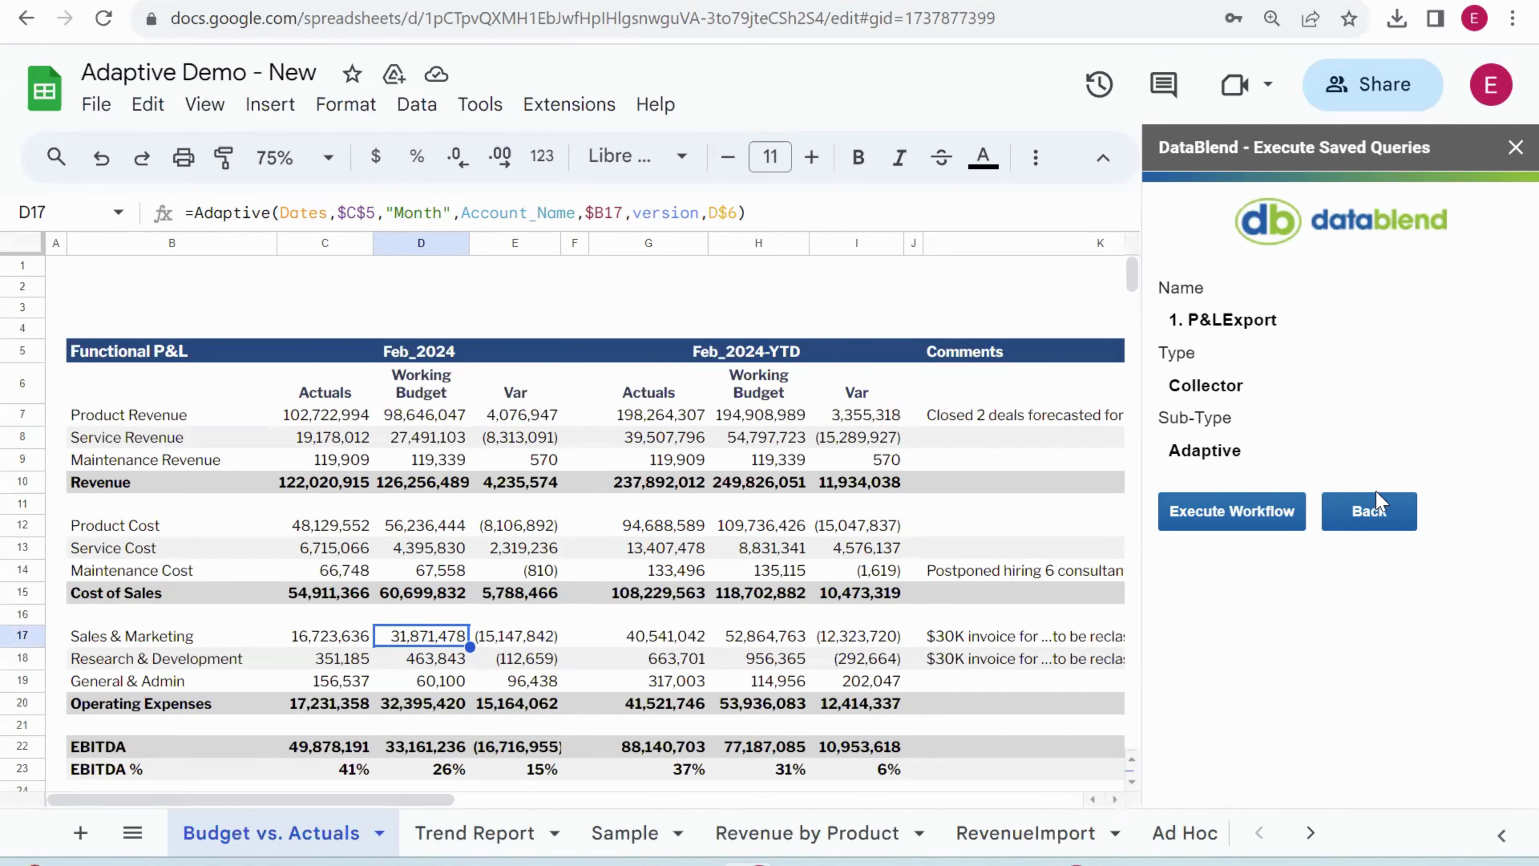
# Return to the saved queries and open the P&LExport query for editing.
pyautogui.click(1380, 506)
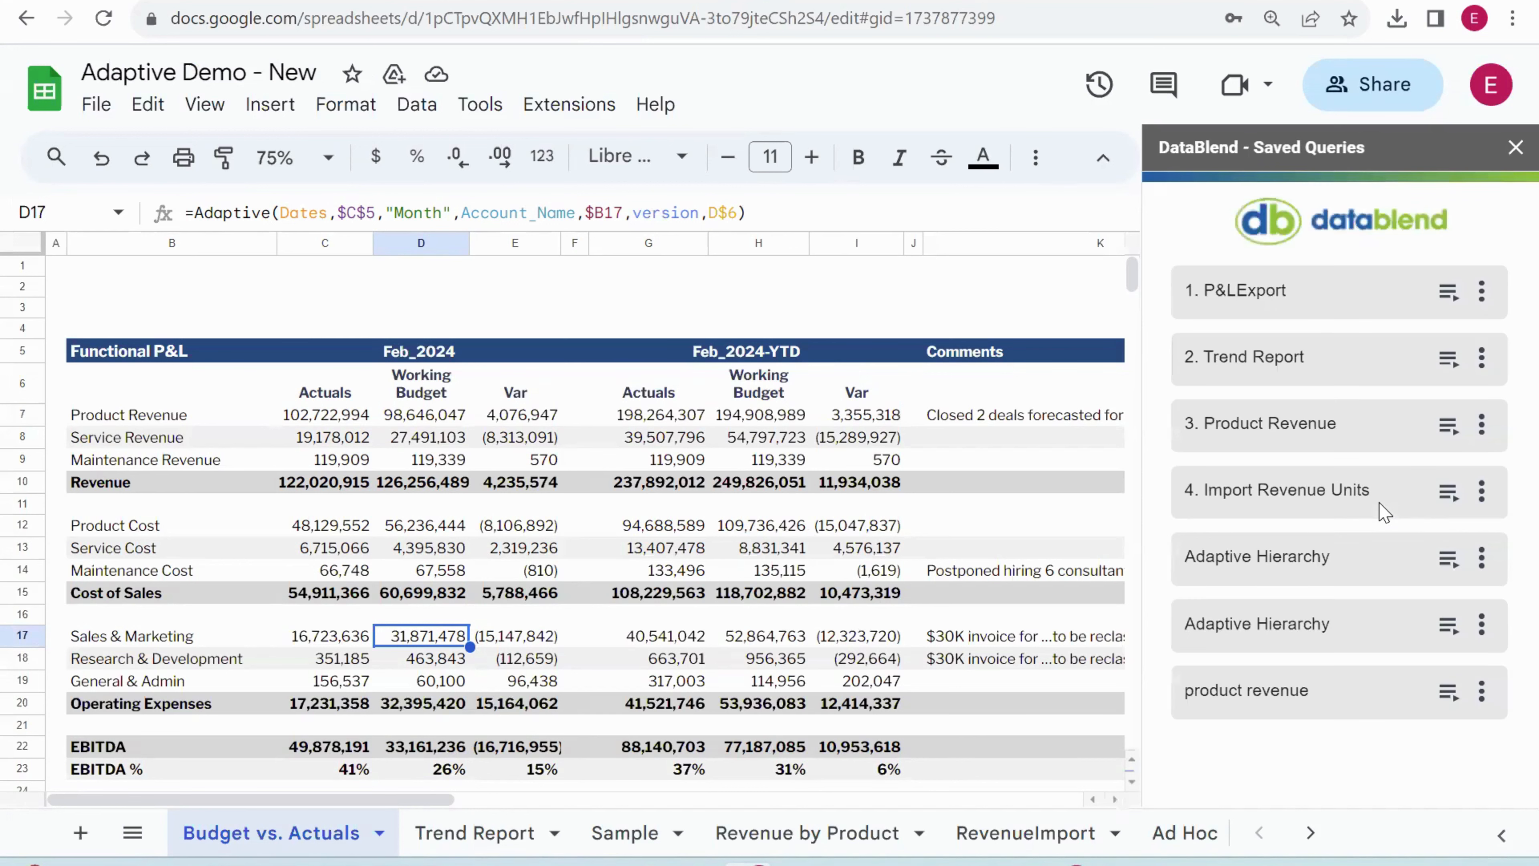
pyautogui.click(1481, 296)
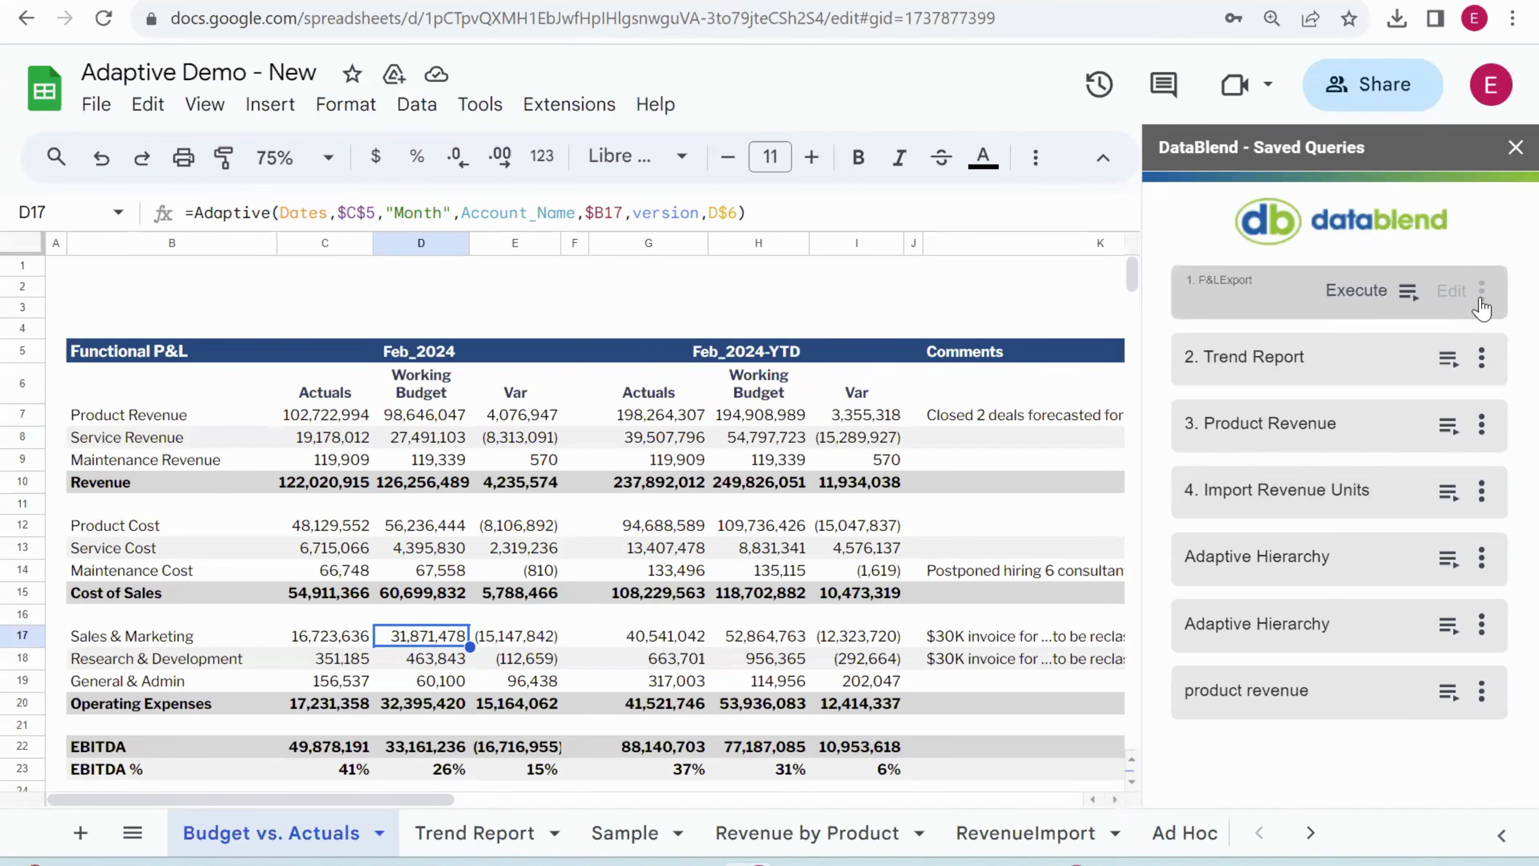
pyautogui.click(1480, 300)
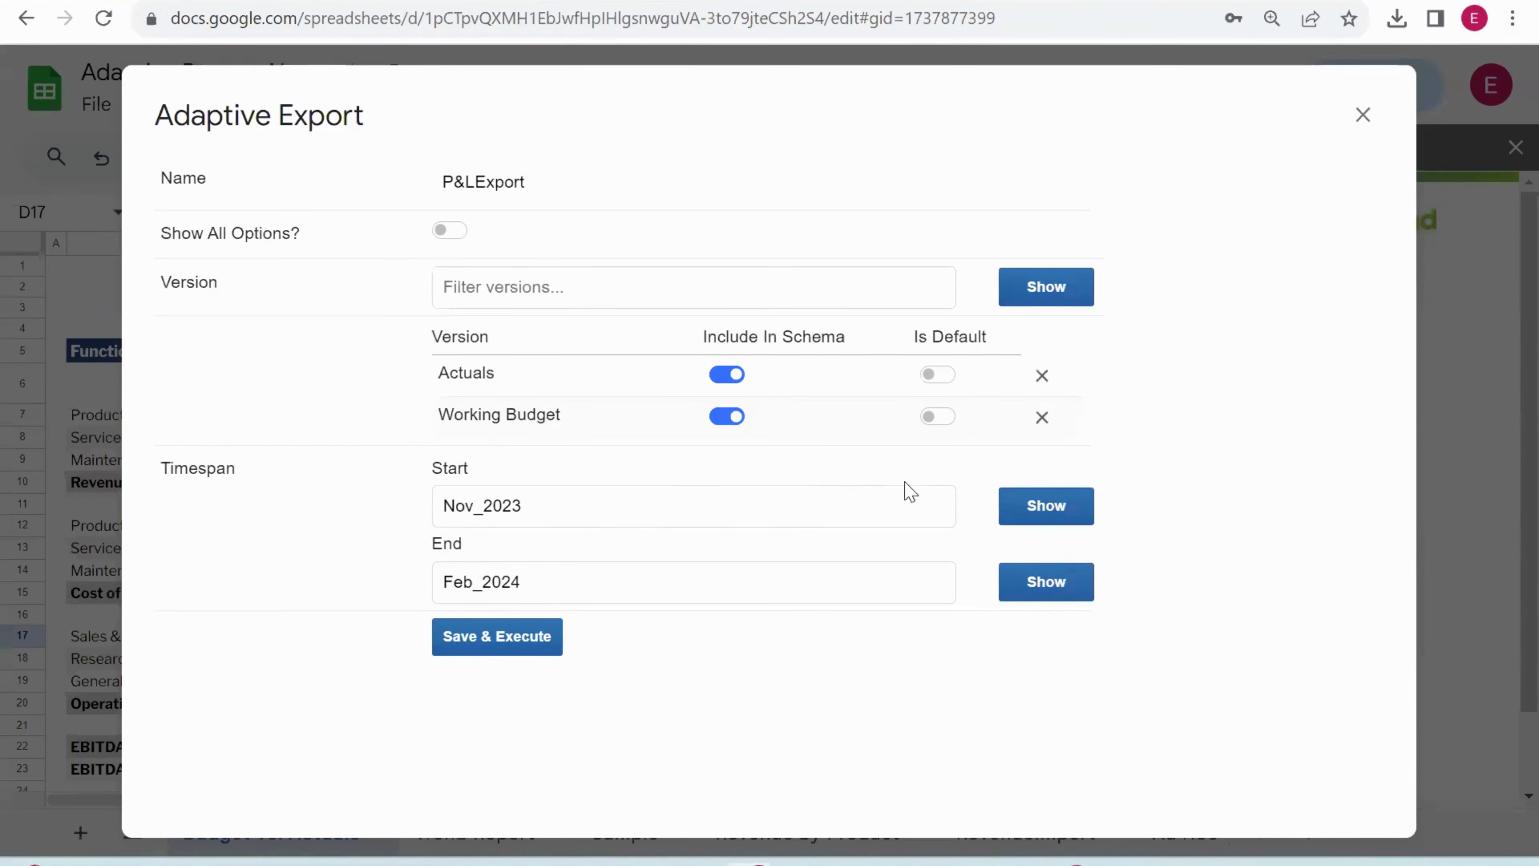
# Set the start of the P&LExport timespan to Dec 2023, found under Q4 of FY 2023.
pyautogui.click(1033, 509)
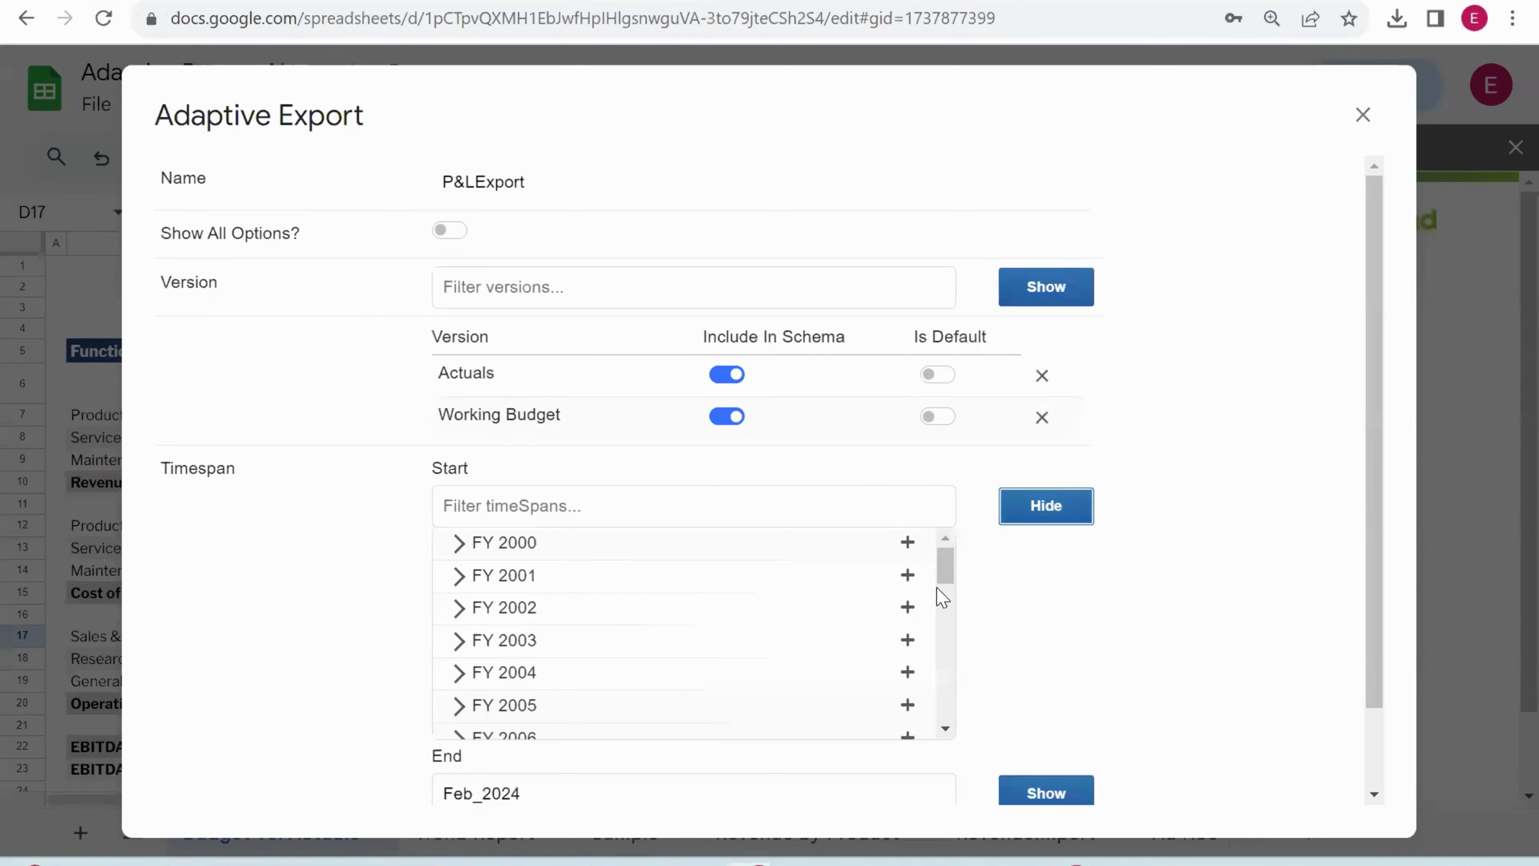
pyautogui.moveTo(943, 597); pyautogui.dragTo(943, 700)
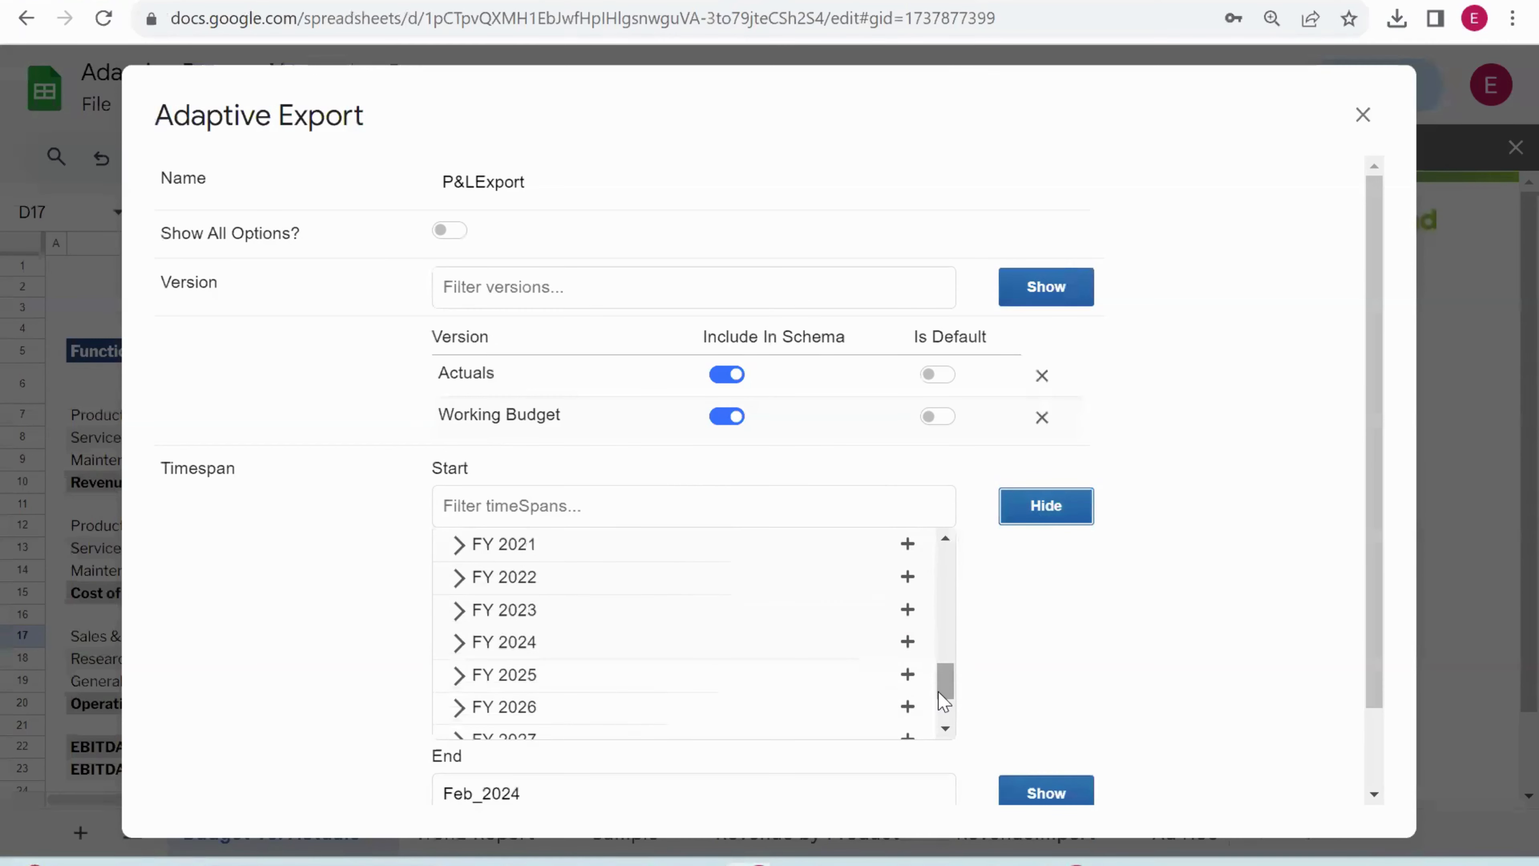
pyautogui.click(458, 609)
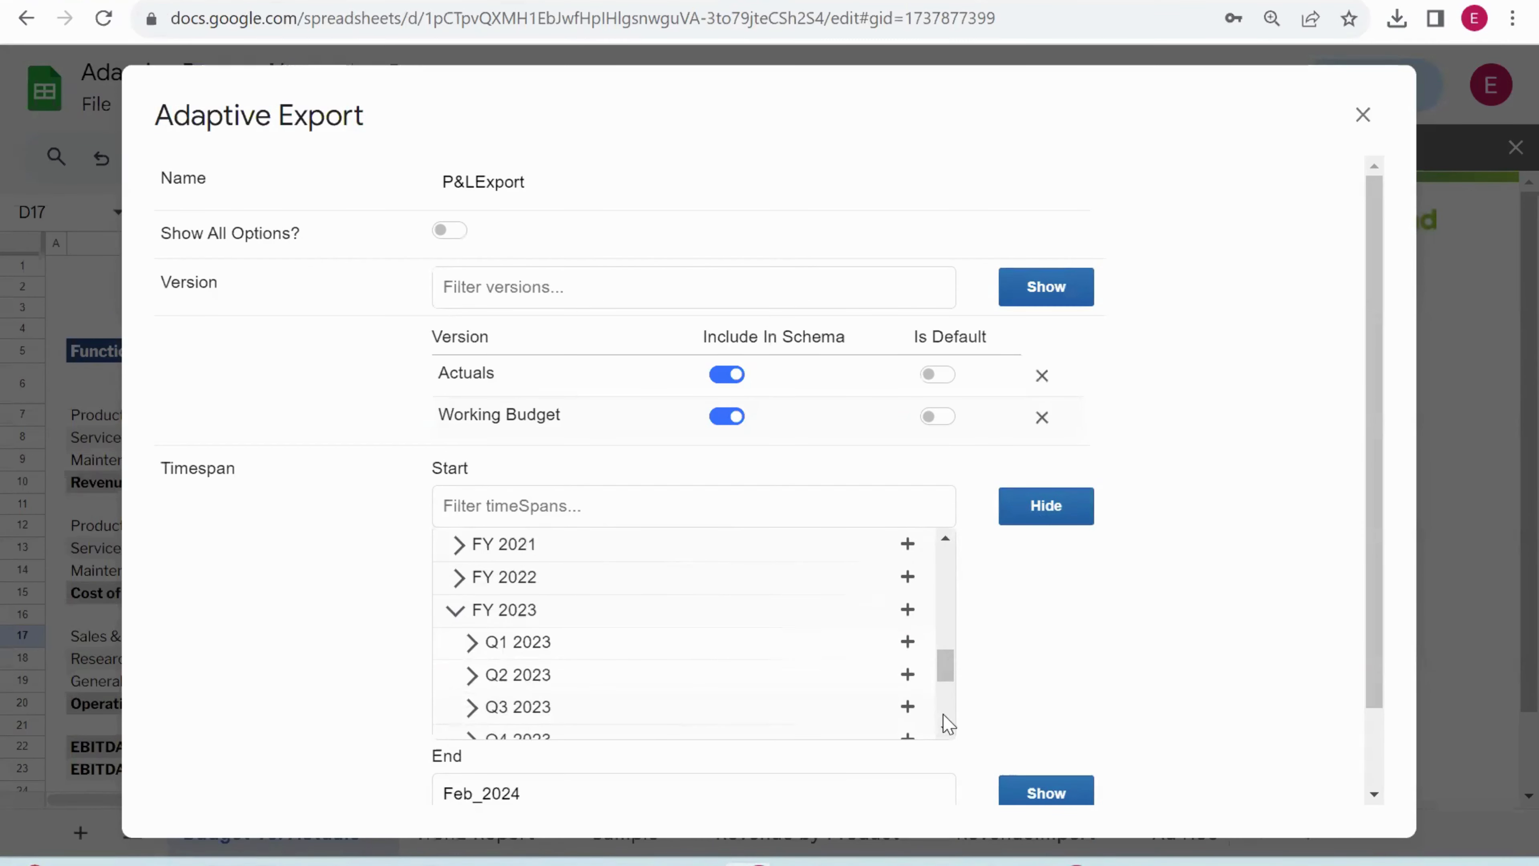
pyautogui.rightClick(942, 729)
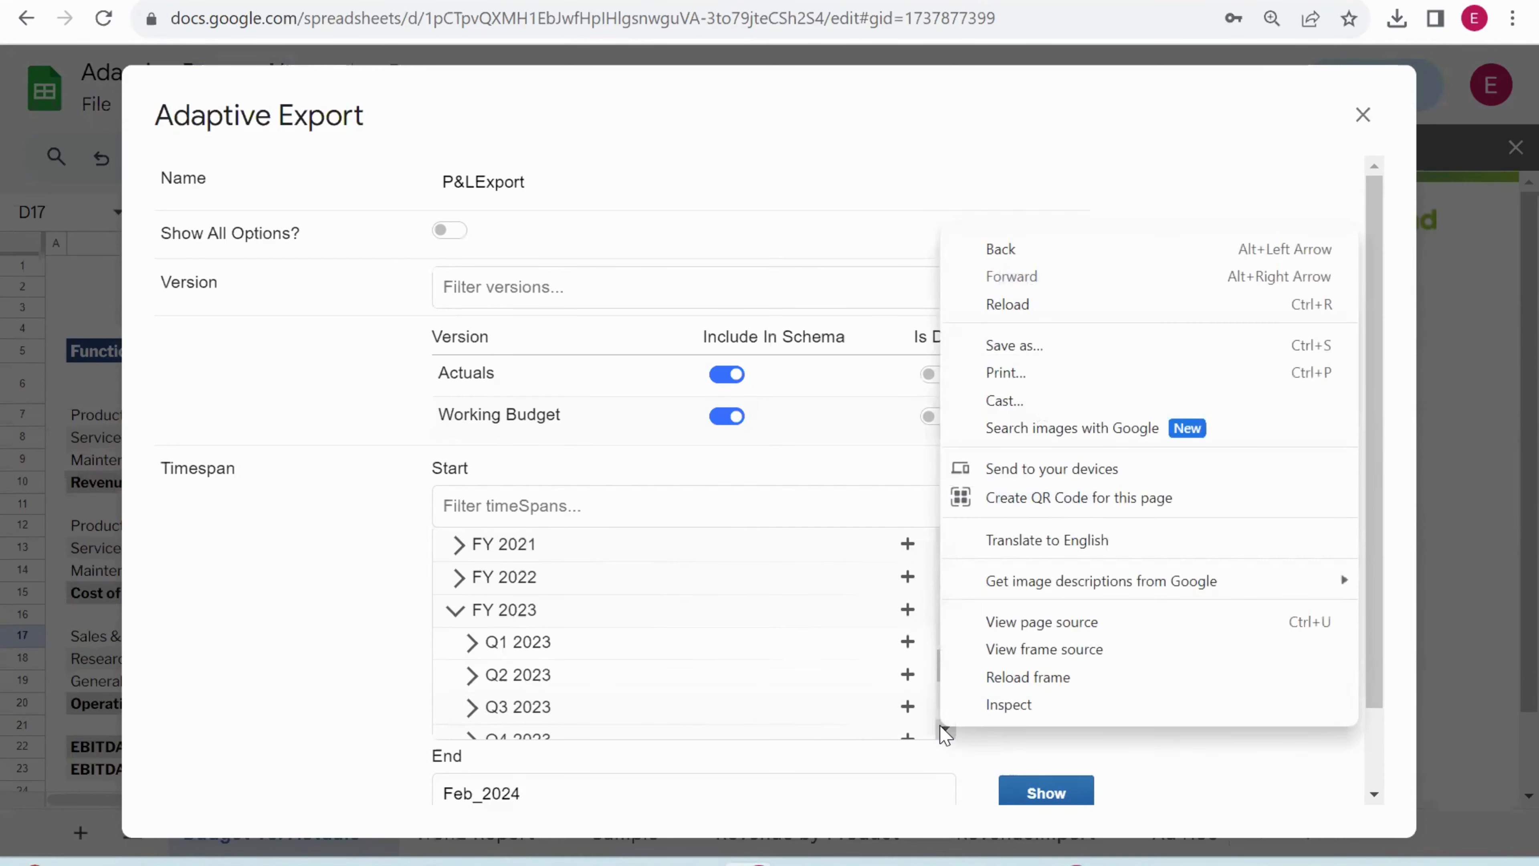
pyautogui.click(1097, 762)
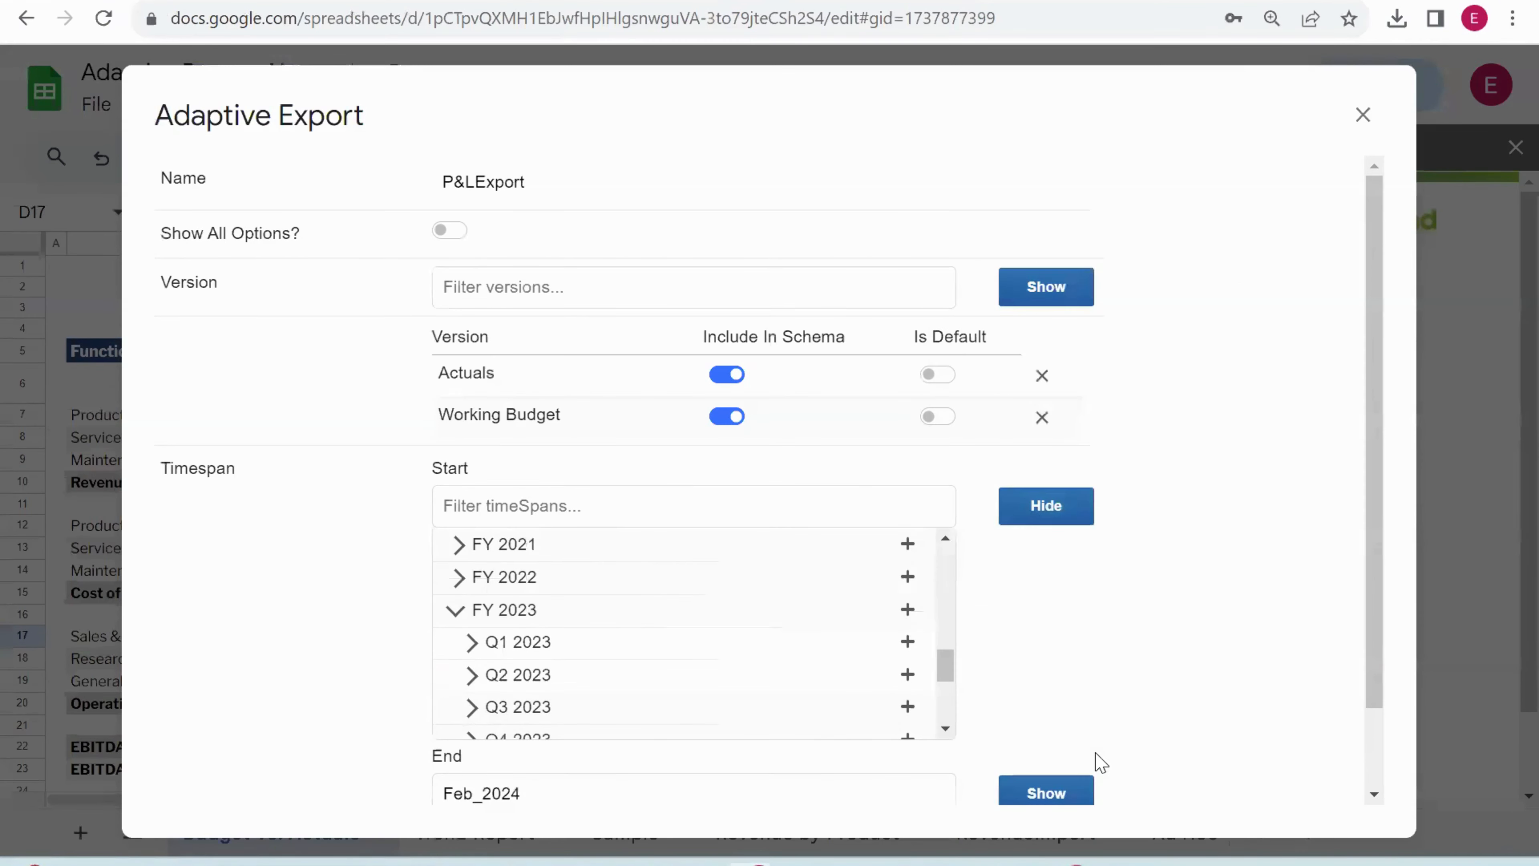
pyautogui.doubleClick(945, 729)
pyautogui.click(469, 692)
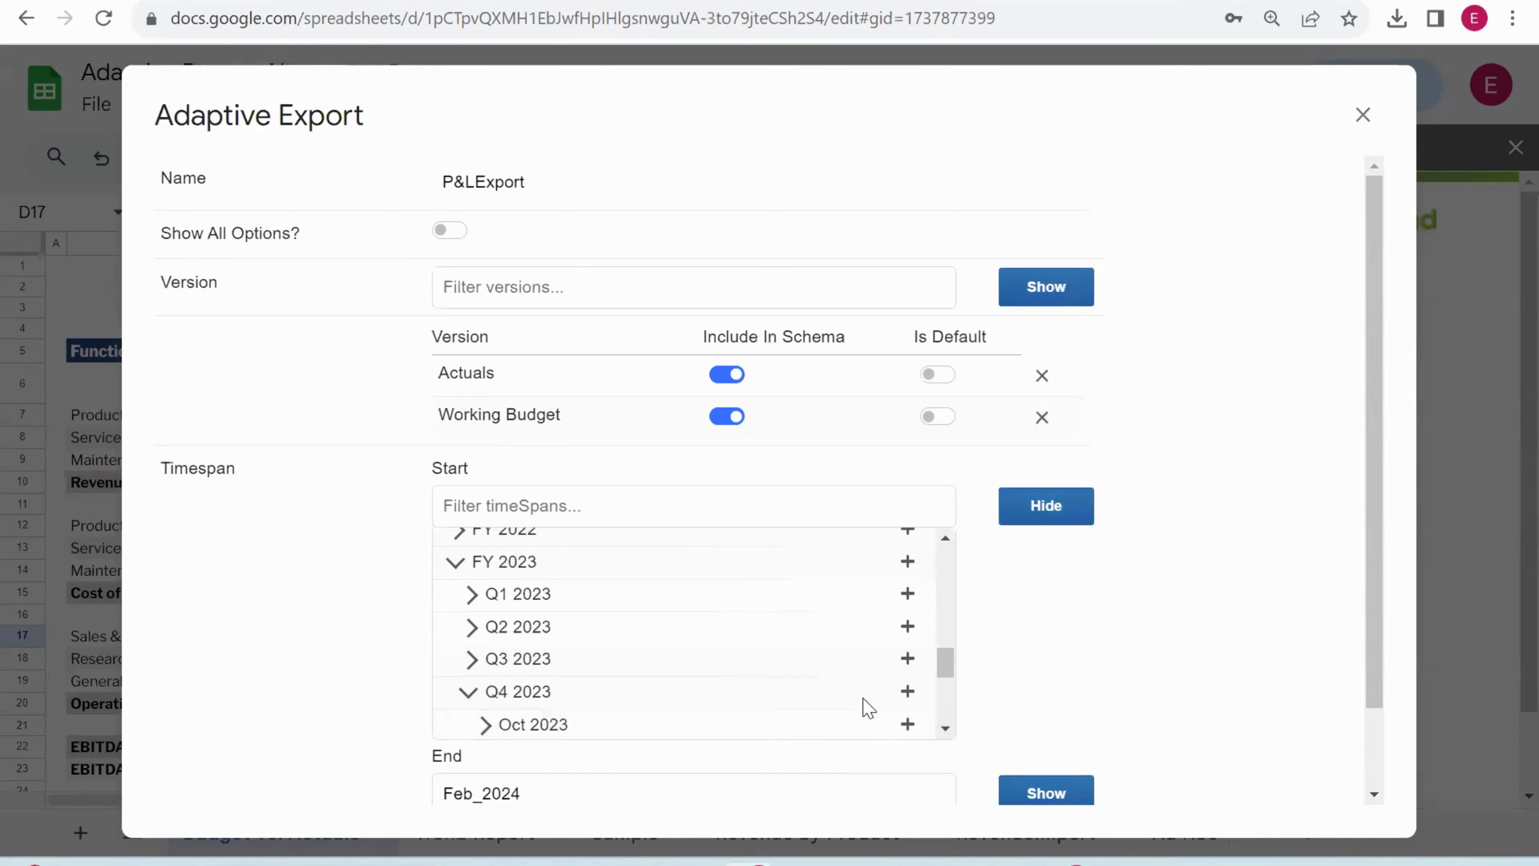
pyautogui.click(945, 729)
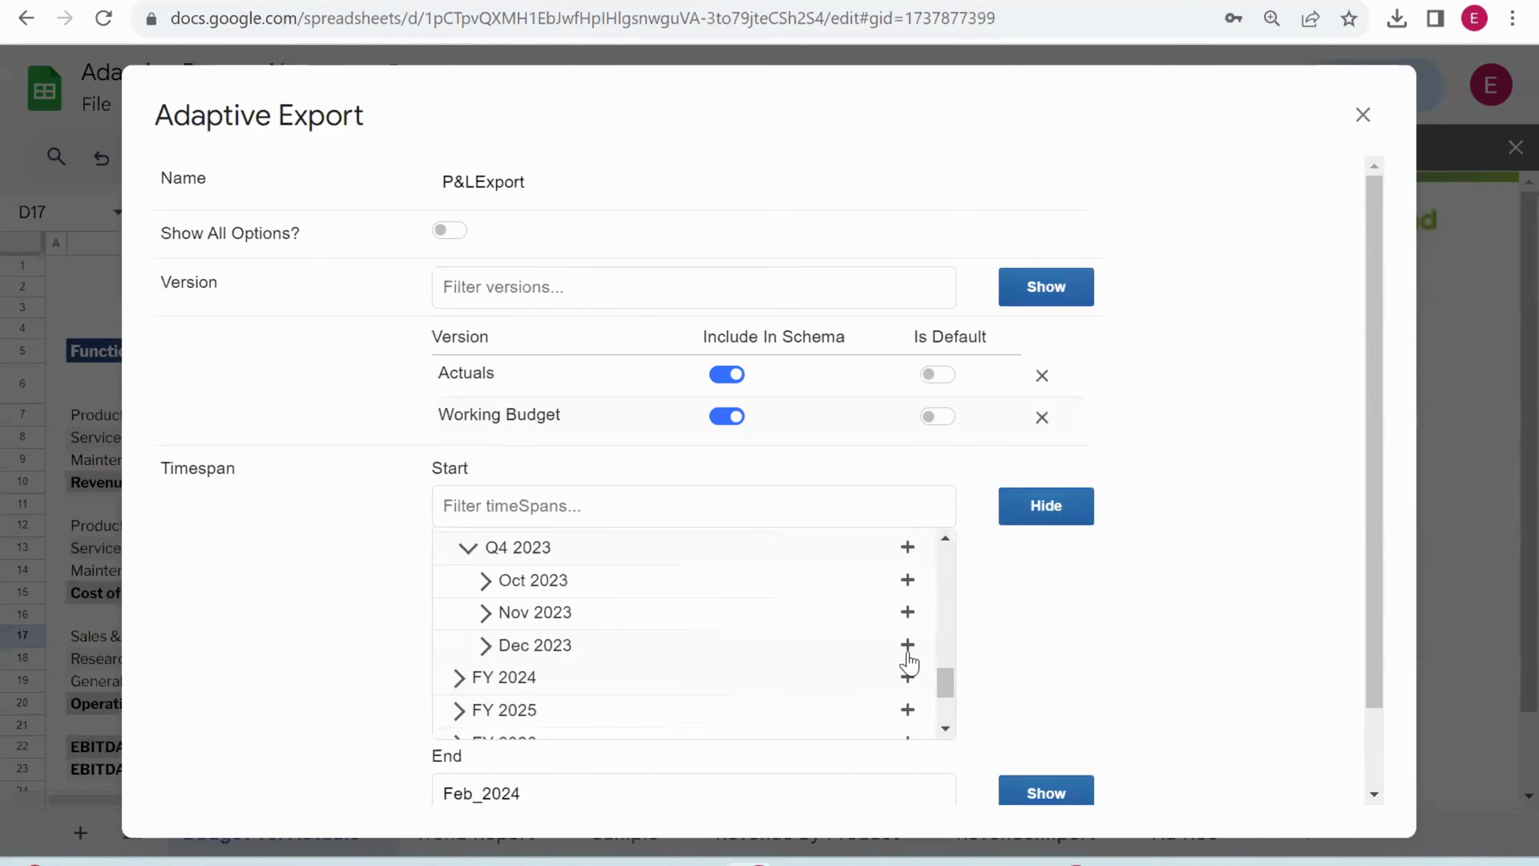
pyautogui.click(908, 646)
# Set the end of the P&LExport timespan to Mar 2024, found under Q1 of FY 2024.
pyautogui.click(1063, 582)
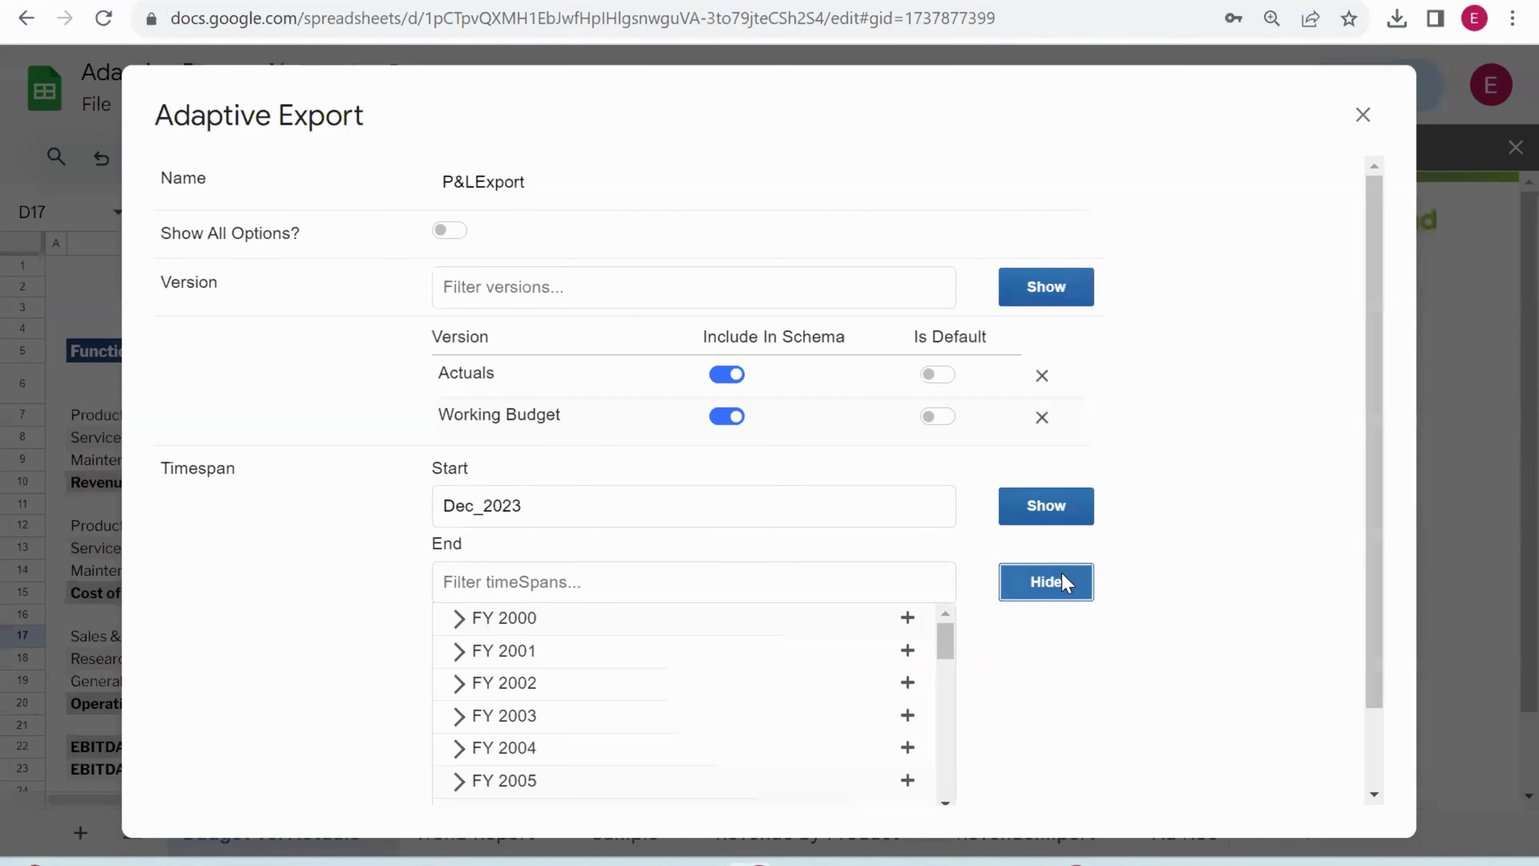
pyautogui.click(946, 799)
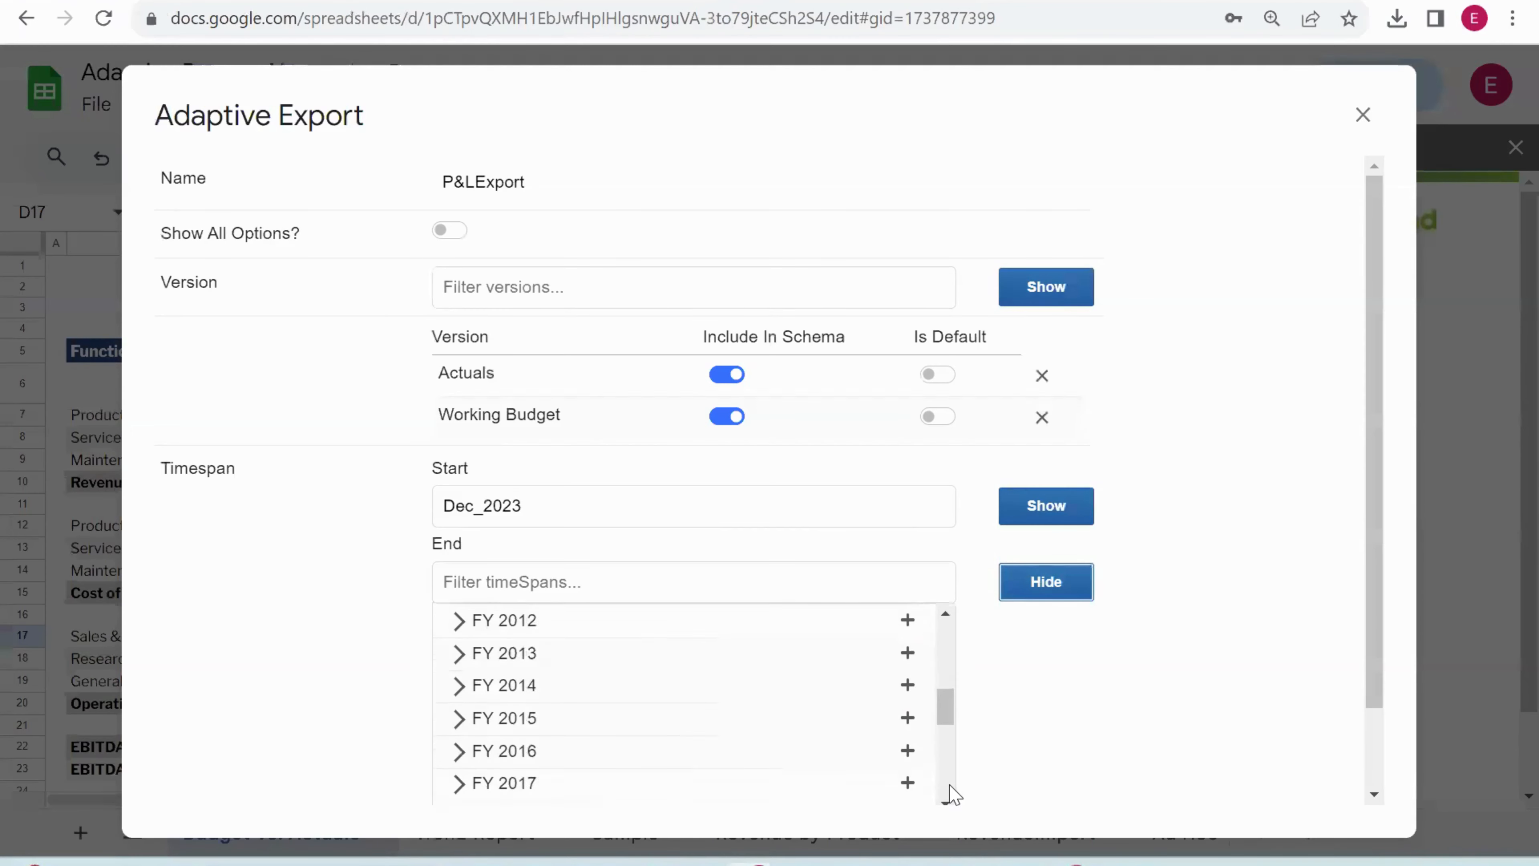
pyautogui.click(946, 798)
pyautogui.click(946, 797)
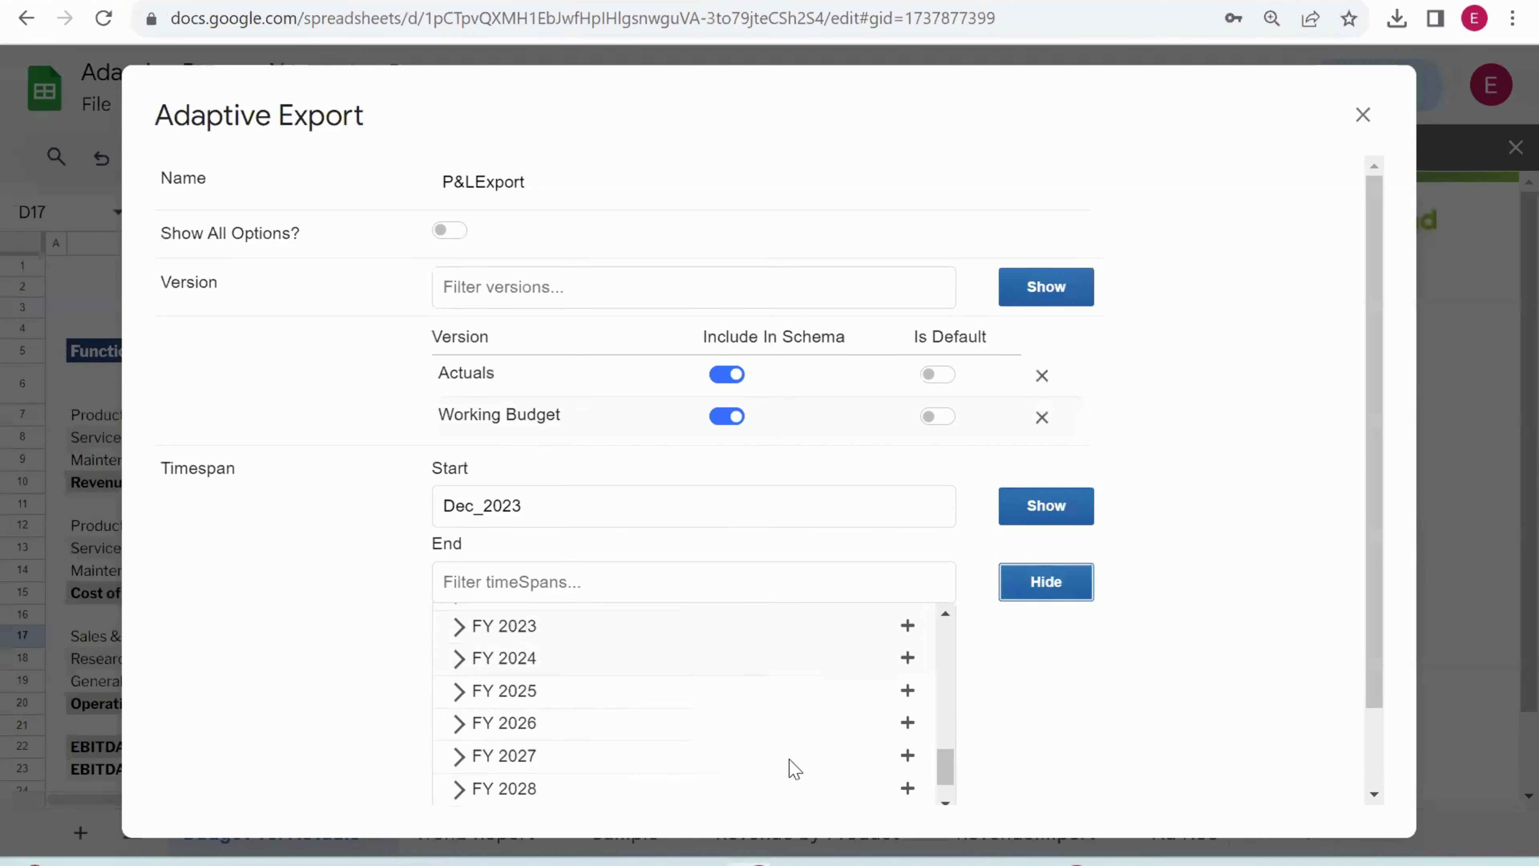
pyautogui.click(455, 659)
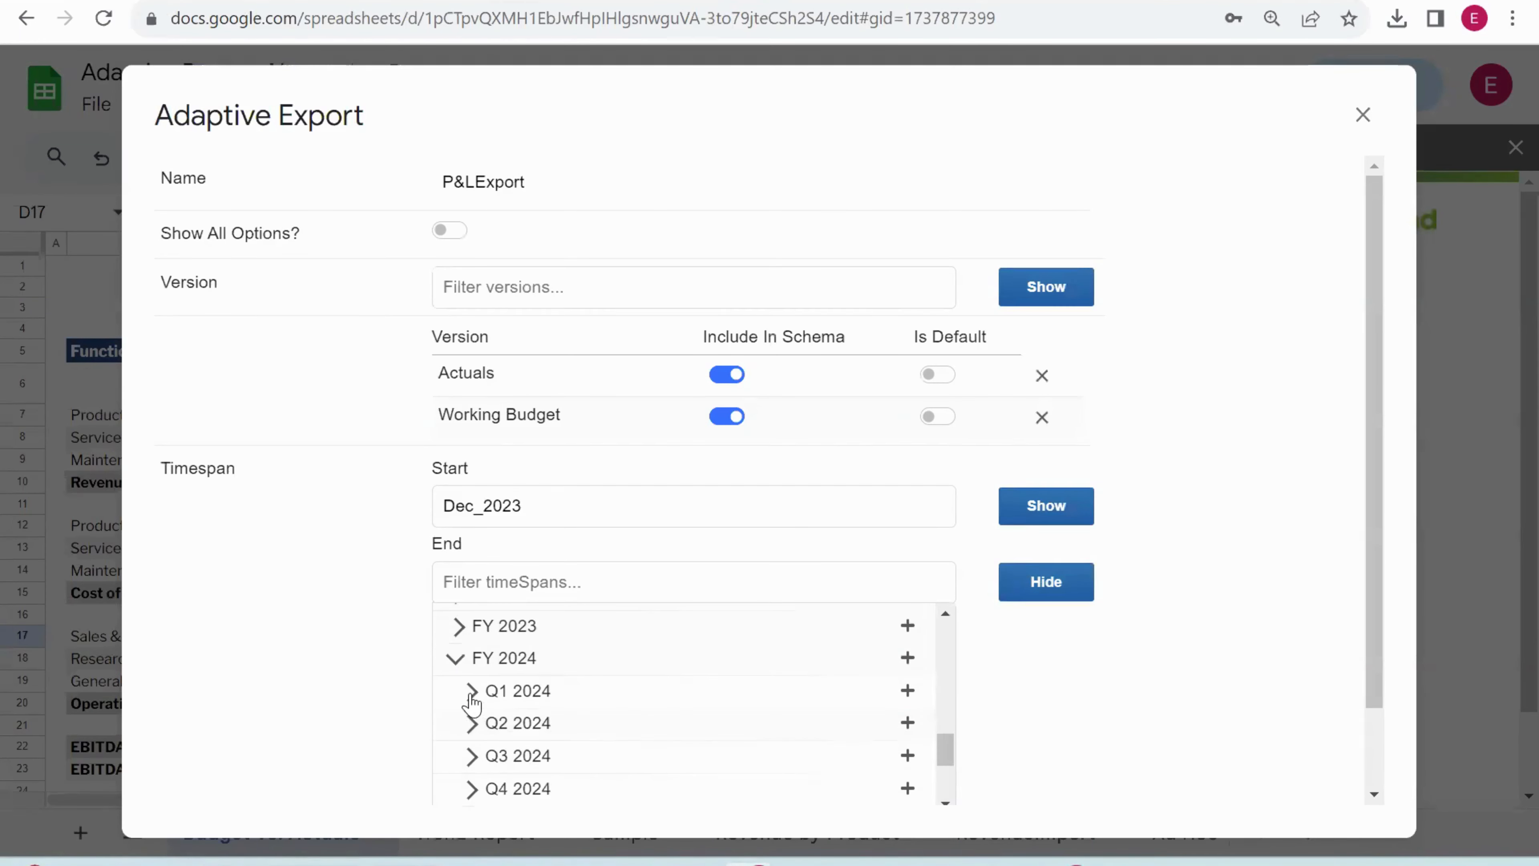
pyautogui.click(471, 691)
pyautogui.click(907, 789)
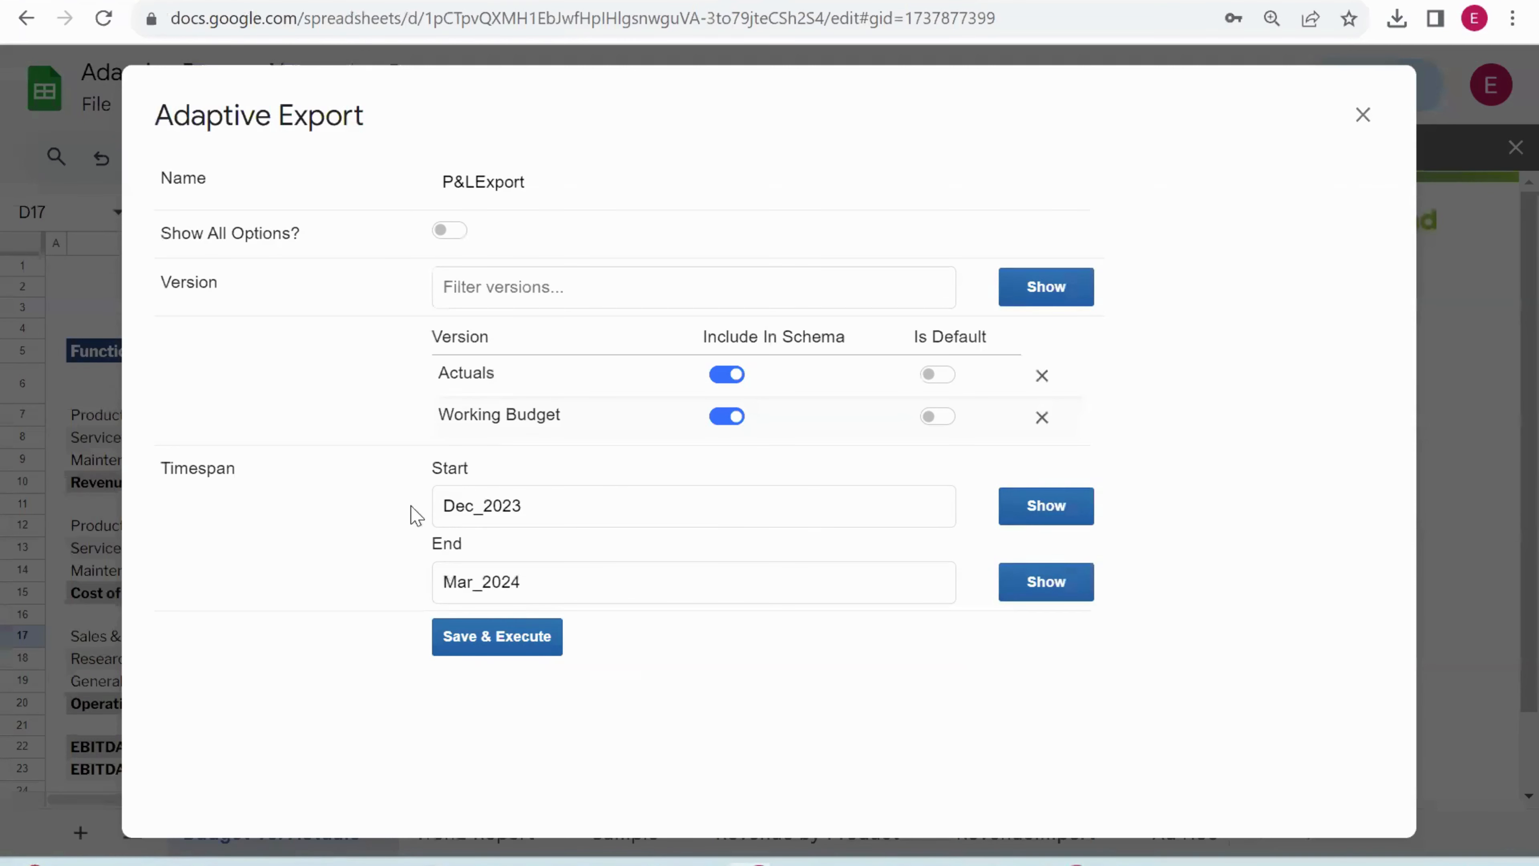
# Save and execute the P&LExport query, and select the Mar_2024-YTD Actuals cell for Product Revenue.
pyautogui.click(524, 637)
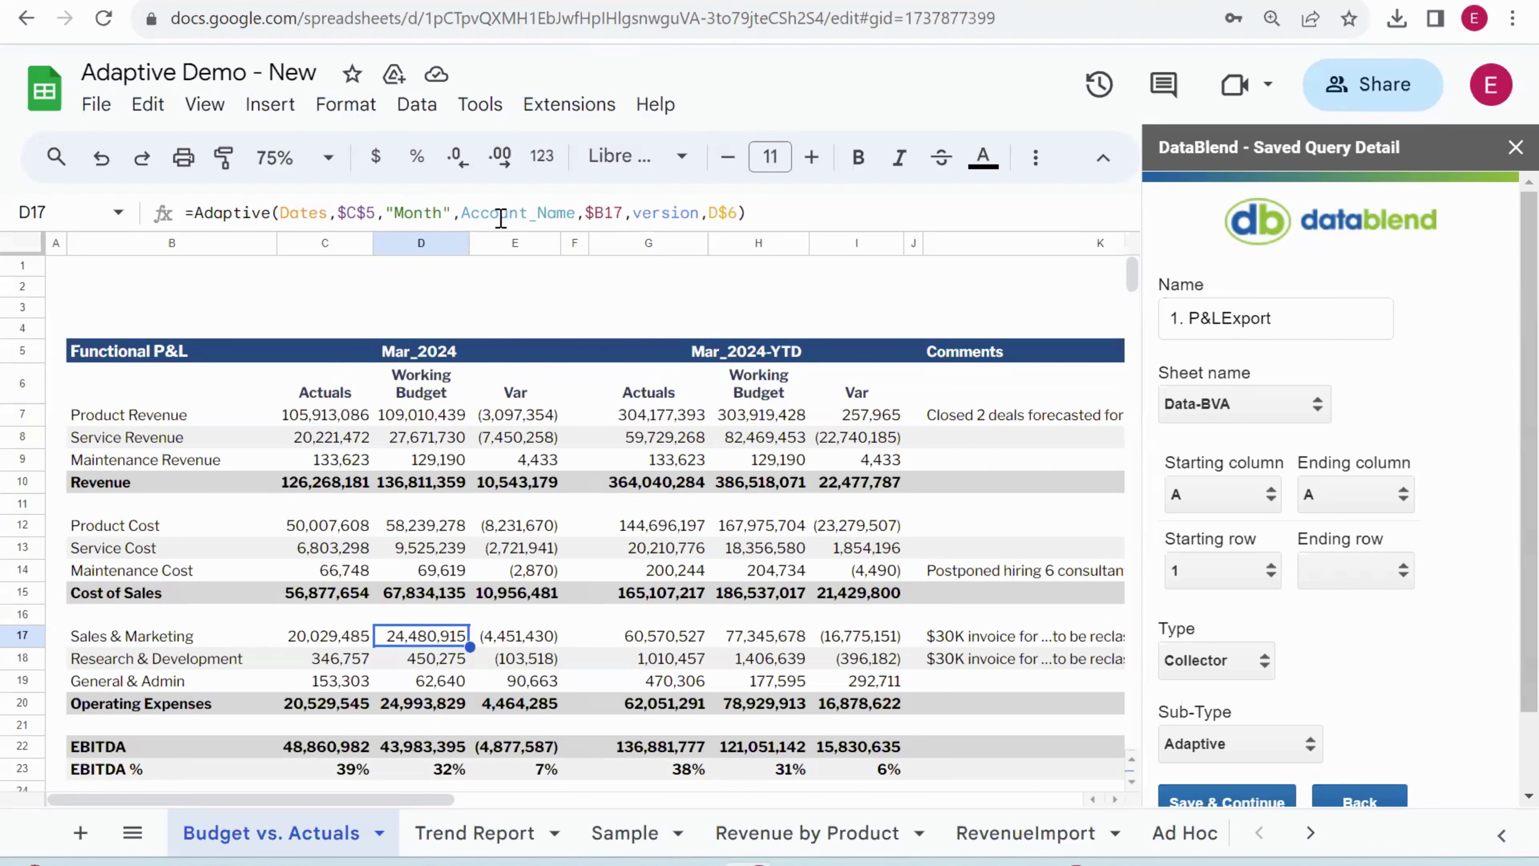
pyautogui.click(672, 421)
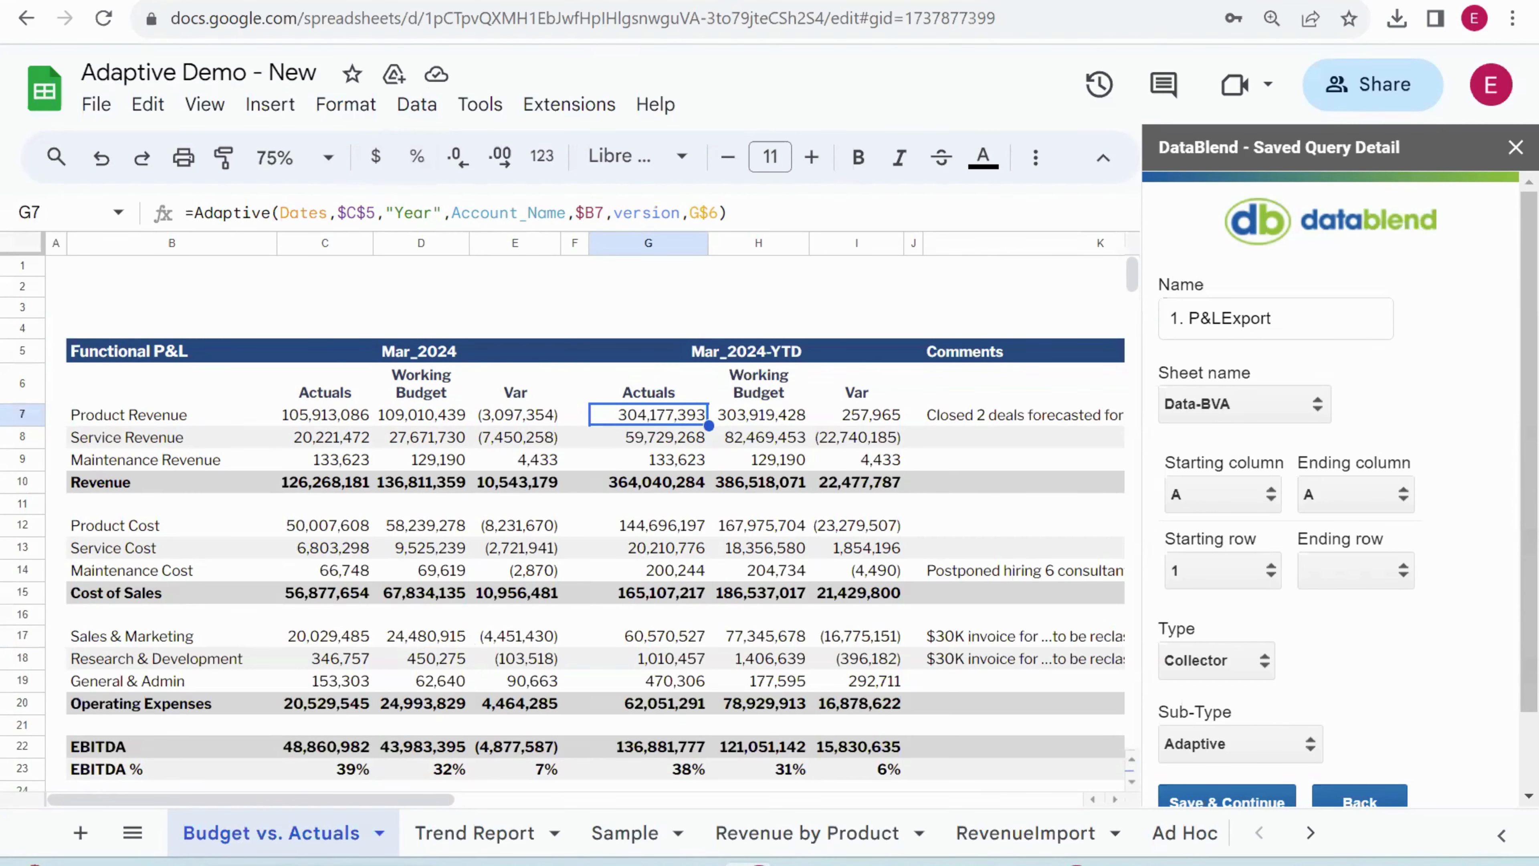
# On the Trend Report sheet, copy the Office Expenses and Travel & Entertainment formulas D14:M15 into the Payroll and Taxes & Benefits rows.
pyautogui.click(474, 846)
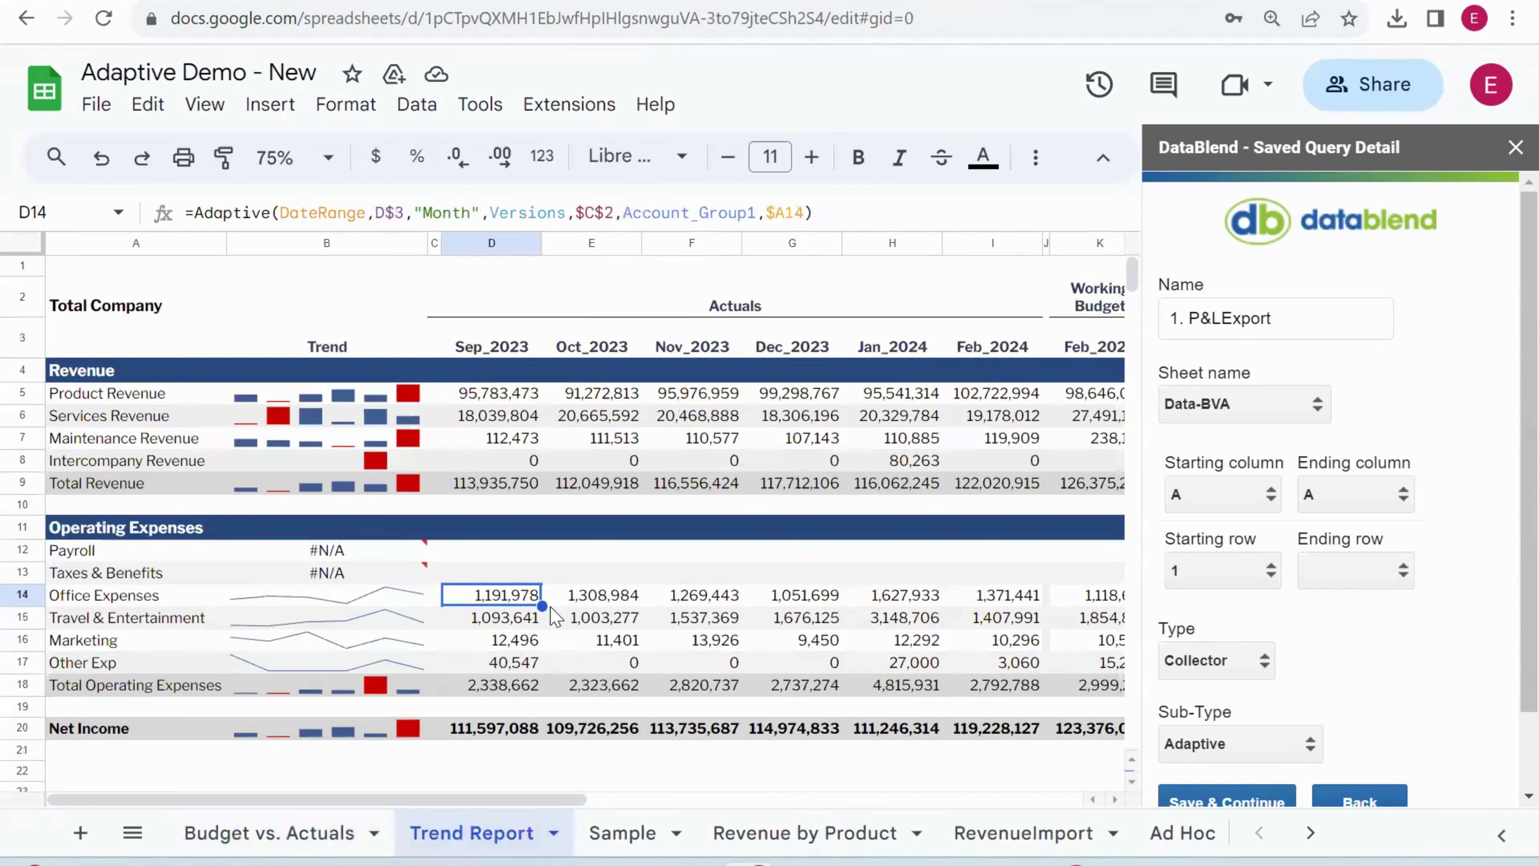
pyautogui.click(1515, 148)
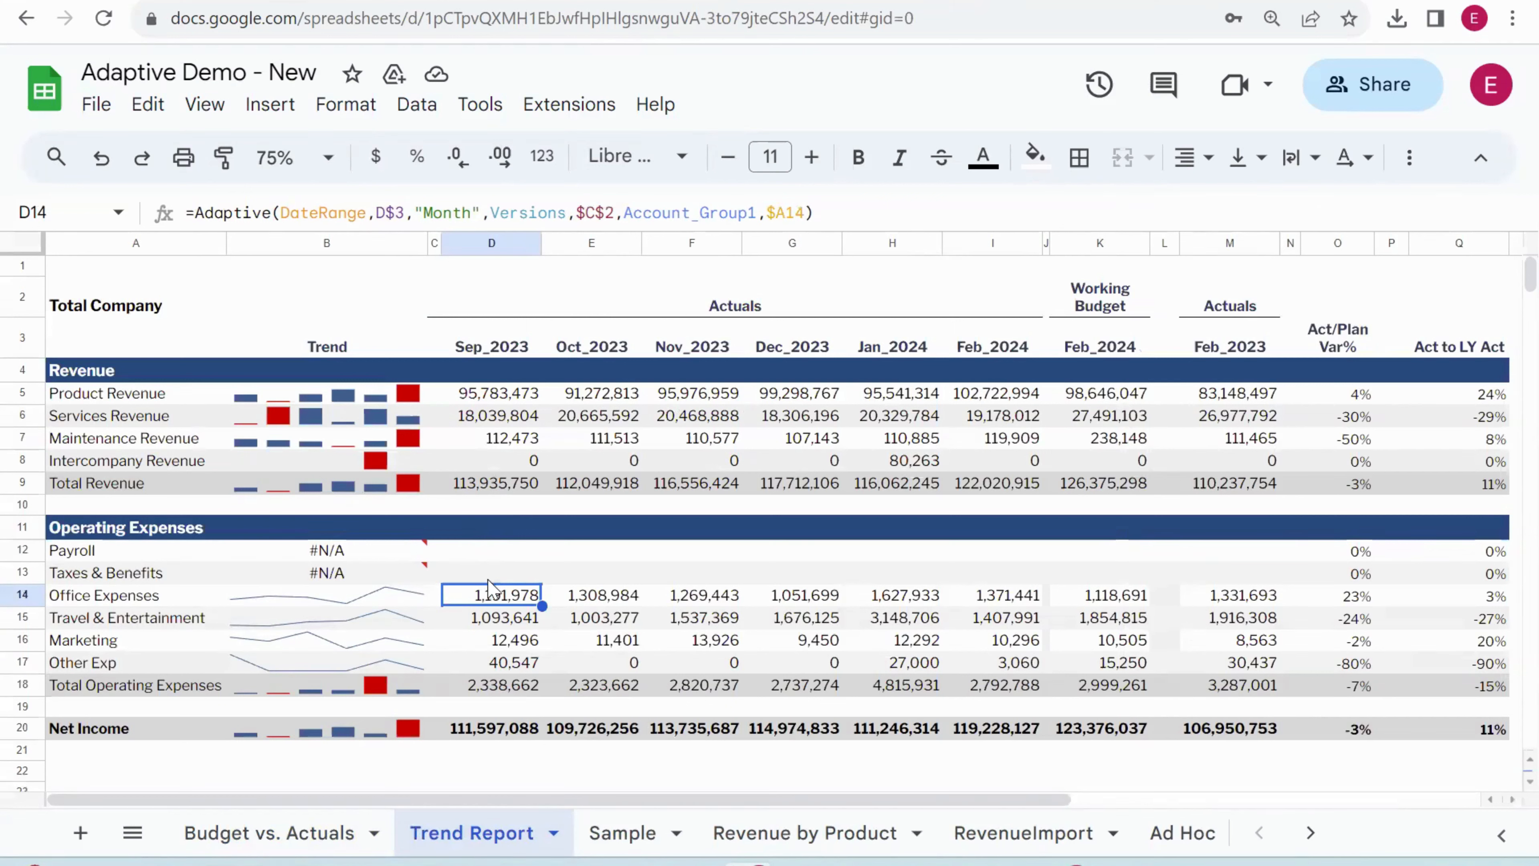
pyautogui.moveTo(508, 597); pyautogui.dragTo(1236, 621)
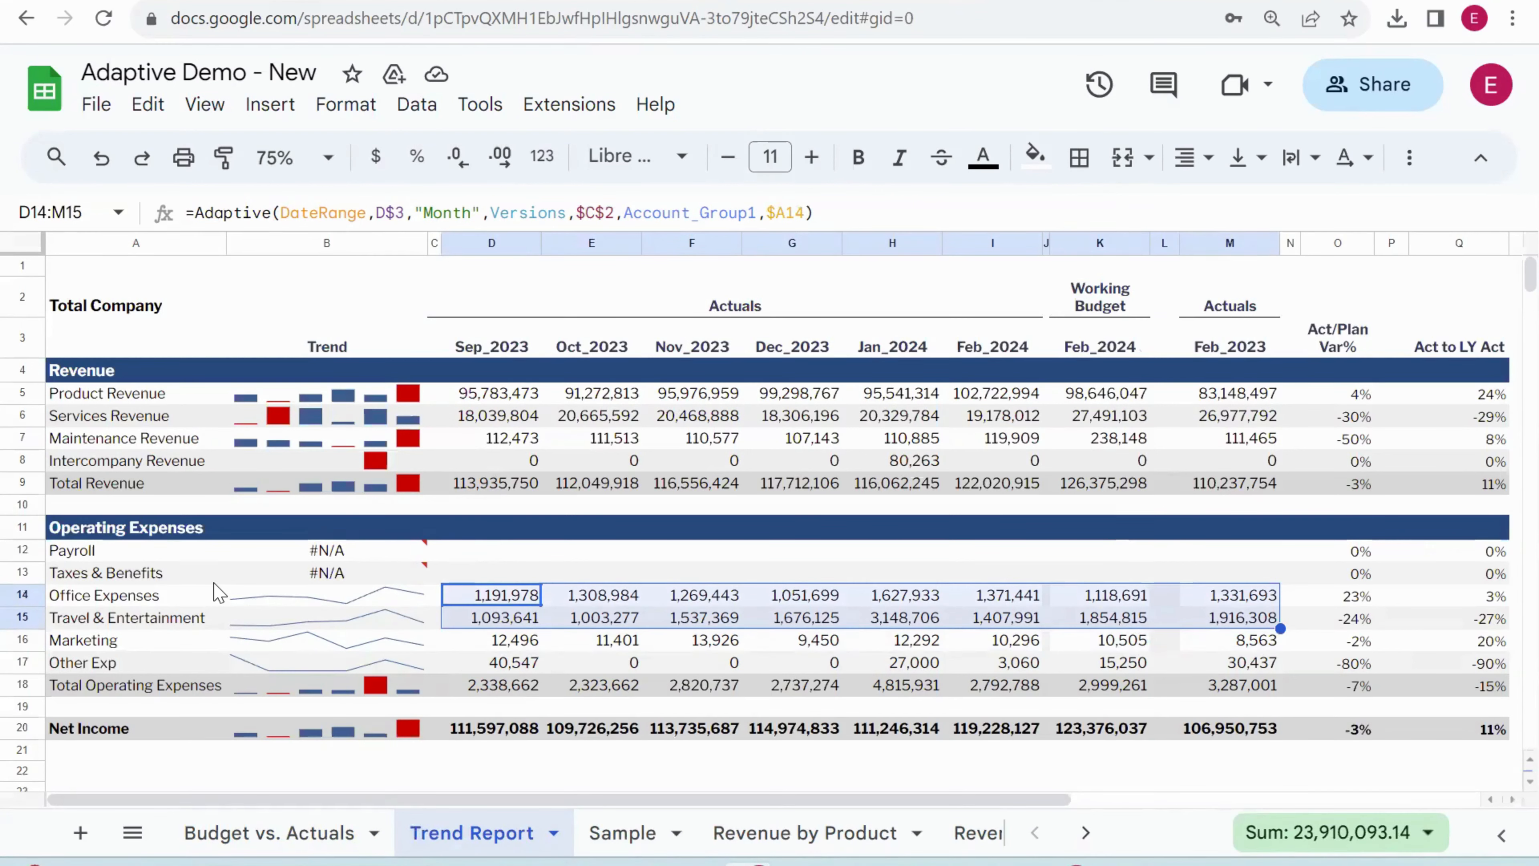
pyautogui.hotkey('ctrl', 'c')
pyautogui.press('Up')
pyautogui.press('Up')
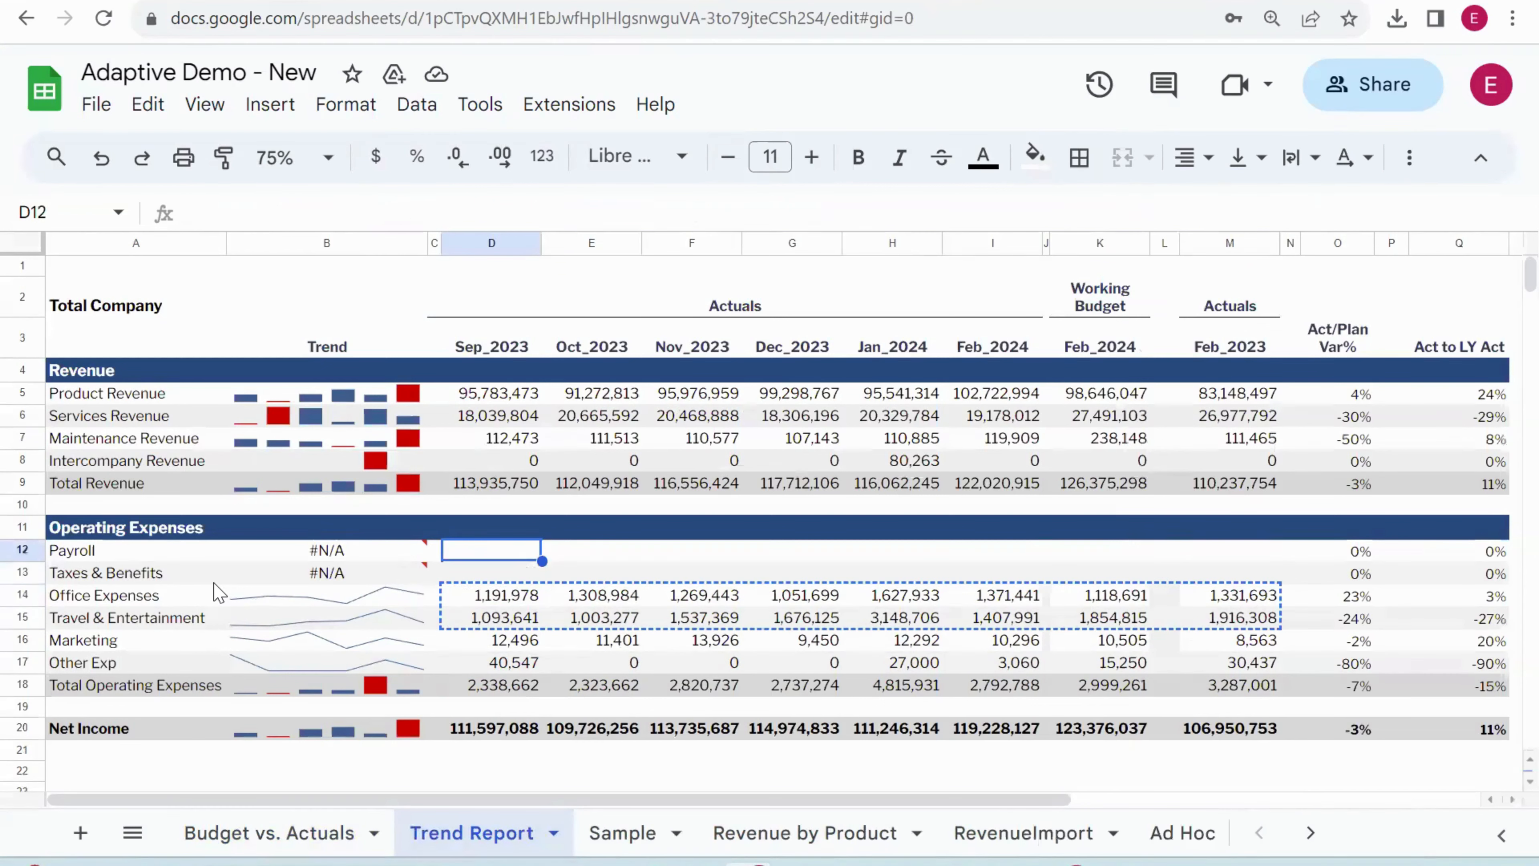
pyautogui.hotkey('ctrl', 'v')
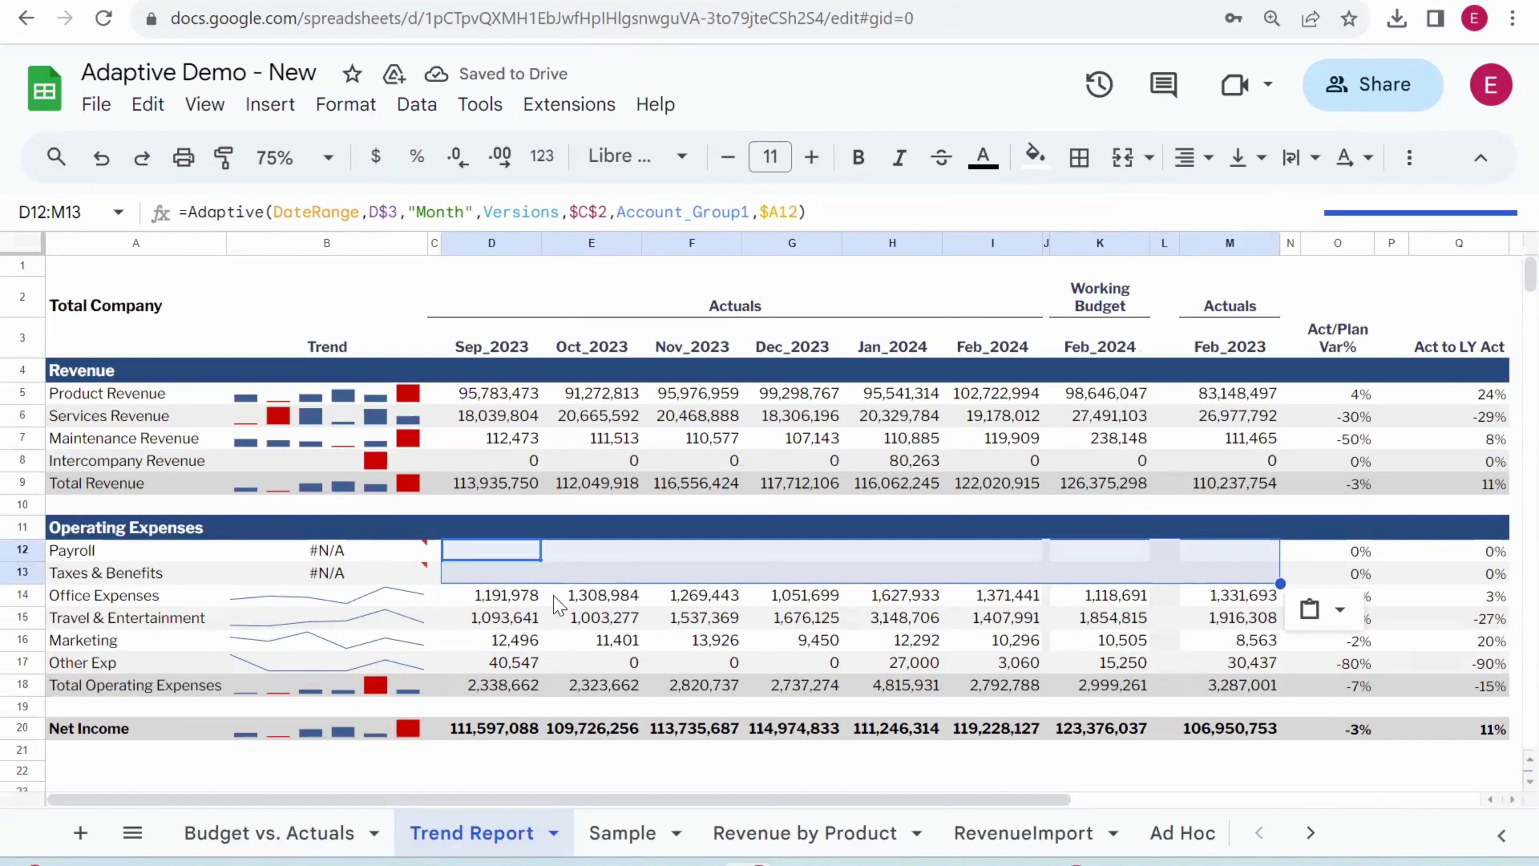
pyautogui.click(492, 552)
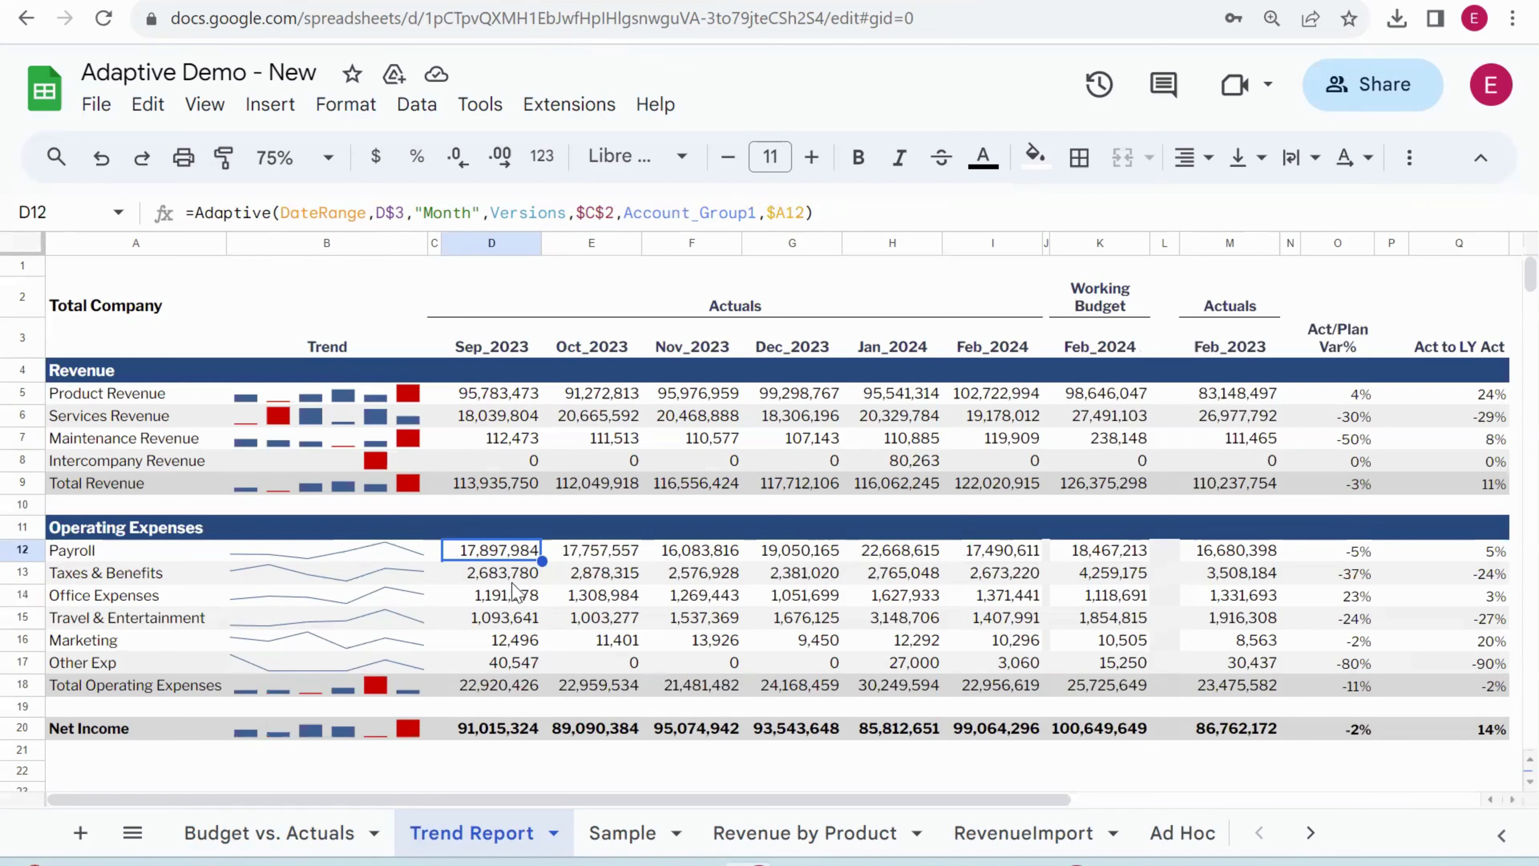
# Switch to the Sample sheet and start a new DataBlend saved query.
pyautogui.moveTo(611, 839)
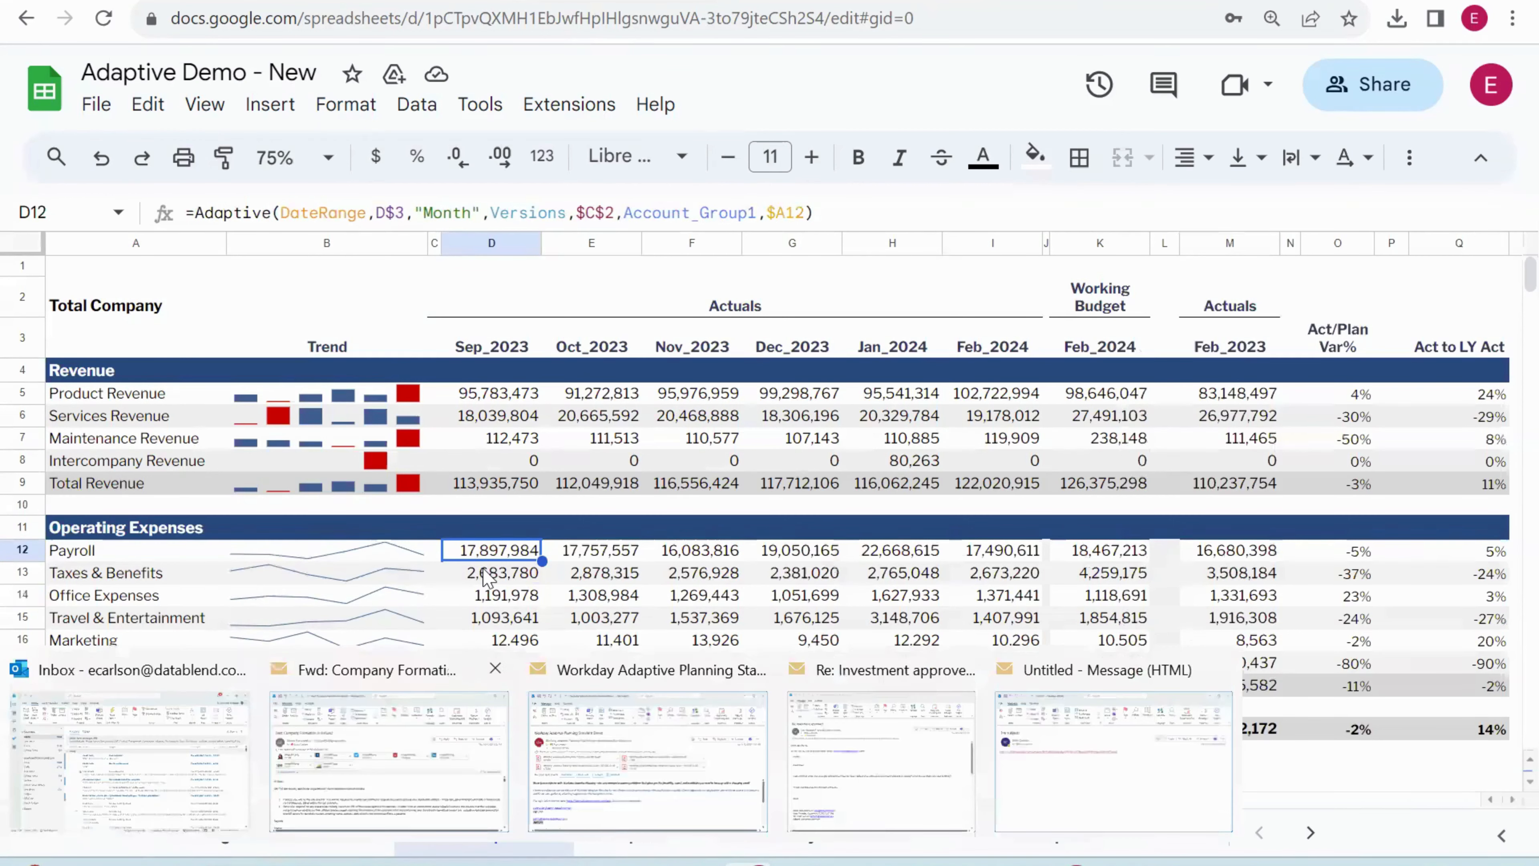
pyautogui.click(554, 104)
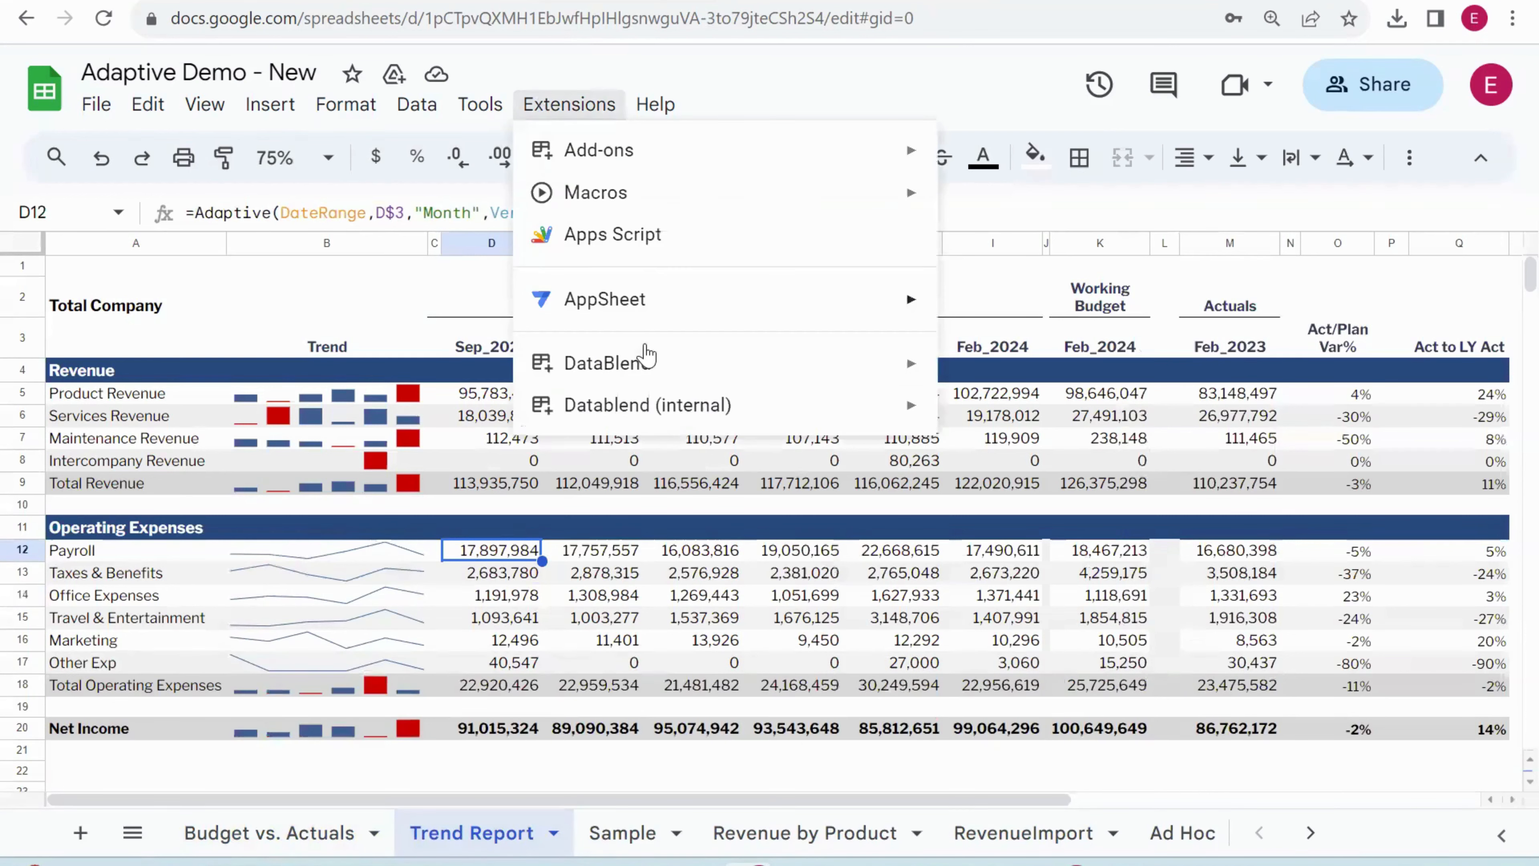
pyautogui.moveTo(647, 361)
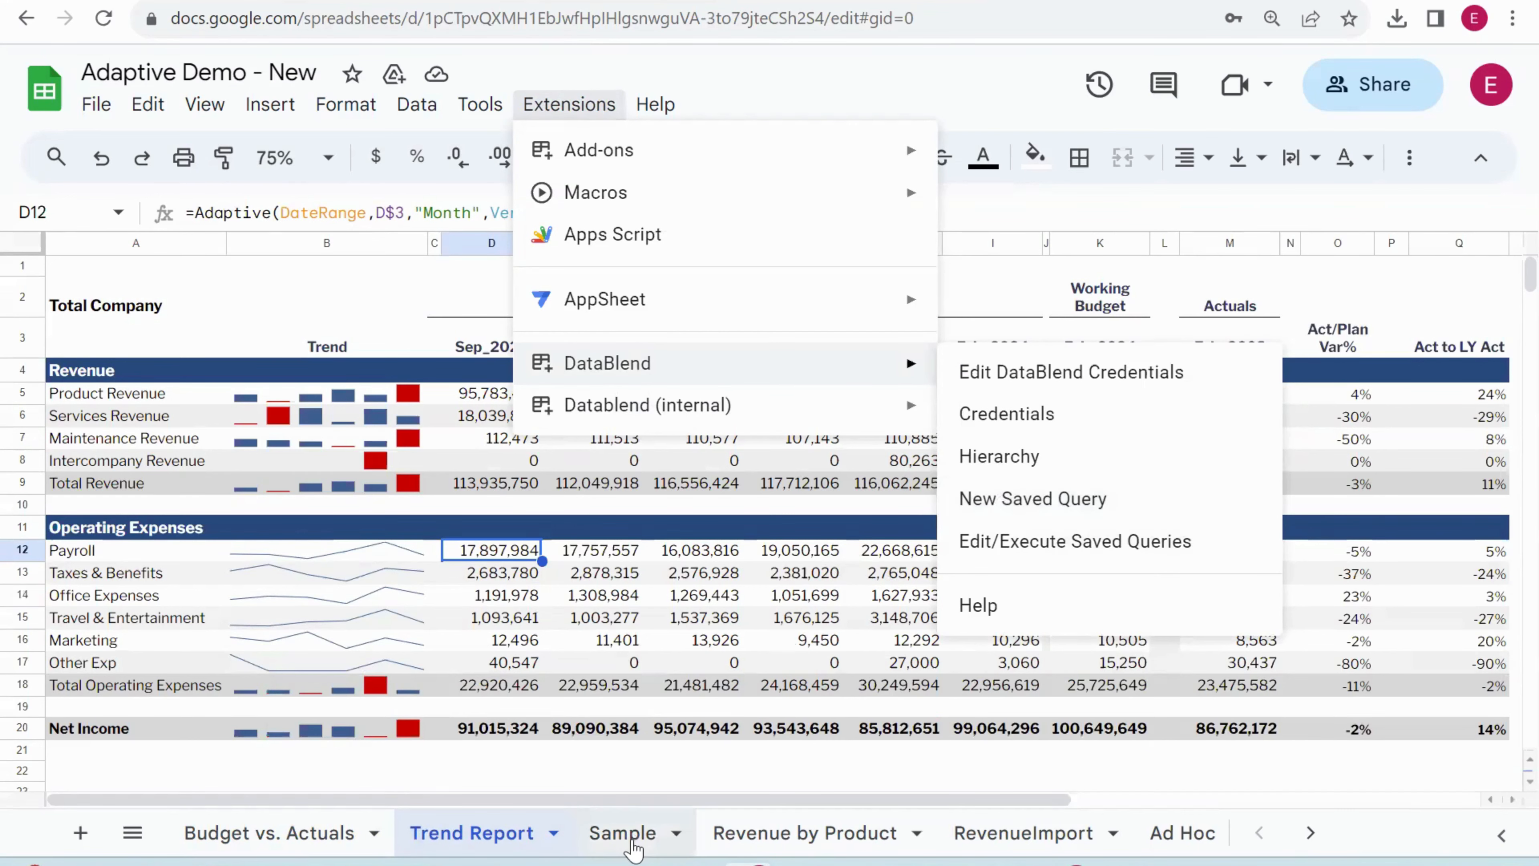
pyautogui.click(630, 834)
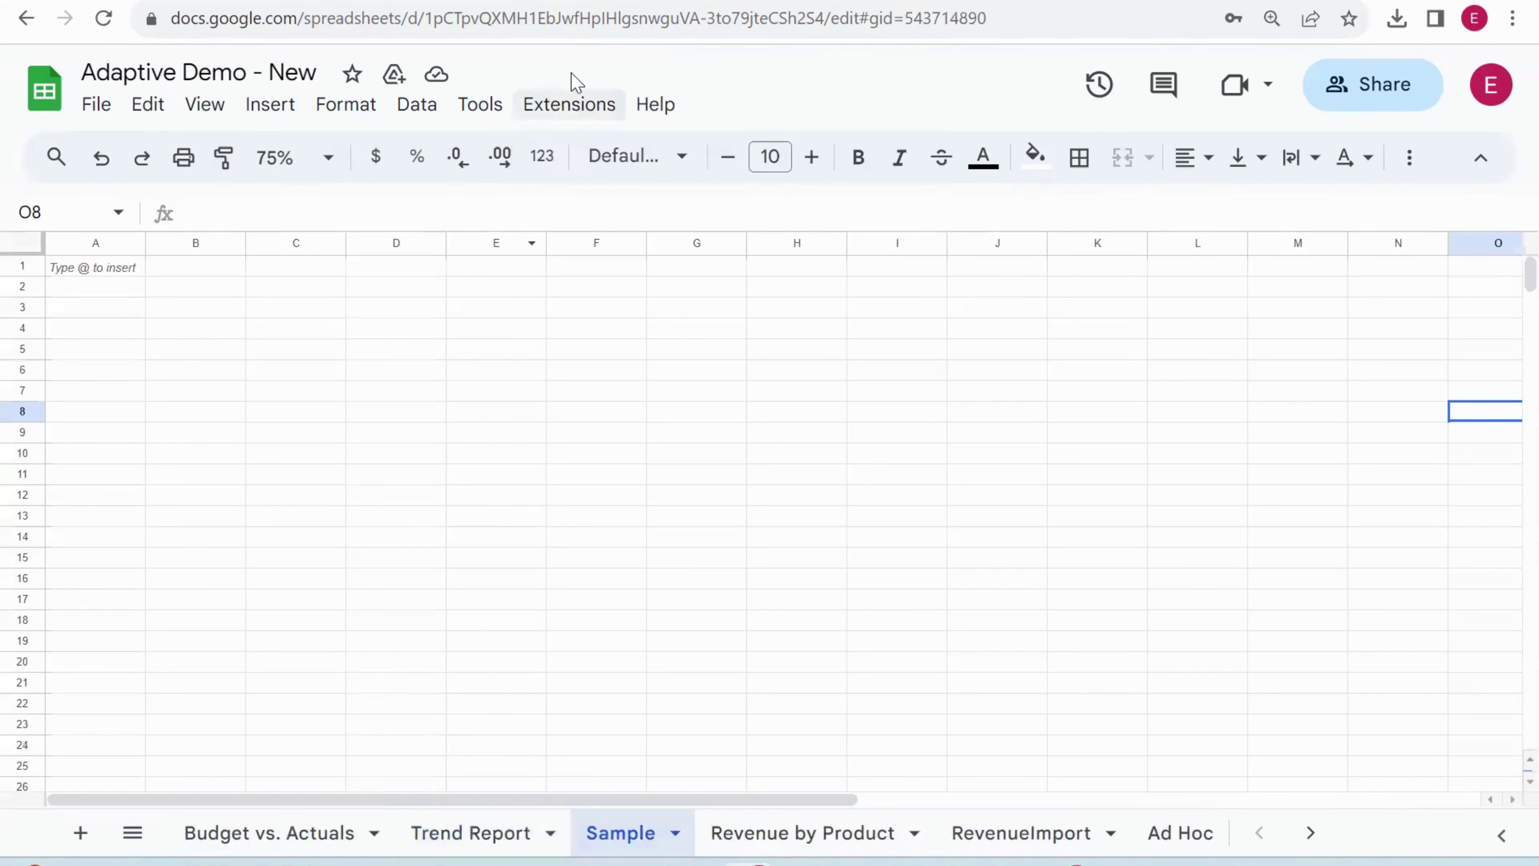
pyautogui.click(570, 104)
pyautogui.moveTo(705, 365)
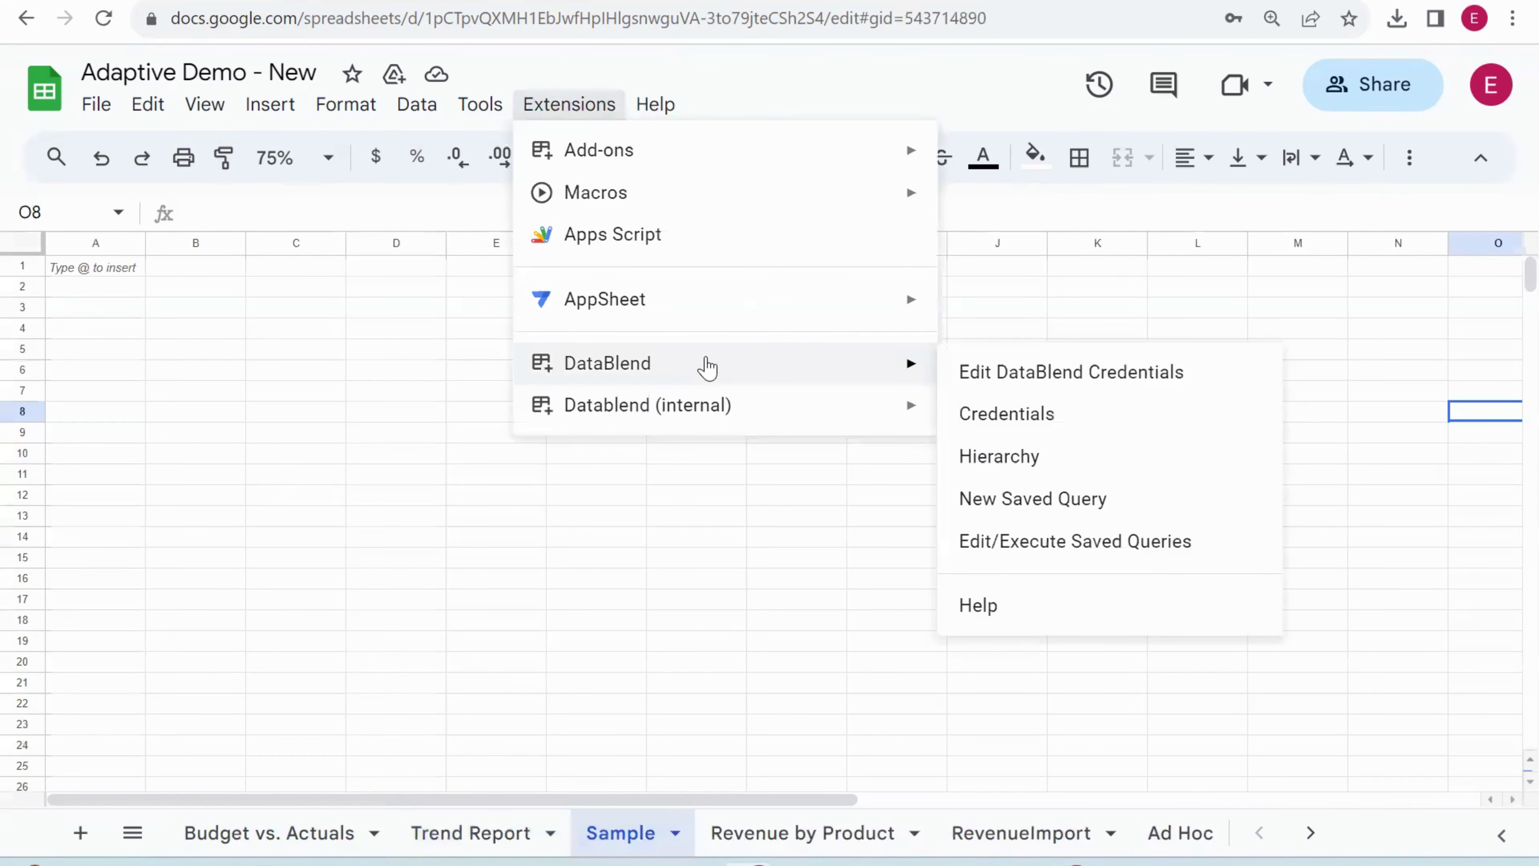
pyautogui.click(1037, 501)
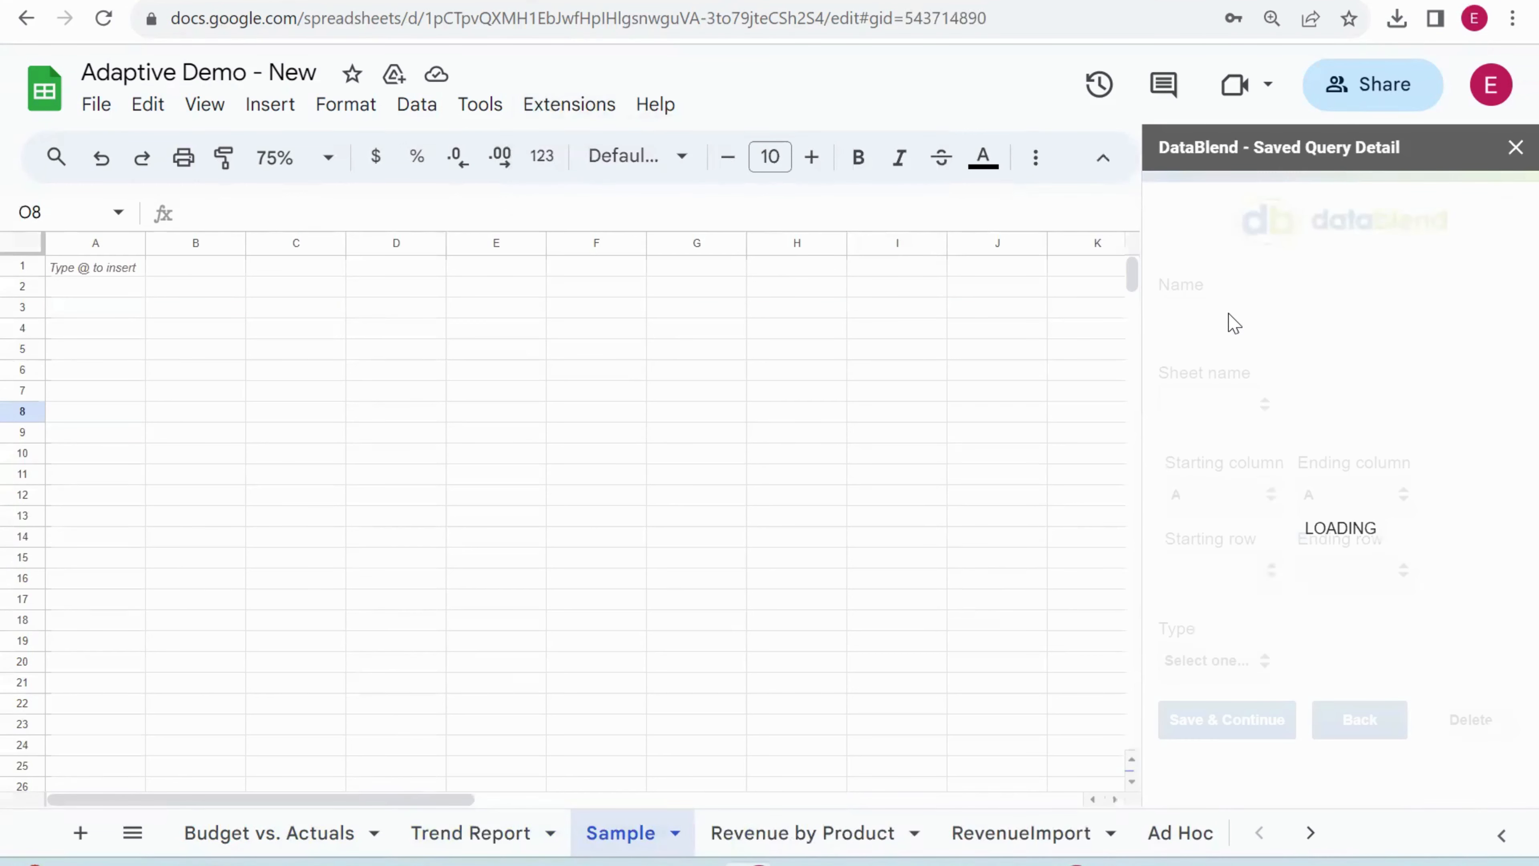
# Name the saved query "5. Sample" and set its destination to the Sample sheet with starting row 1.
pyautogui.click(1230, 314)
pyautogui.write('5')
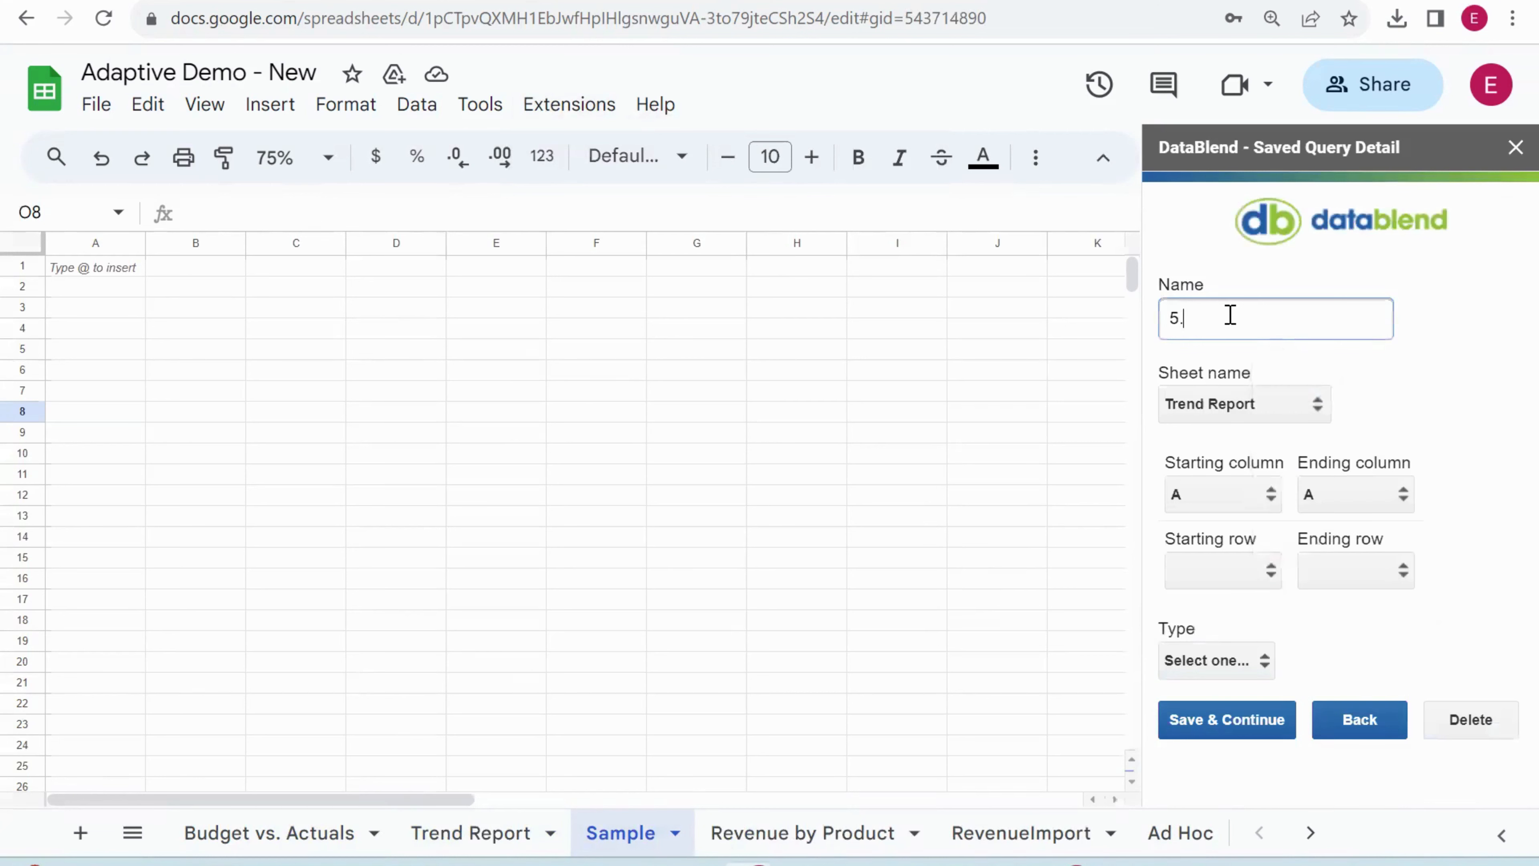
pyautogui.write('. Sample')
pyautogui.click(1233, 406)
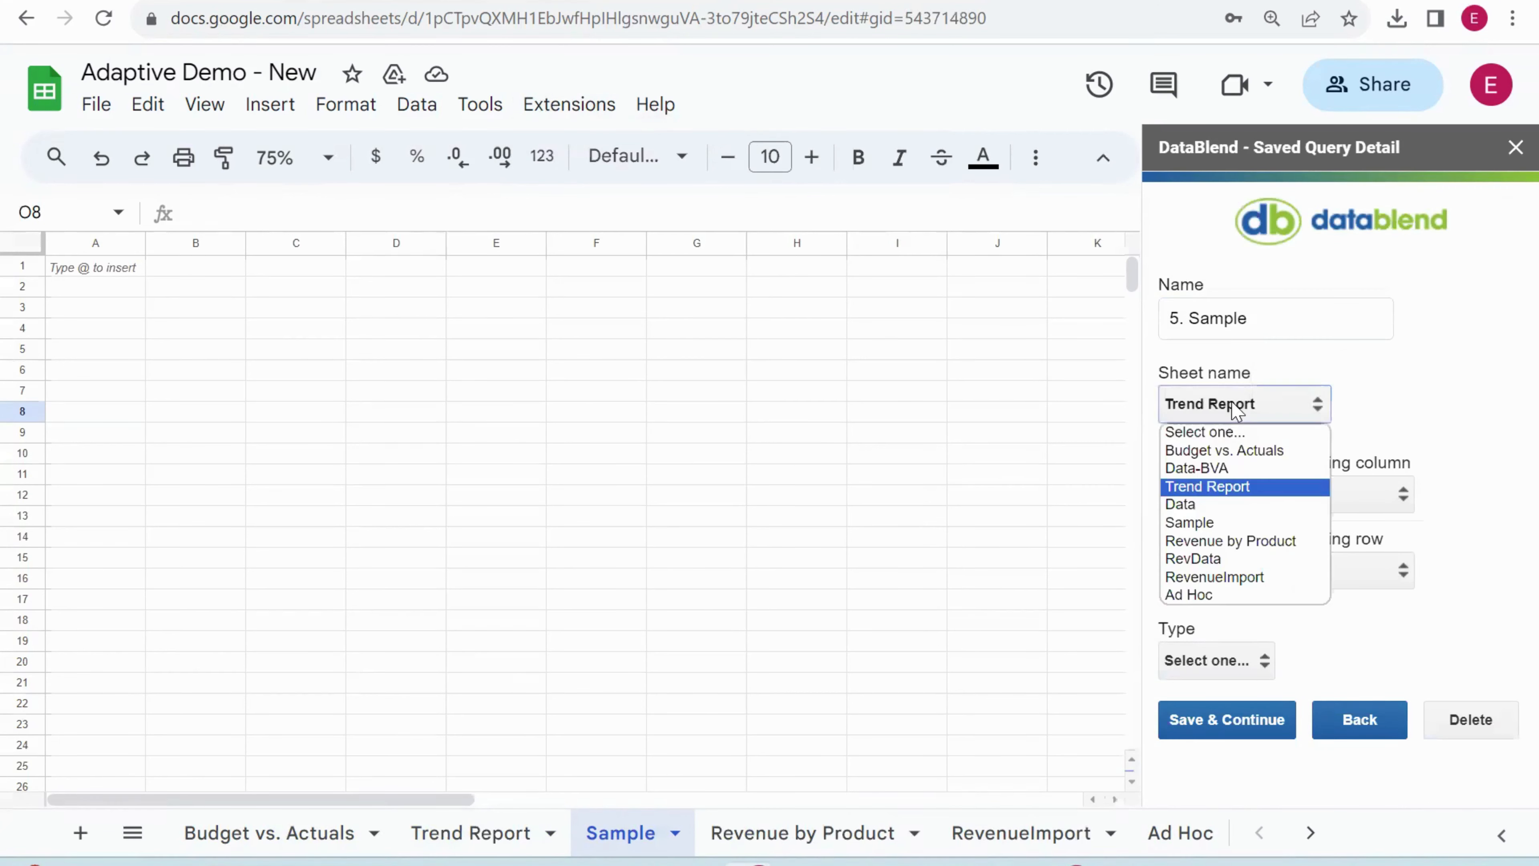
pyautogui.click(1219, 523)
pyautogui.click(1221, 570)
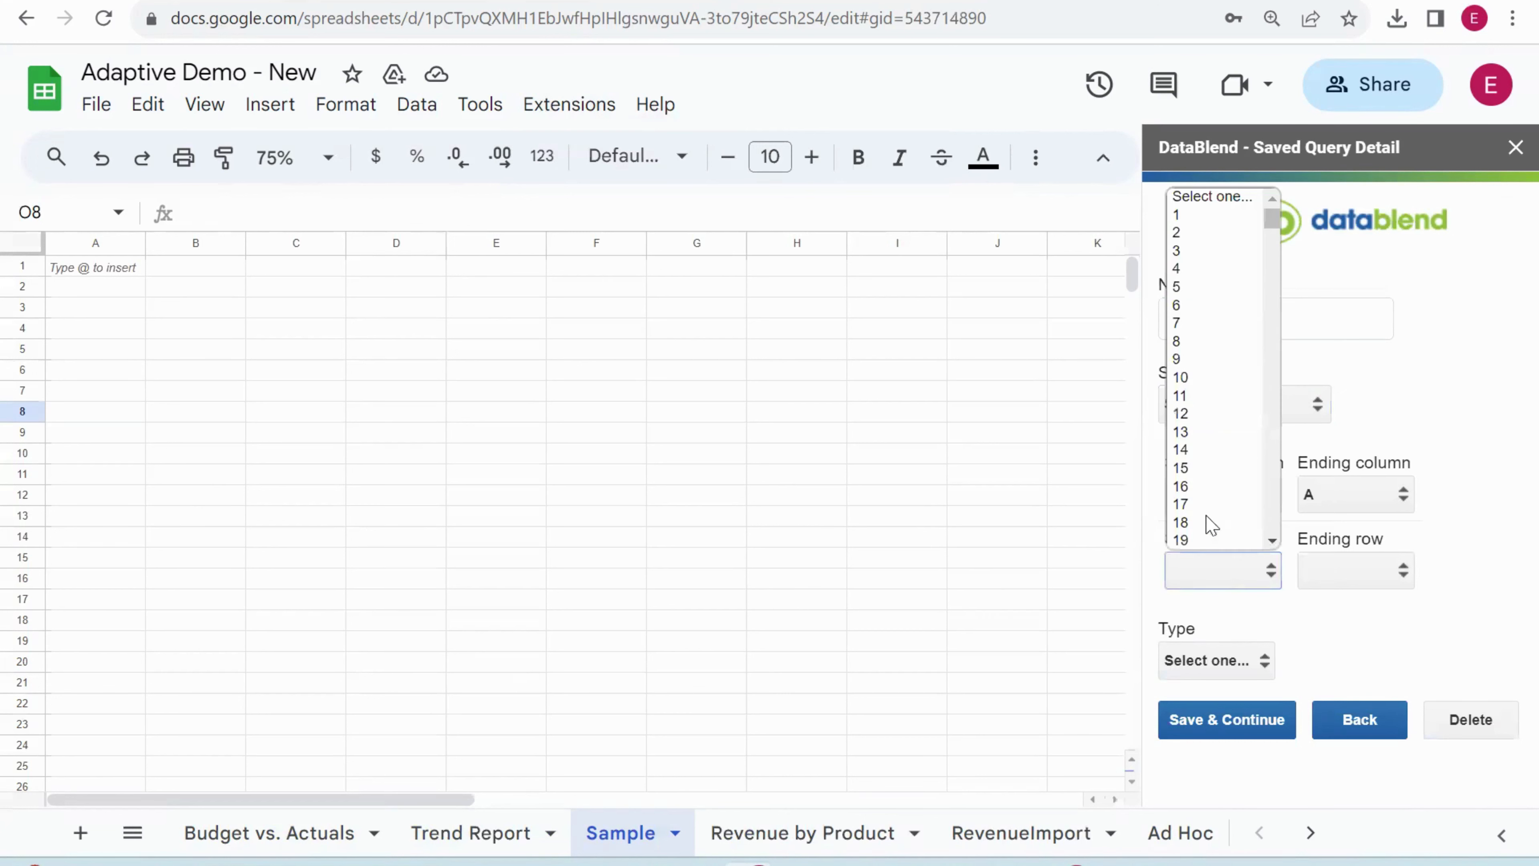
pyautogui.click(1178, 215)
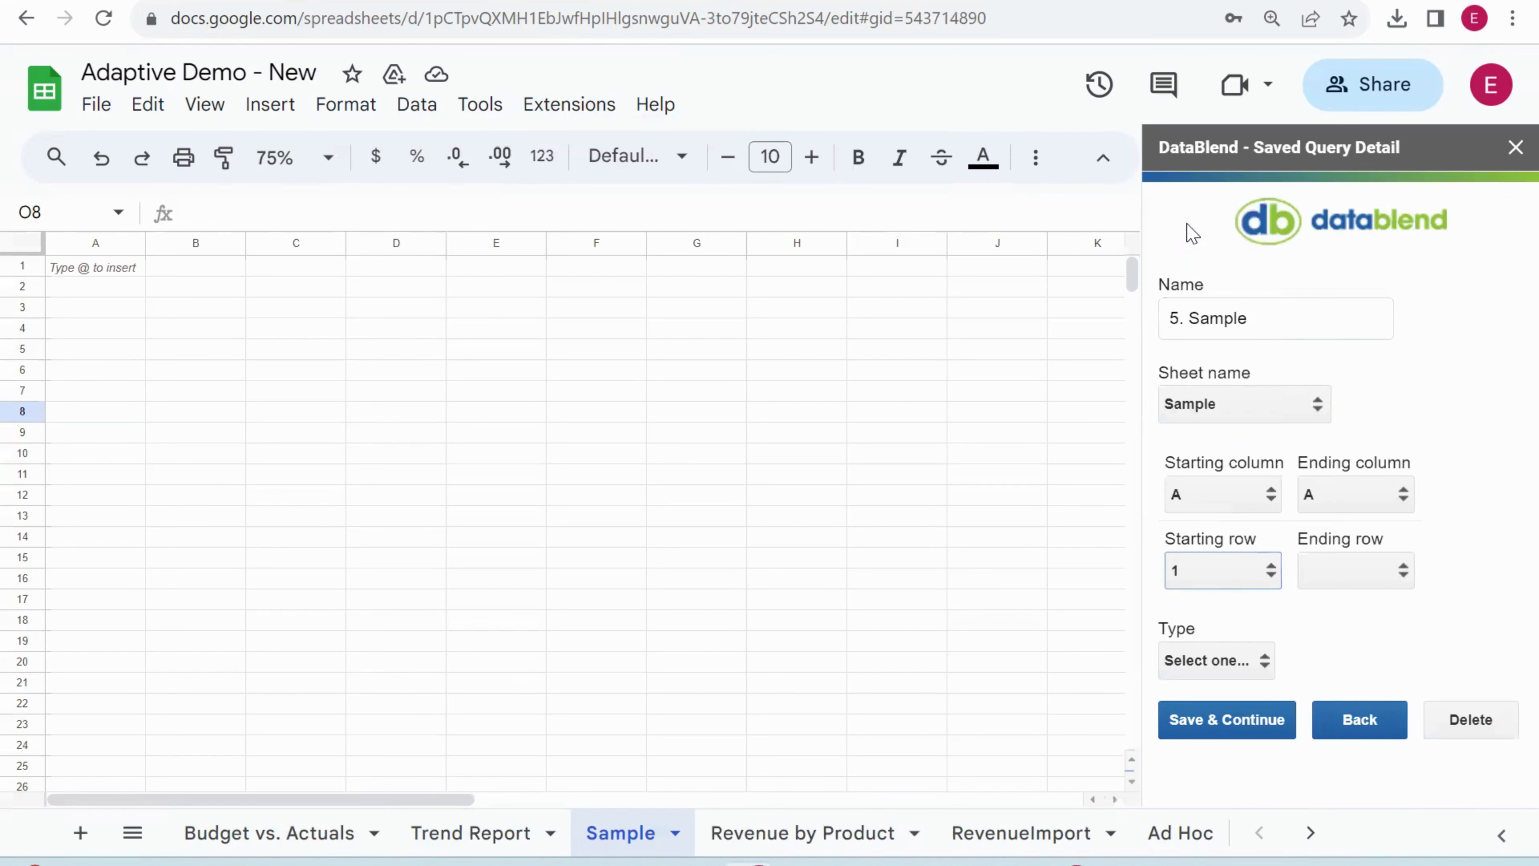
# Set the saved query's type to Collector and its sub-type to Adaptive, and save it to continue to the export settings.
pyautogui.click(1213, 658)
pyautogui.click(1207, 723)
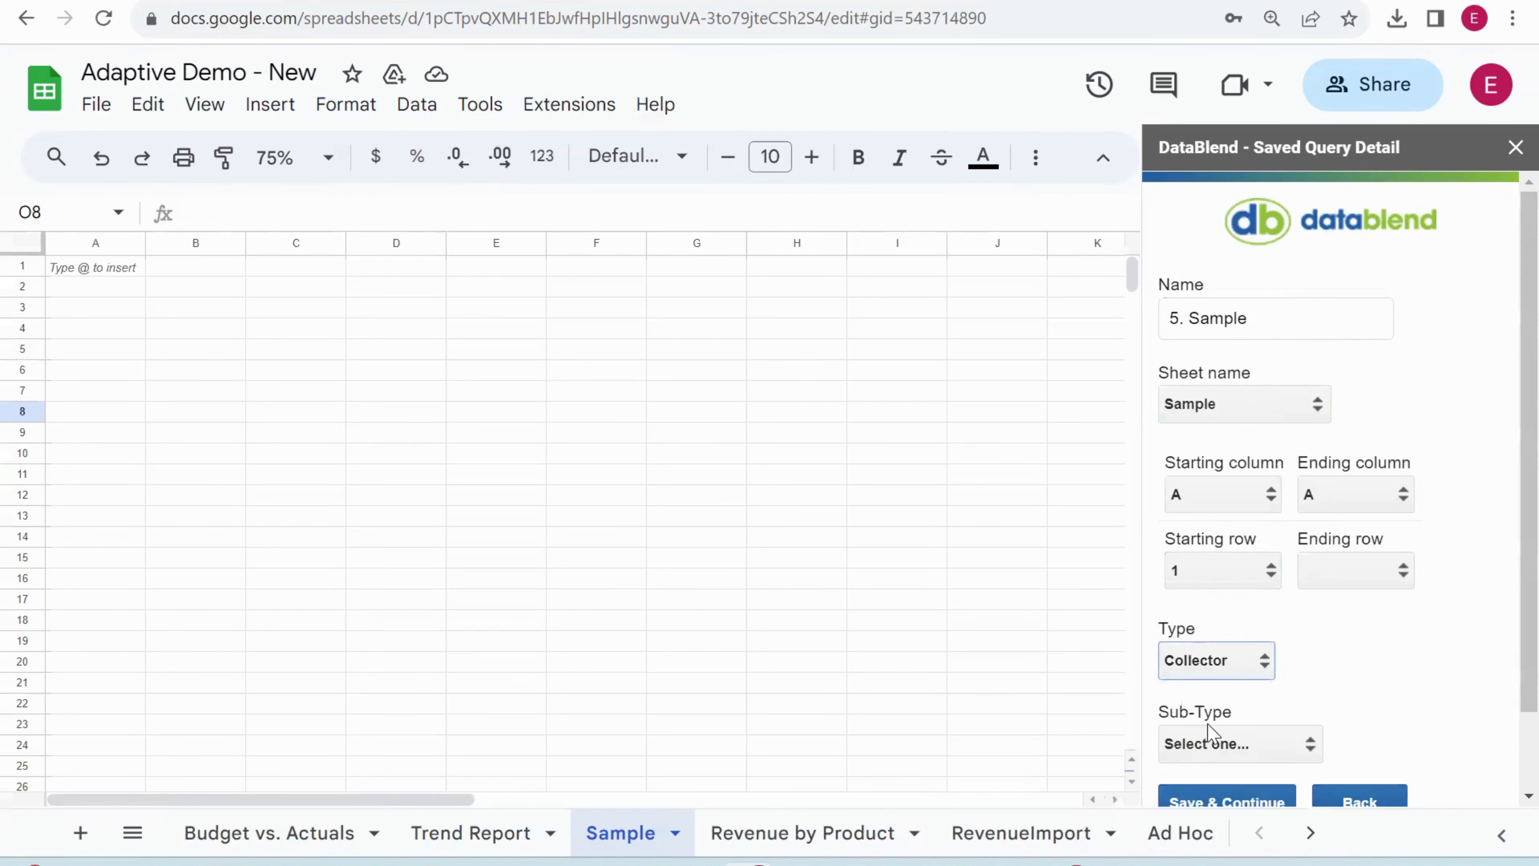
pyautogui.click(1206, 744)
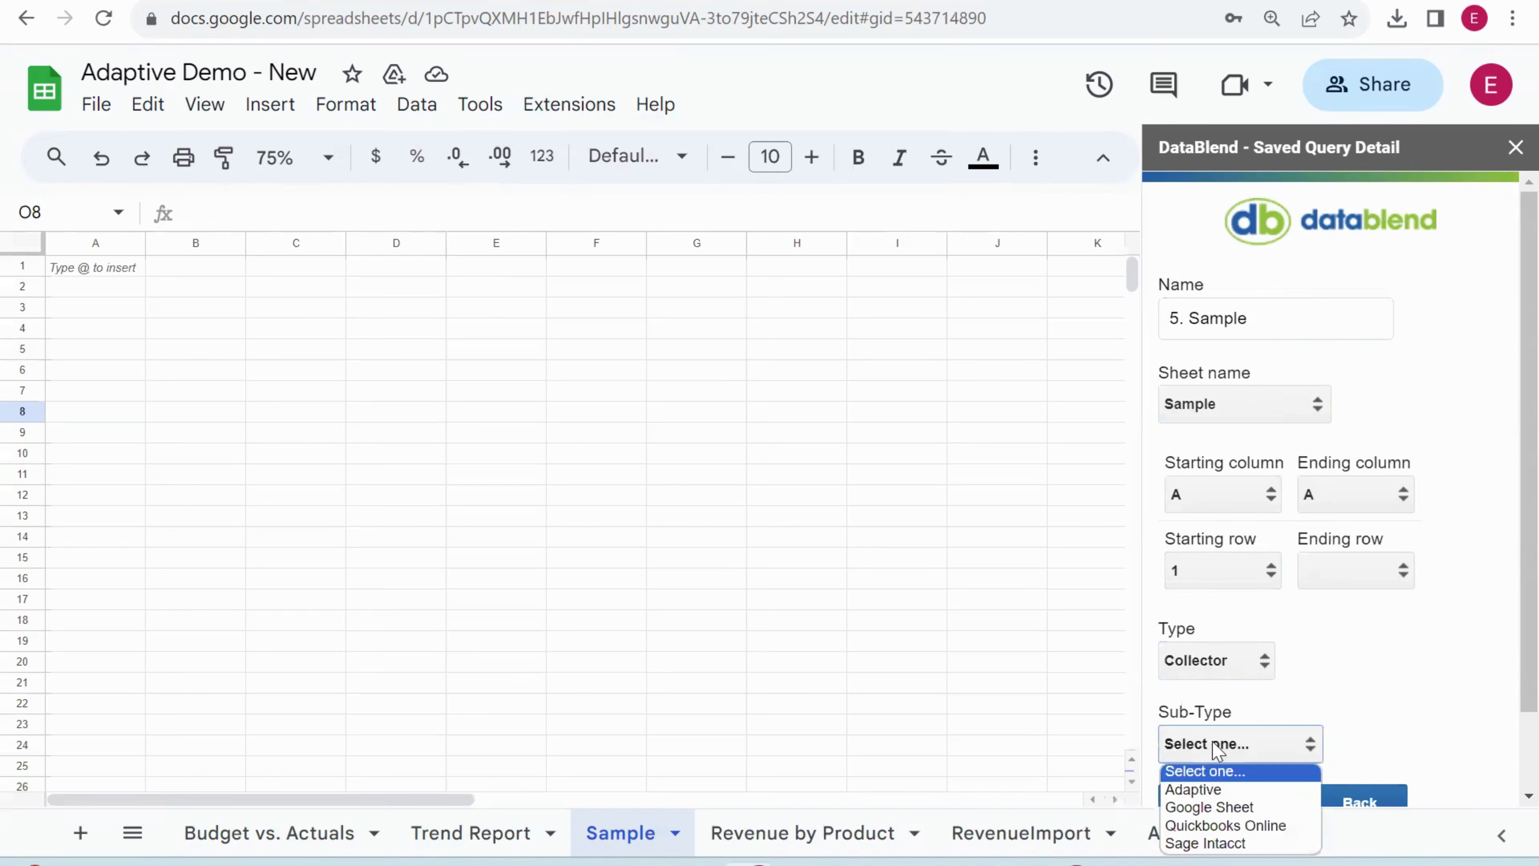
pyautogui.click(1219, 790)
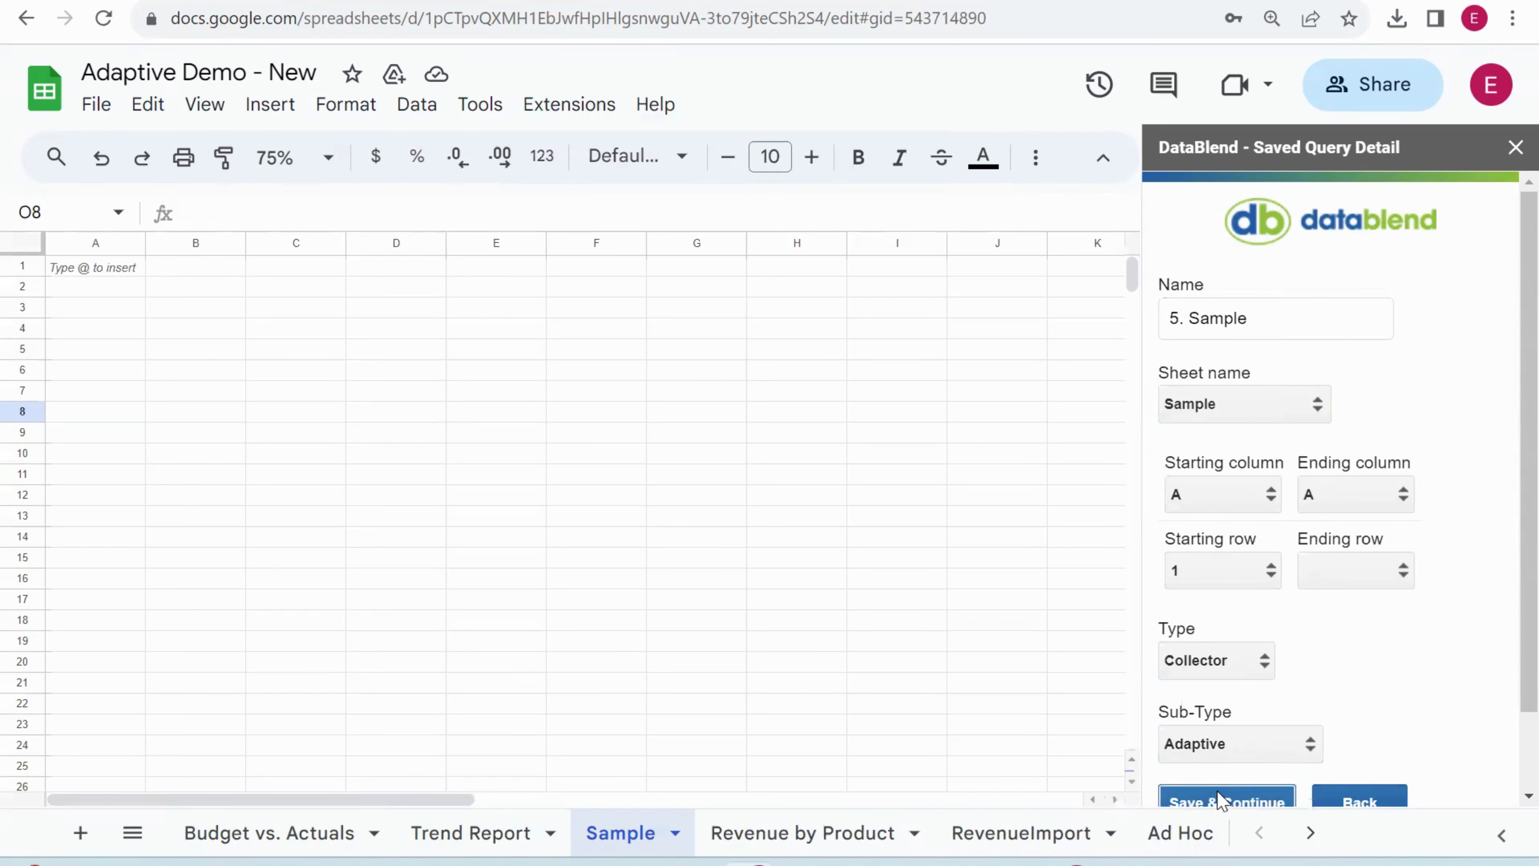
pyautogui.click(1221, 799)
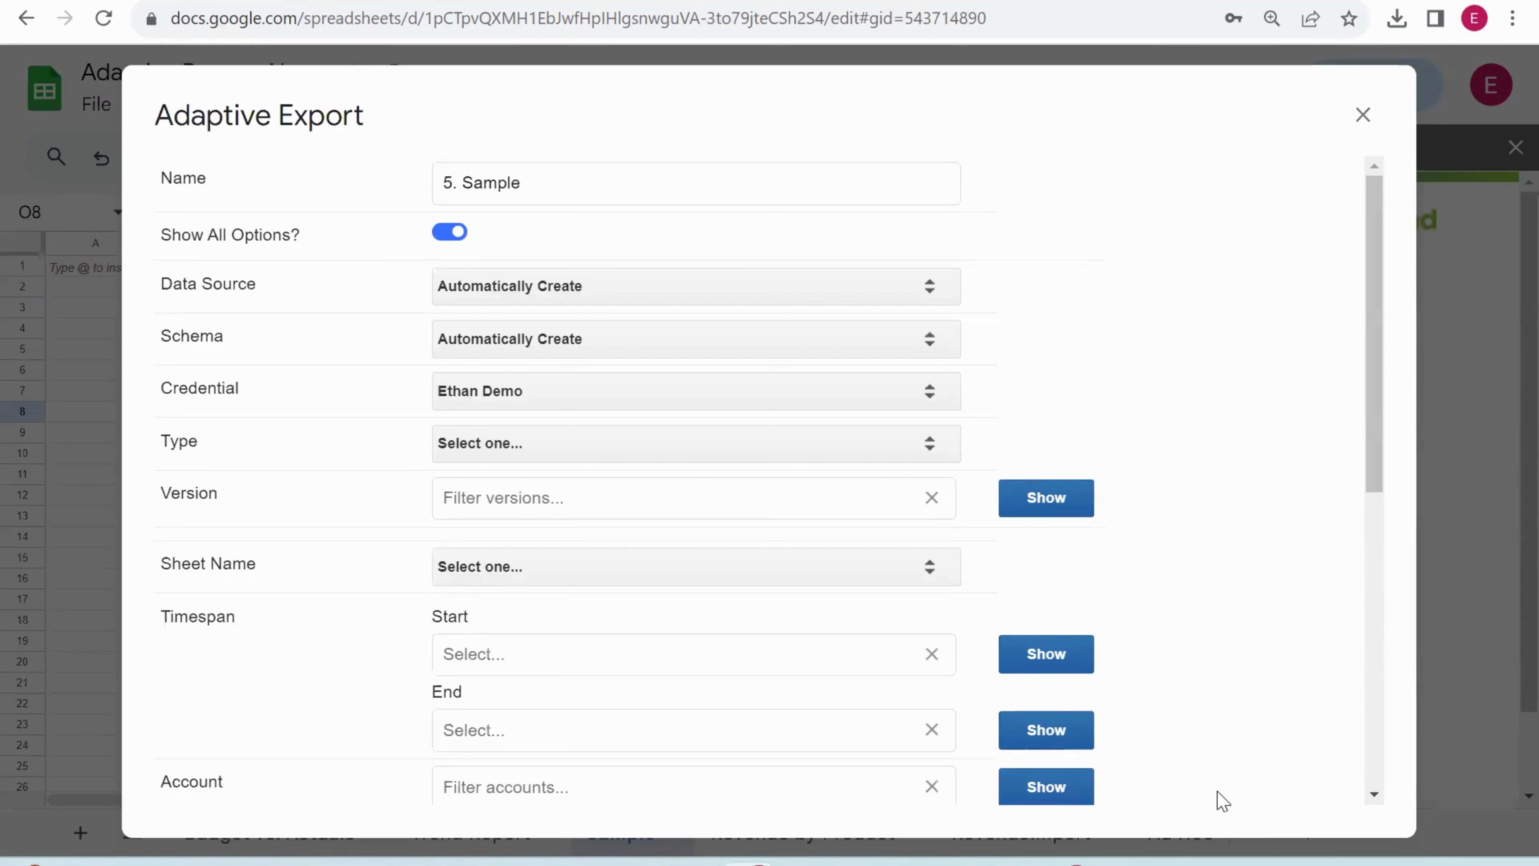
# Set the export type to Export Data and add the Working Budget version found under Bottom Up.
pyautogui.click(636, 456)
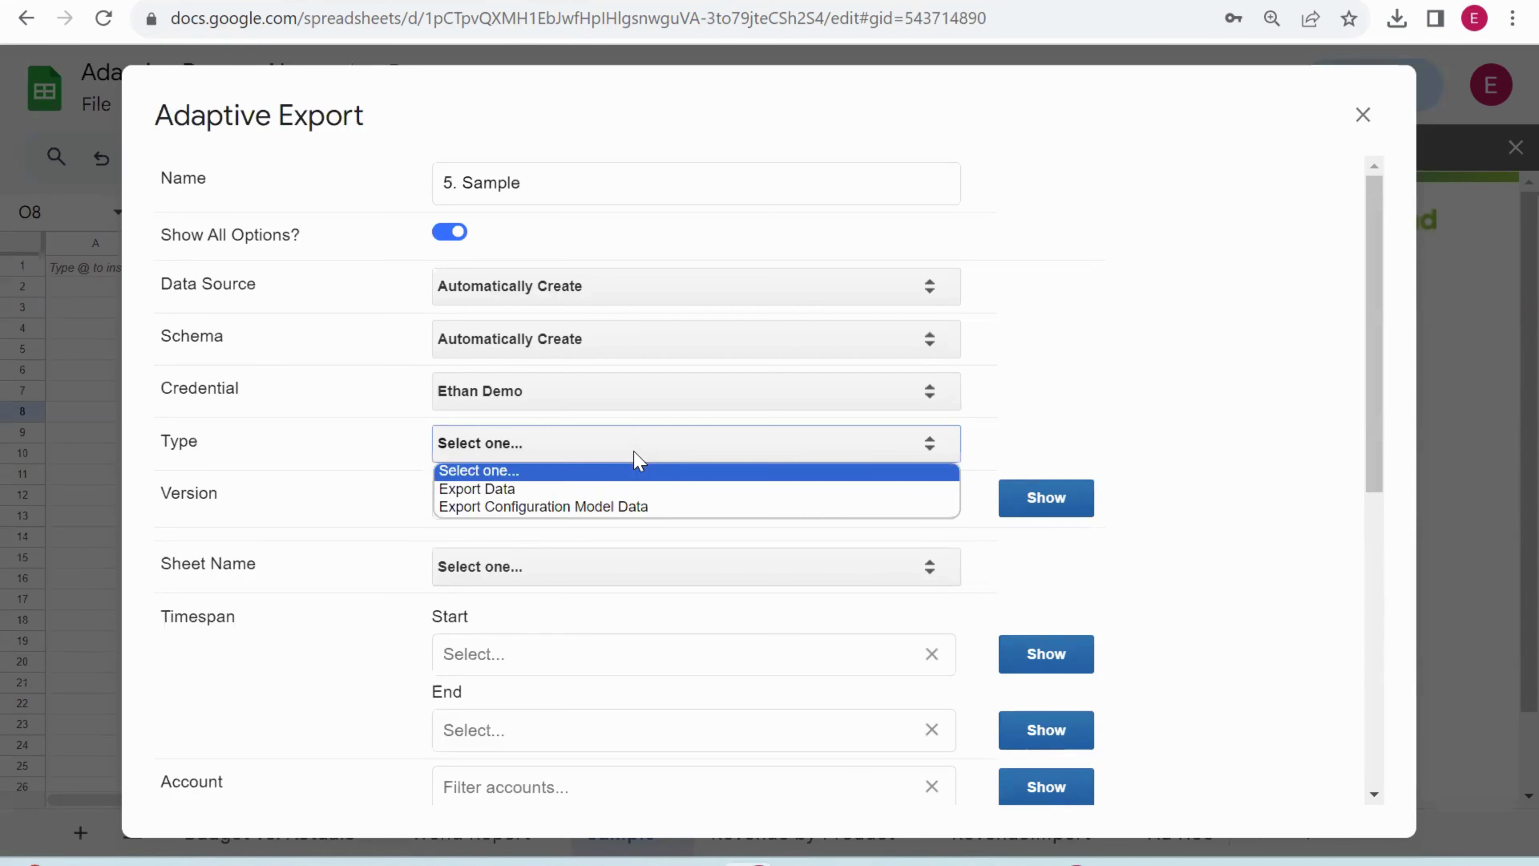
pyautogui.click(613, 490)
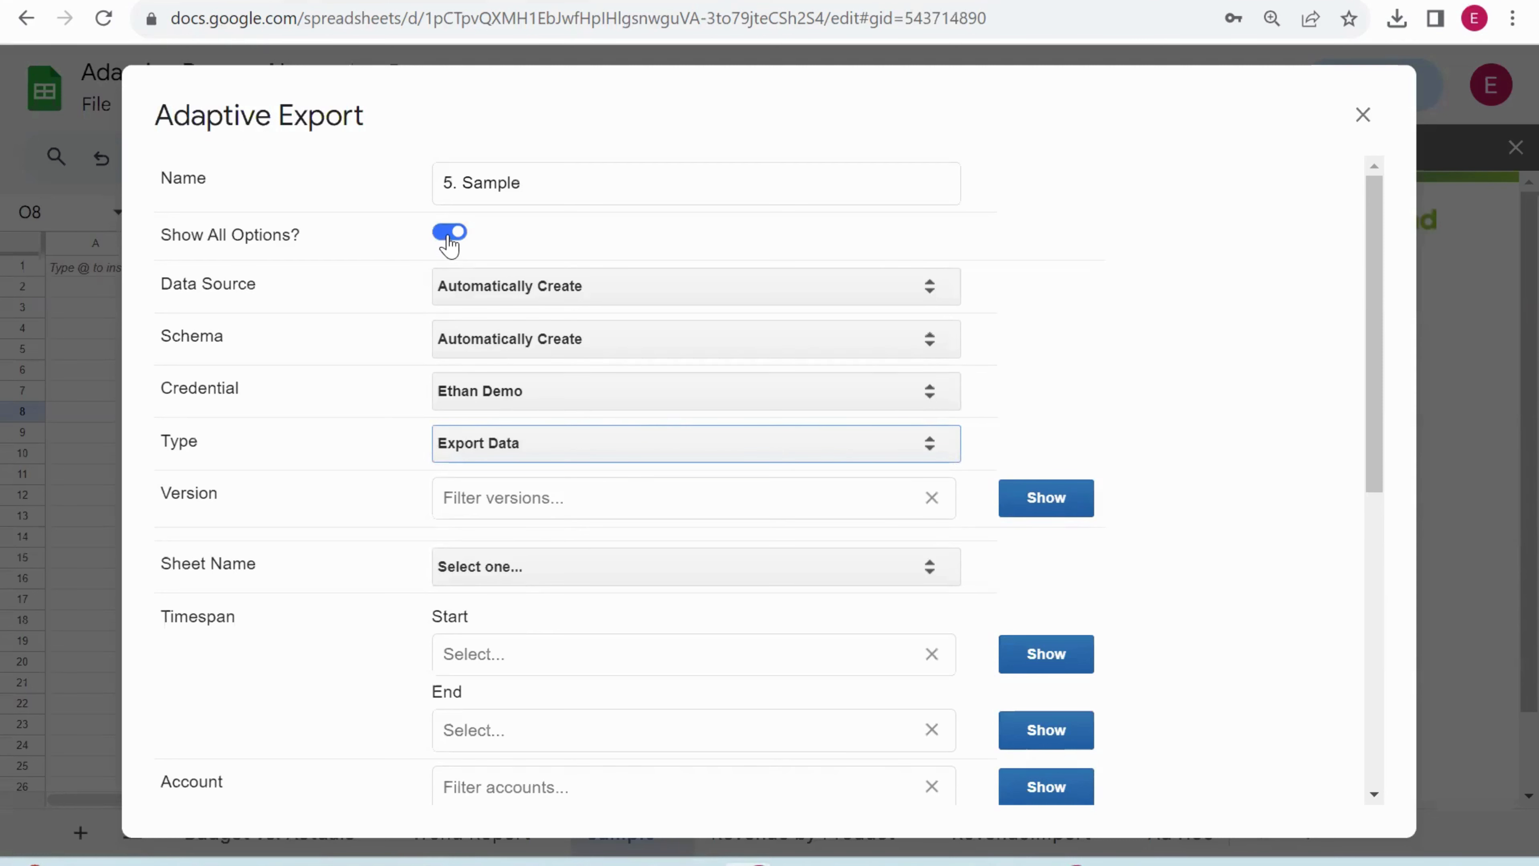
pyautogui.click(1038, 503)
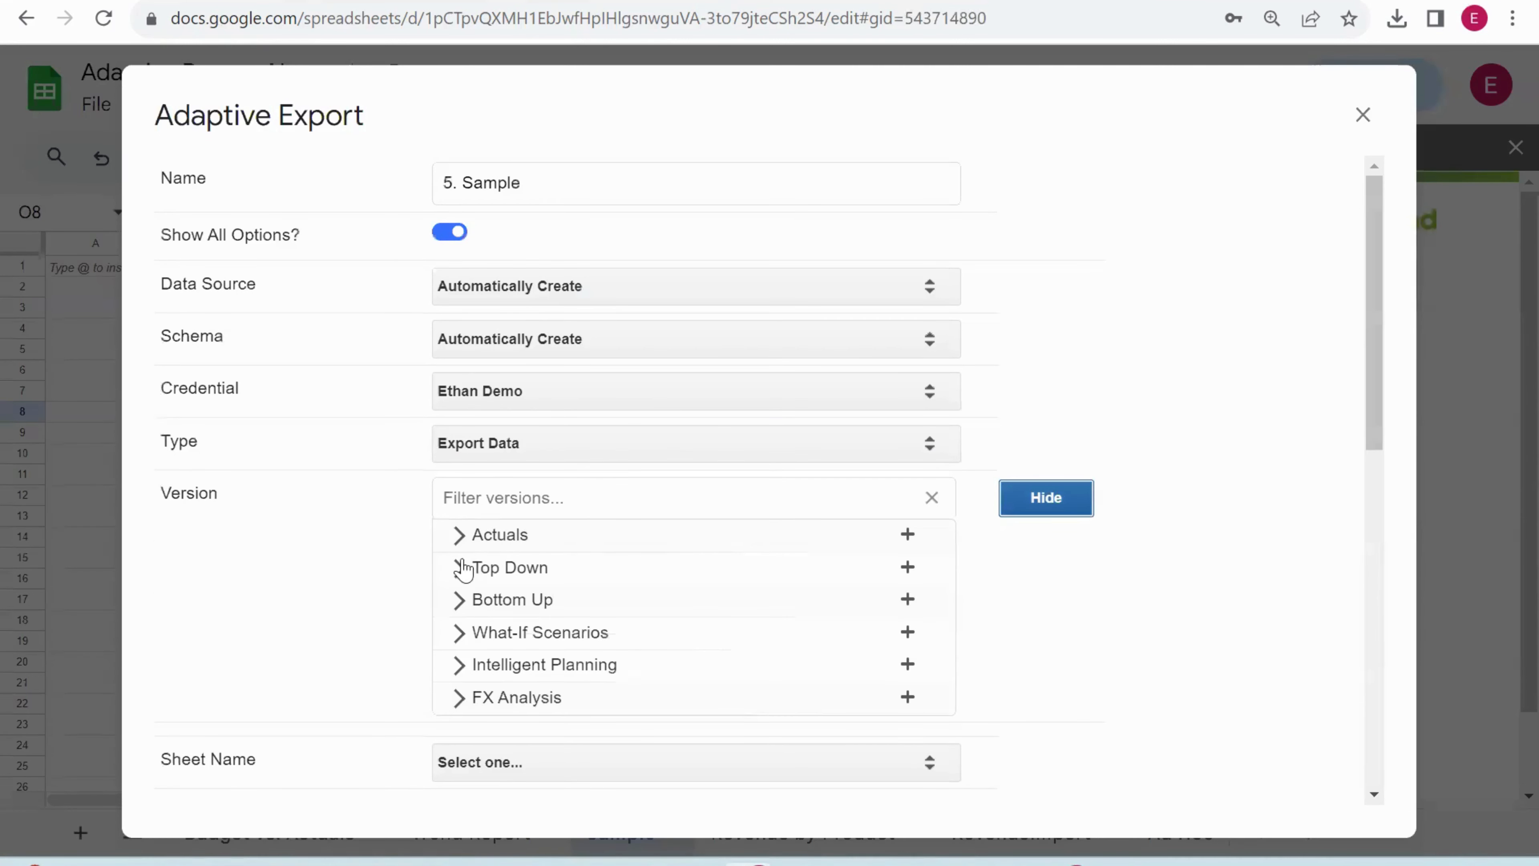
pyautogui.doubleClick(464, 599)
pyautogui.click(460, 599)
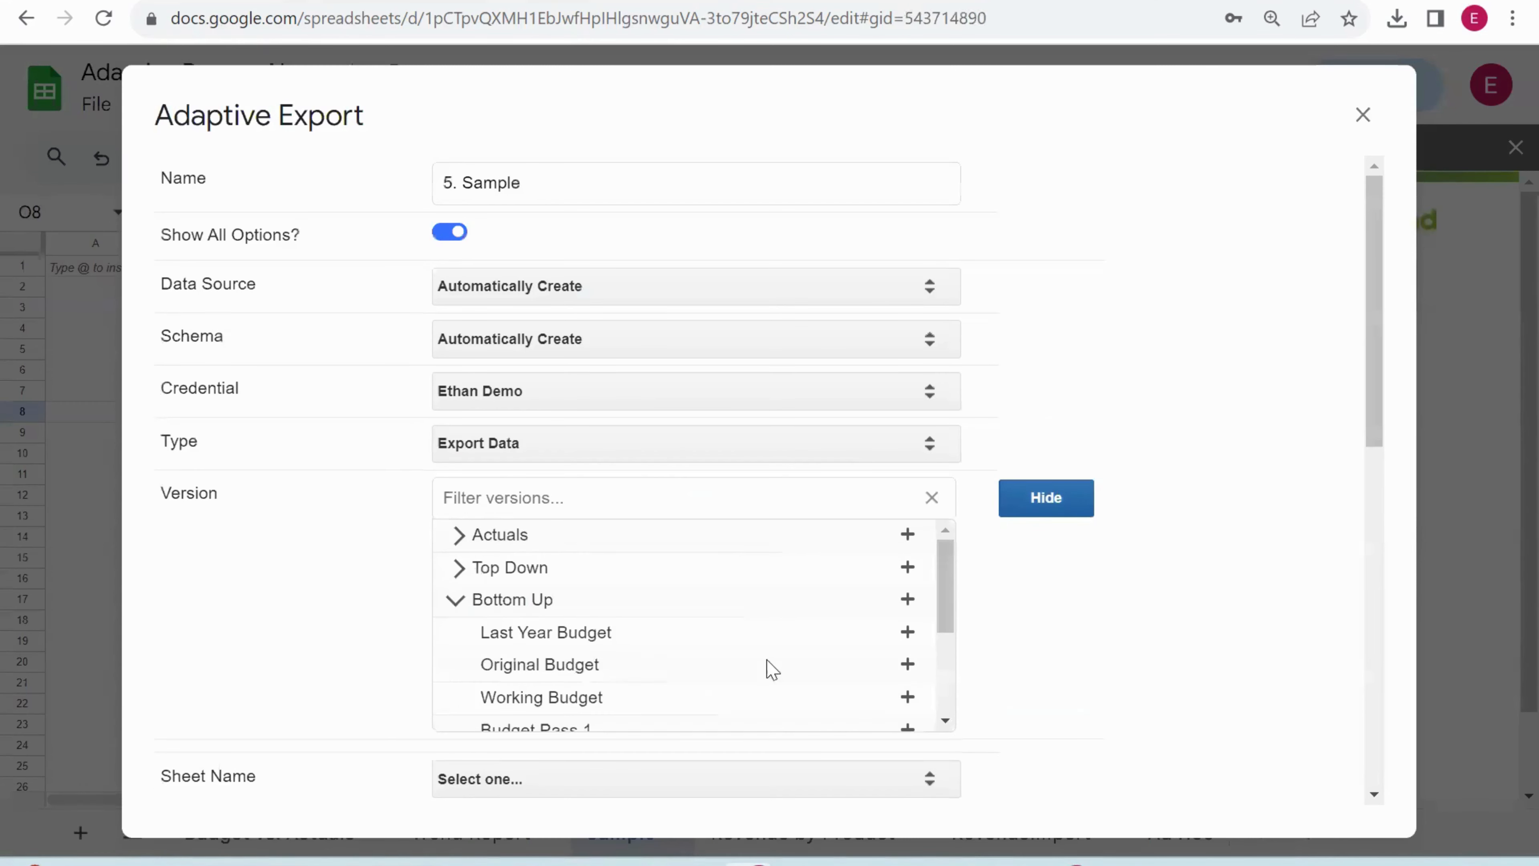
pyautogui.click(907, 698)
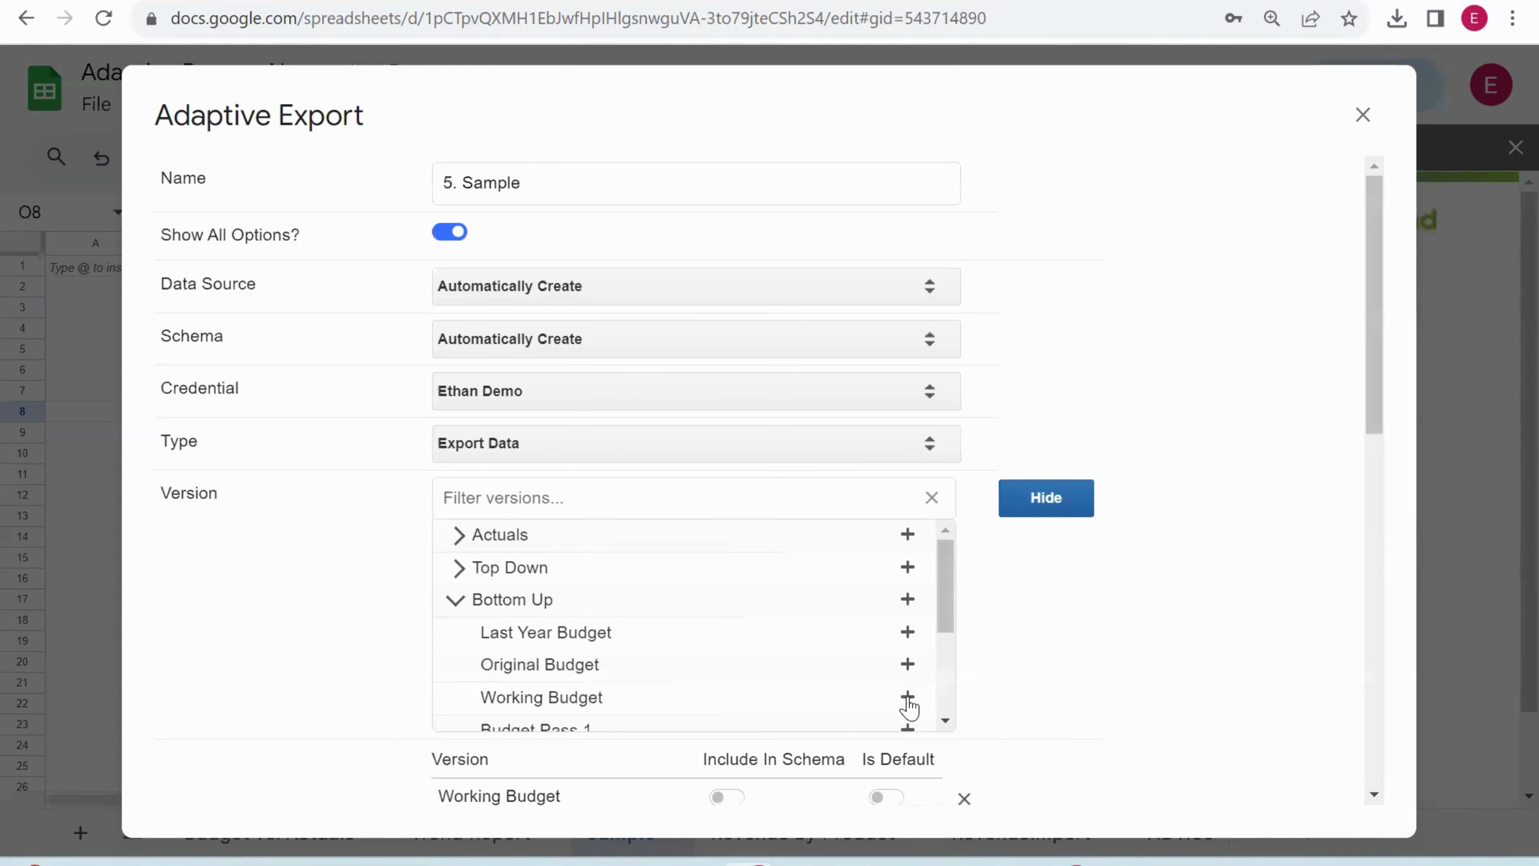
# Add the Actuals version and include both Working Budget and Actuals in the schema.
pyautogui.click(455, 602)
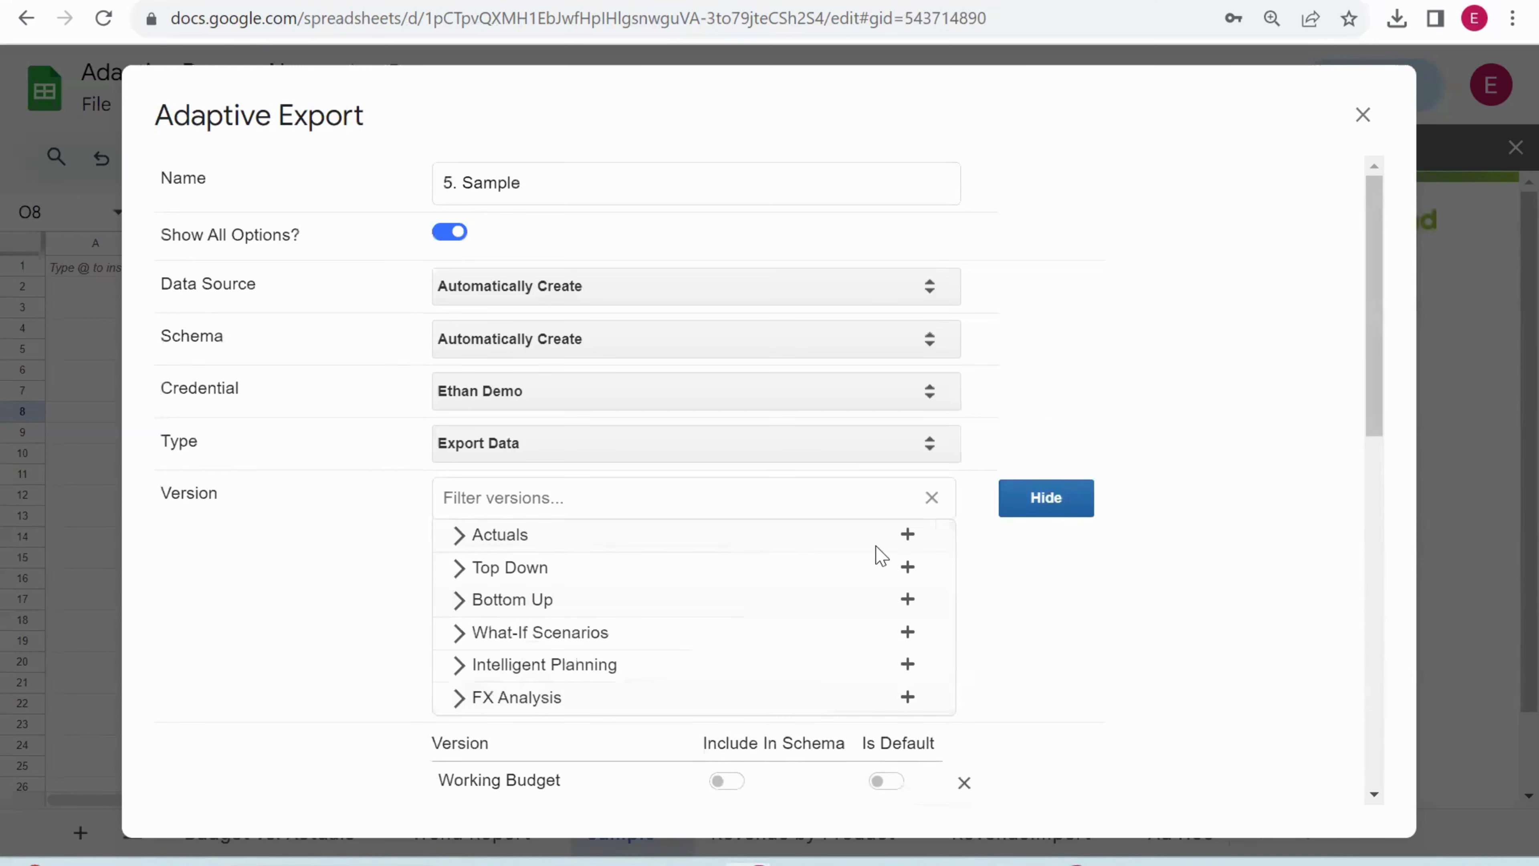
pyautogui.click(907, 535)
pyautogui.scroll(-3, 1366, 460)
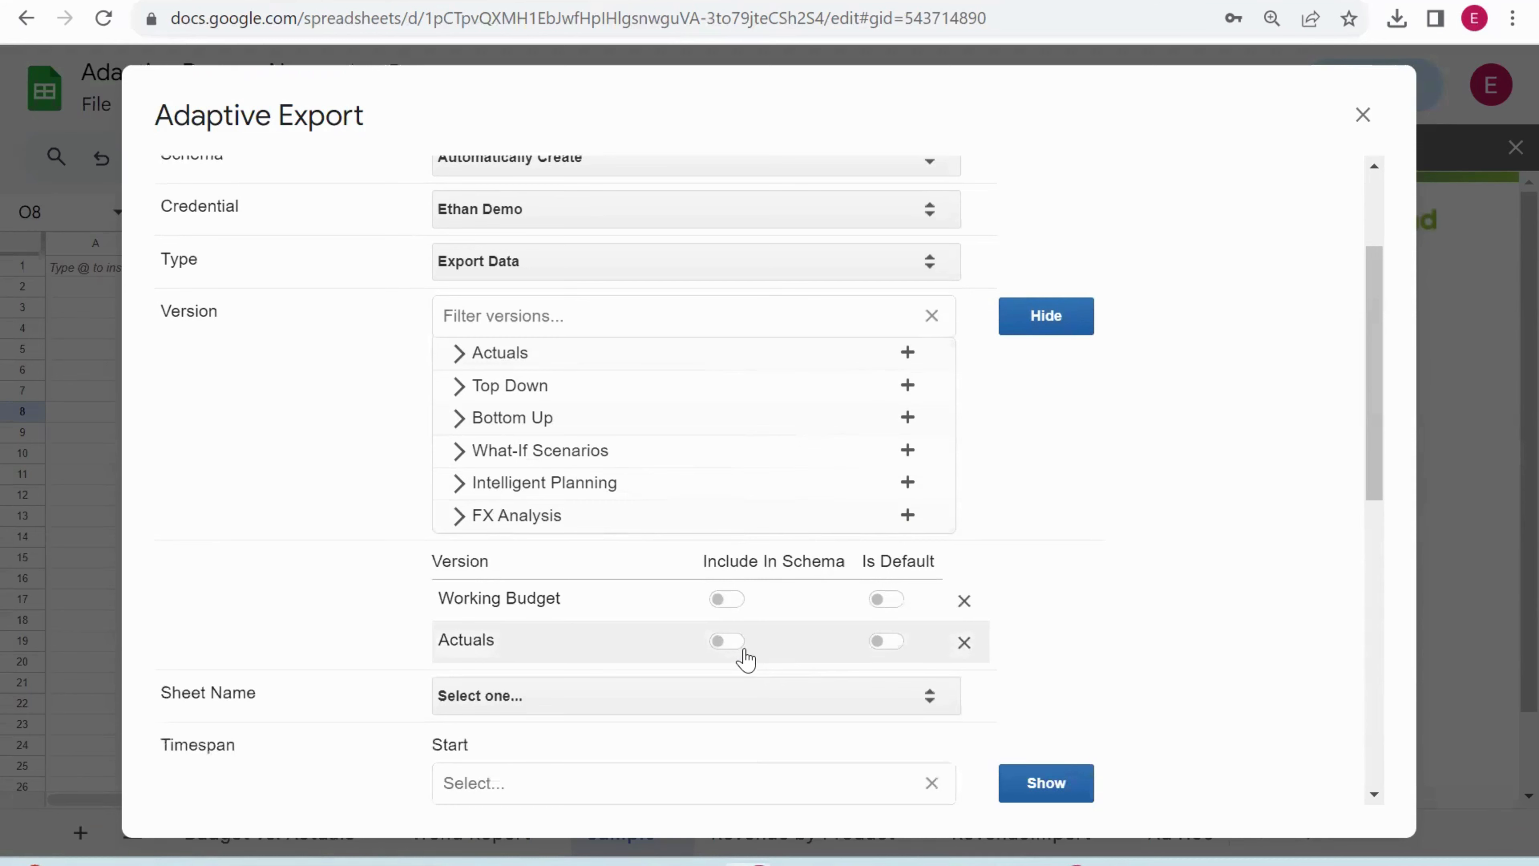
pyautogui.click(724, 600)
pyautogui.click(727, 641)
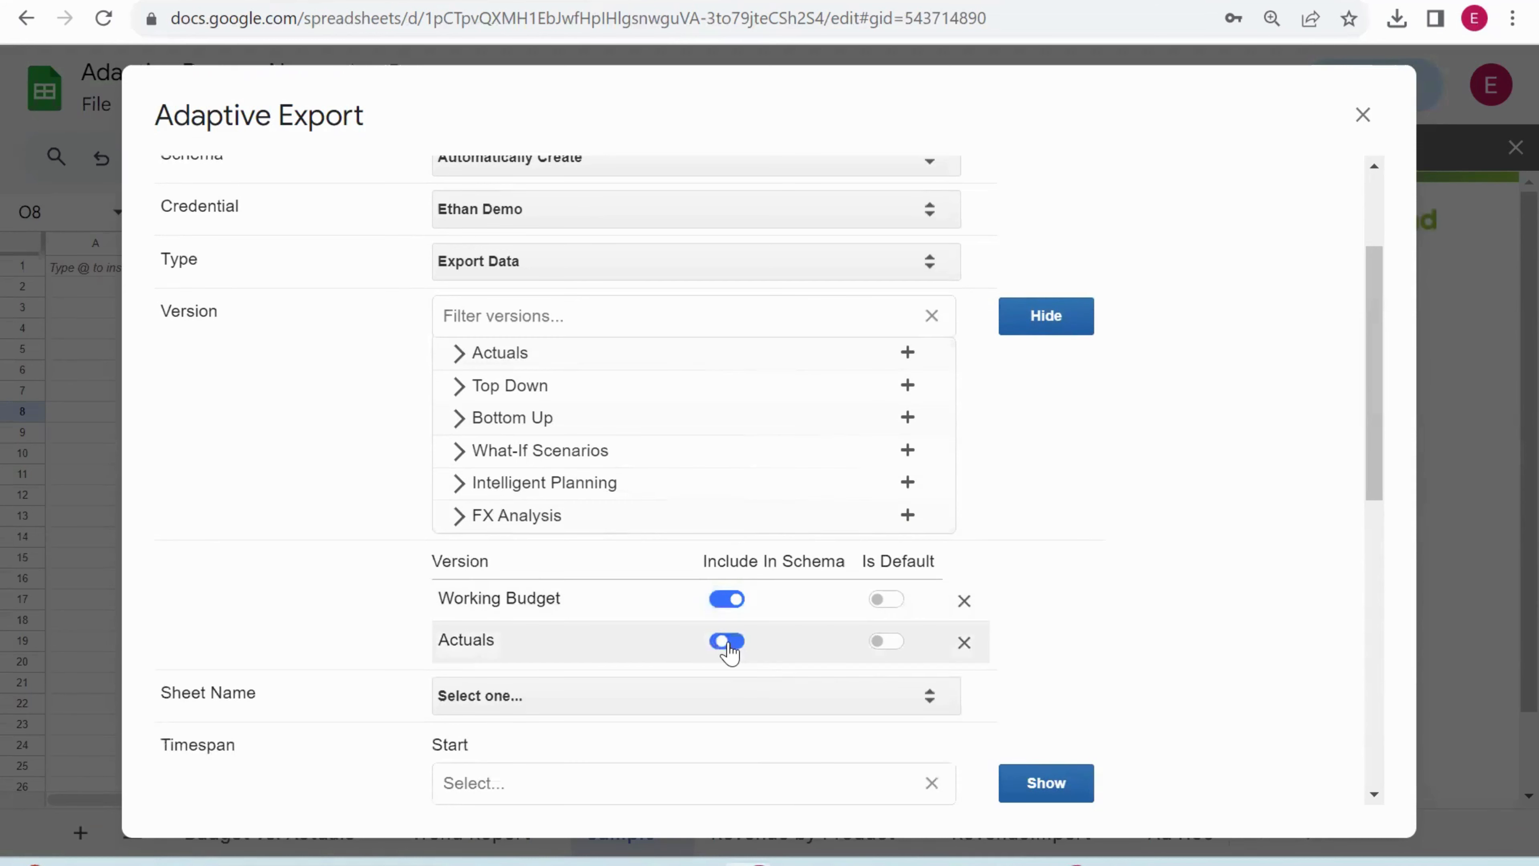
# Set the export's timespan start to Jan 2024, found under Q1 of FY 2024.
pyautogui.moveTo(1370, 478); pyautogui.dragTo(1362, 715)
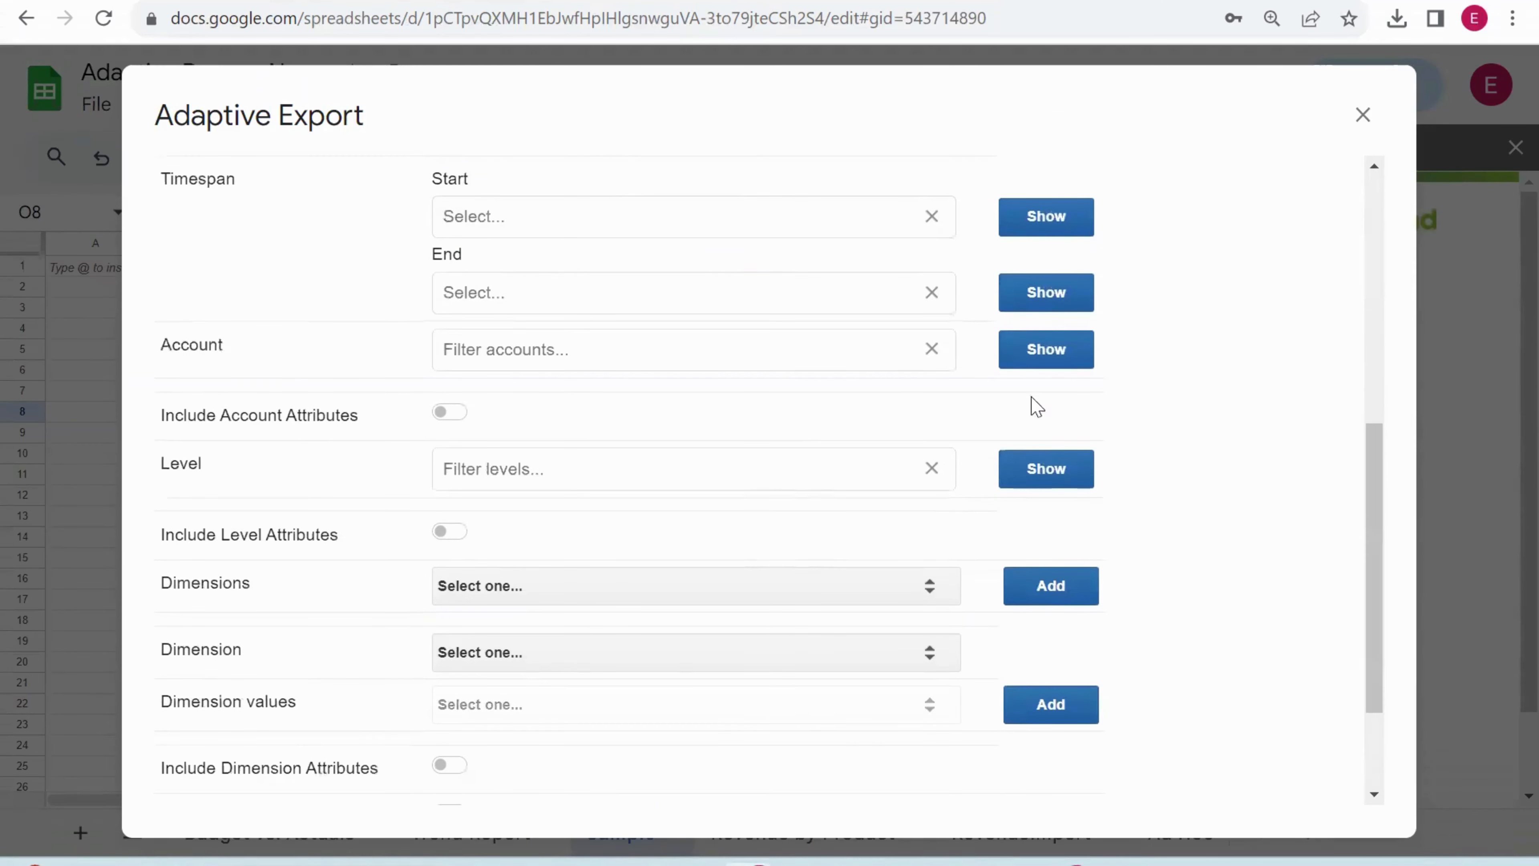
pyautogui.click(1040, 215)
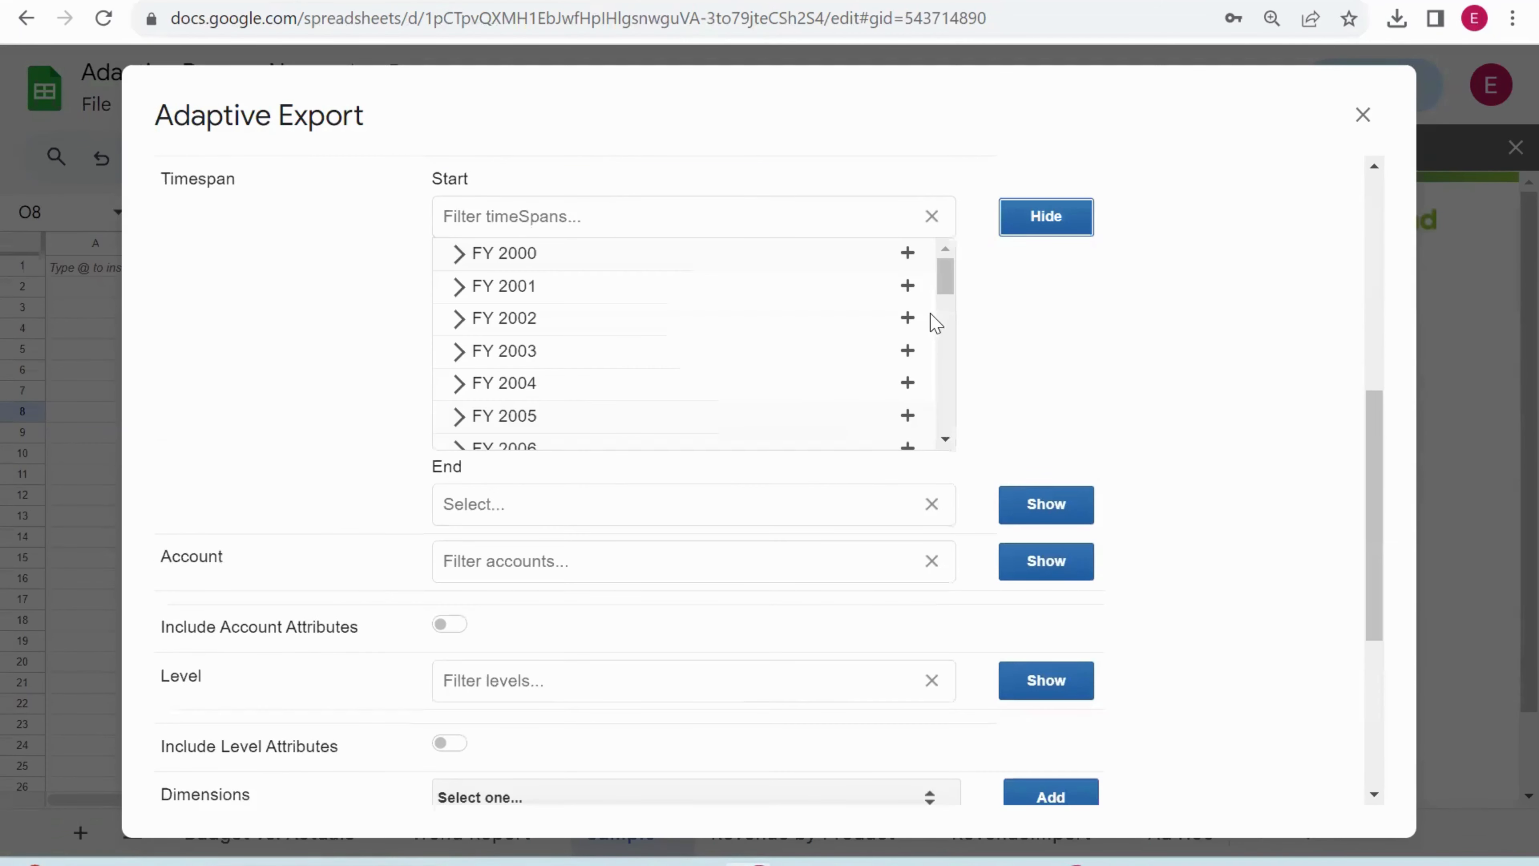
pyautogui.scroll(-9, 951, 418)
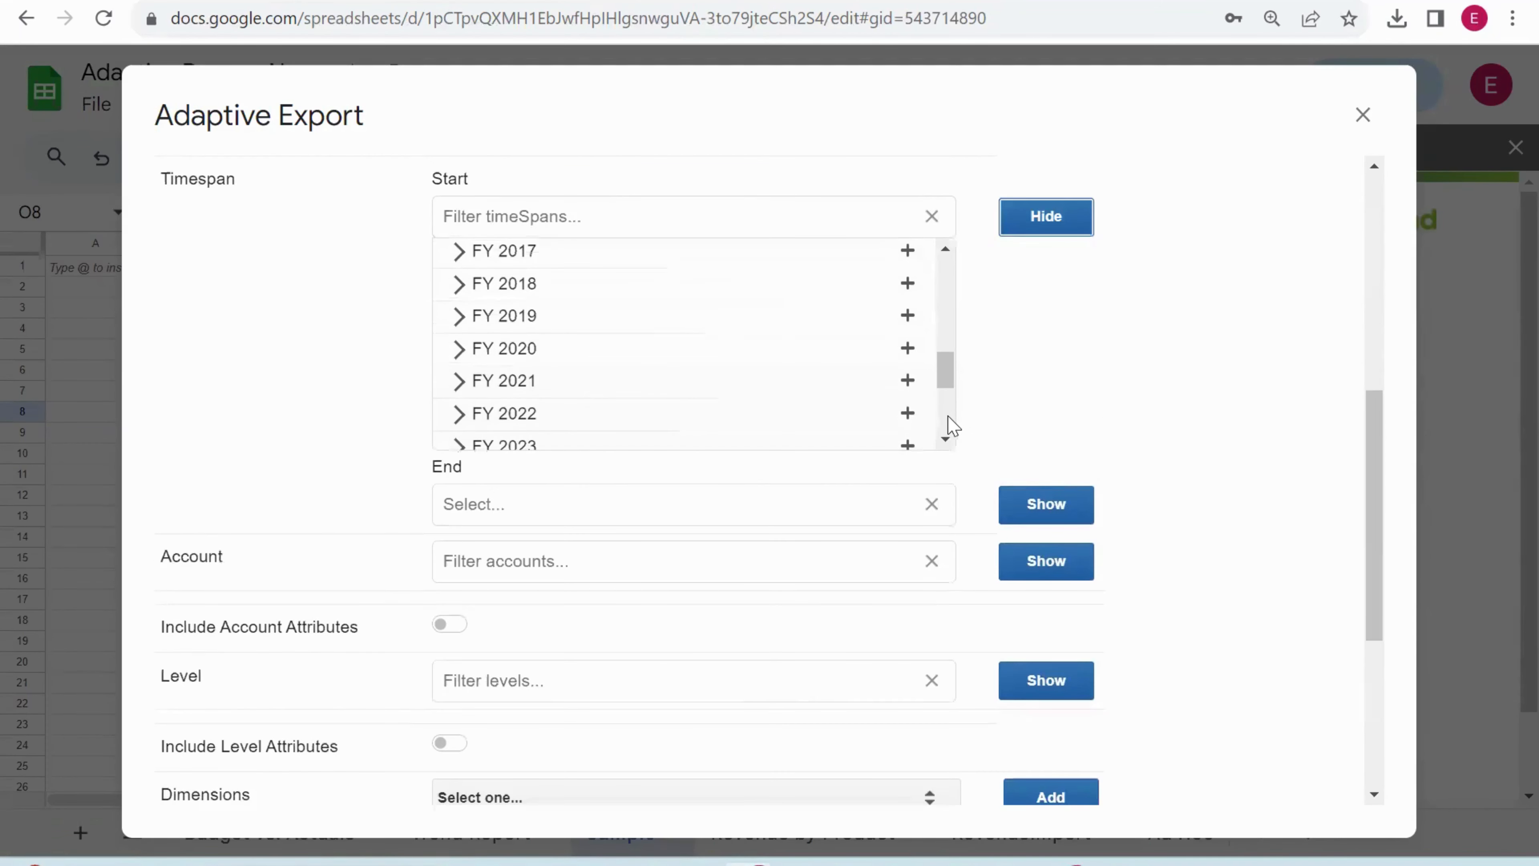
pyautogui.scroll(-3, 952, 426)
pyautogui.click(460, 296)
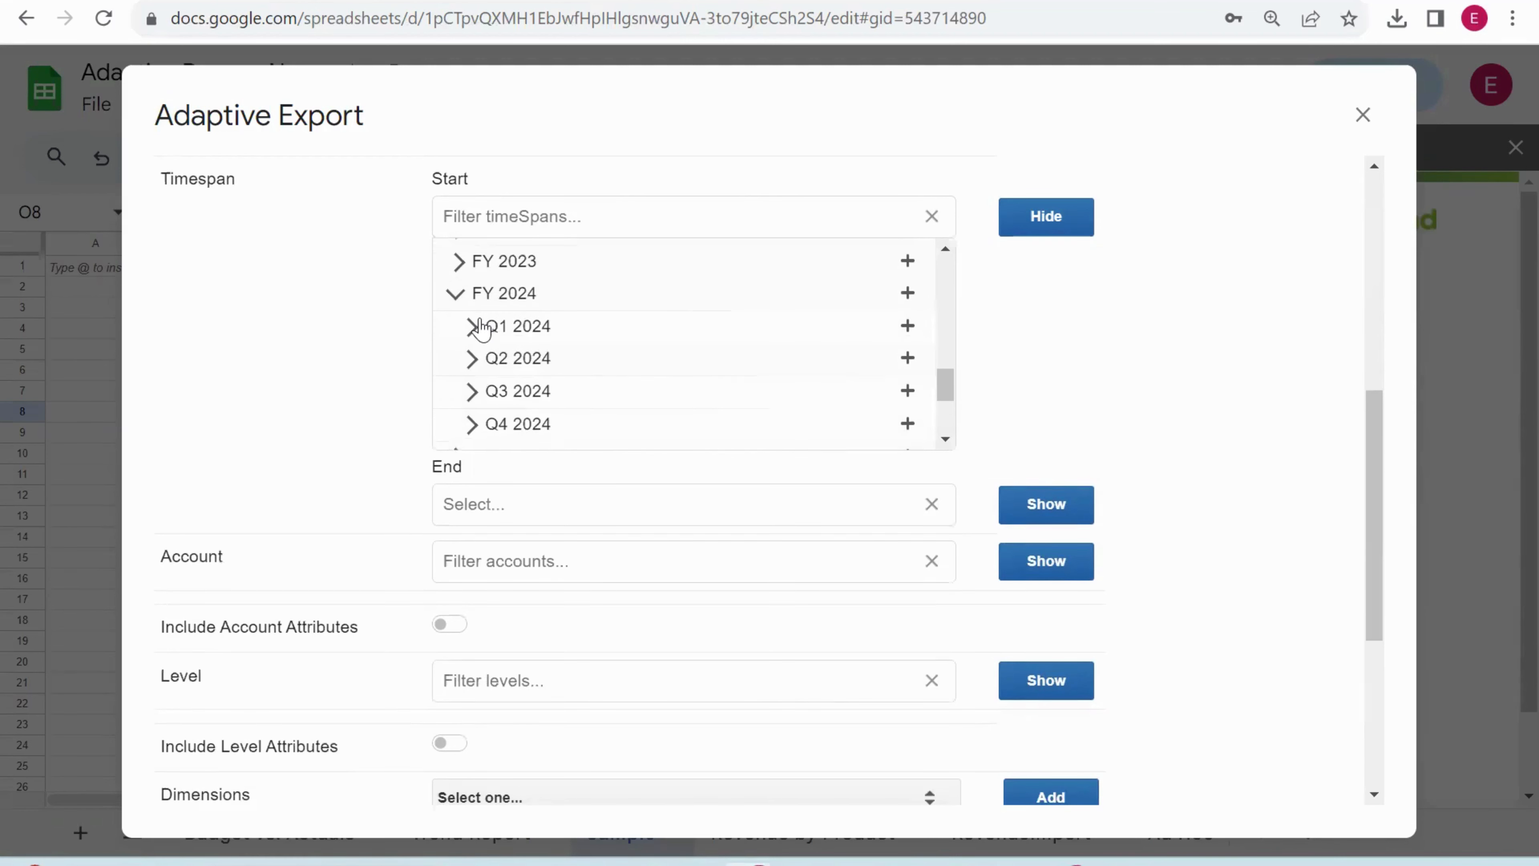
pyautogui.click(473, 328)
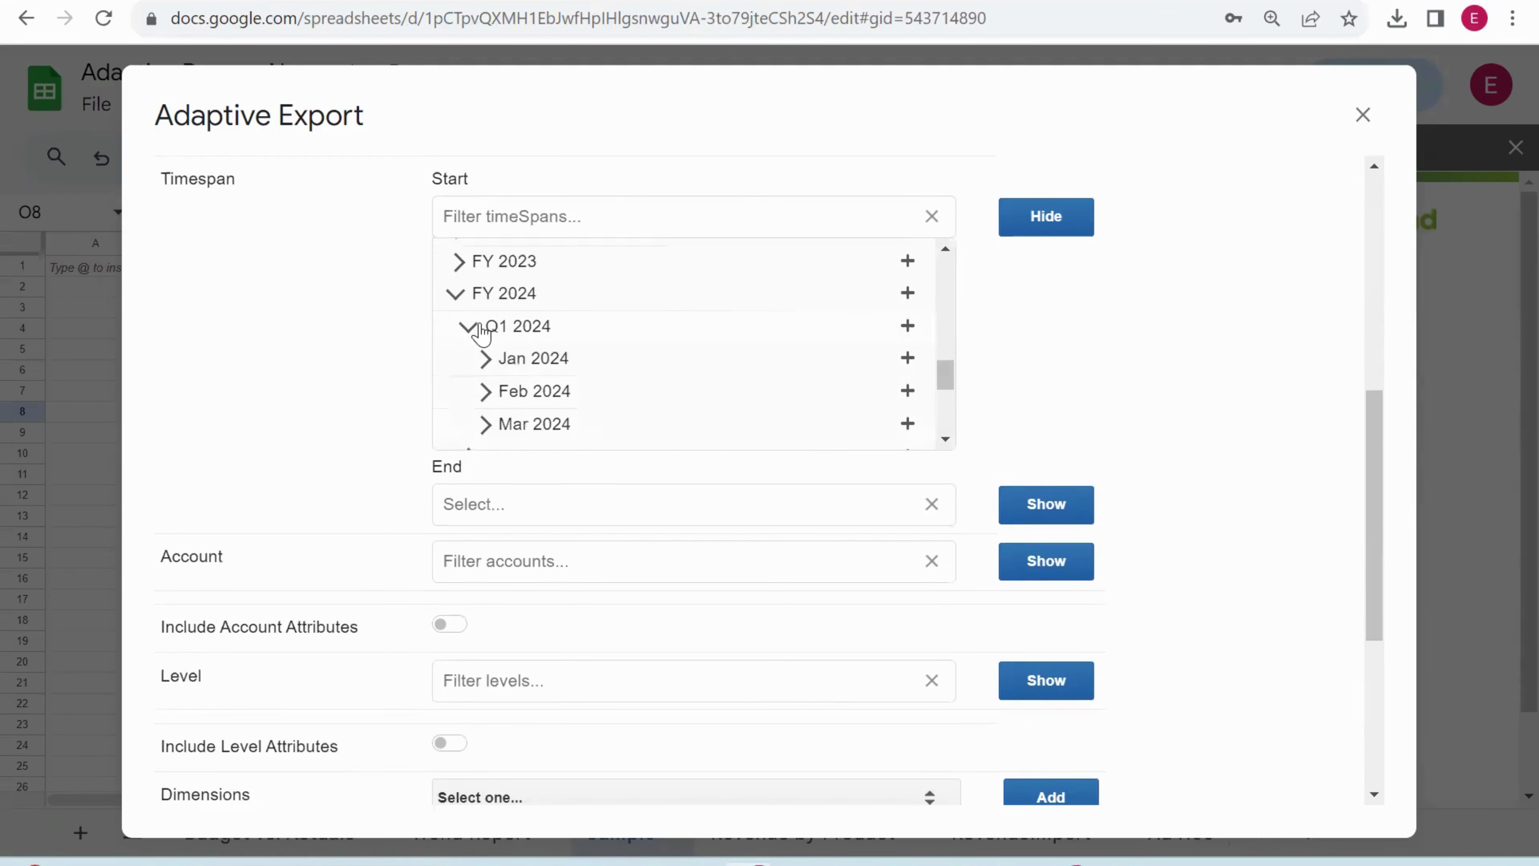
pyautogui.click(916, 366)
# Set the export's timespan end to Dec 2024, found under Q4 of FY 2024.
pyautogui.click(1078, 292)
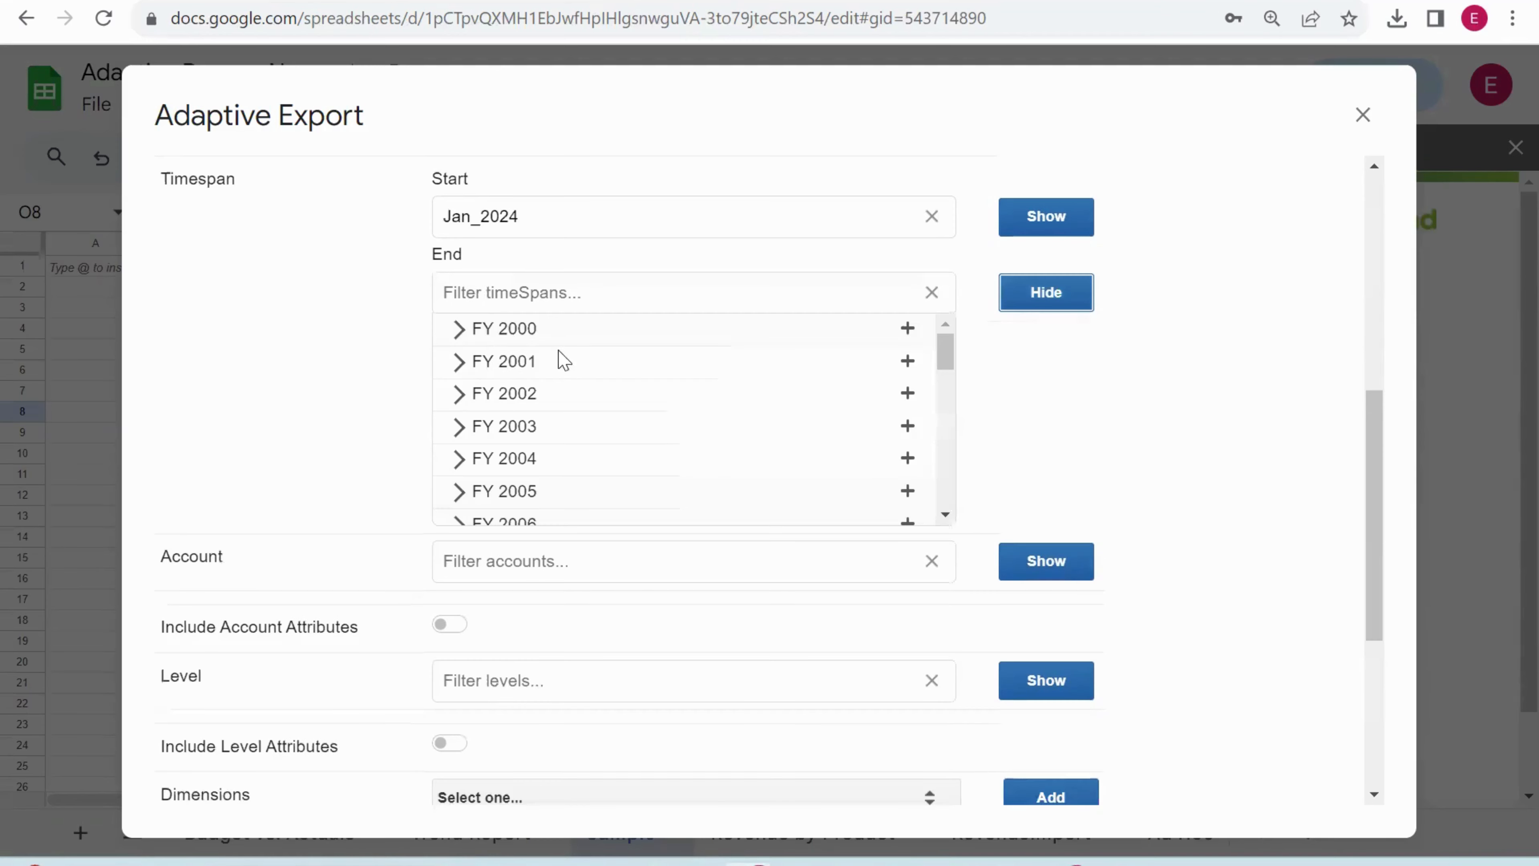
pyautogui.scroll(-6, 948, 508)
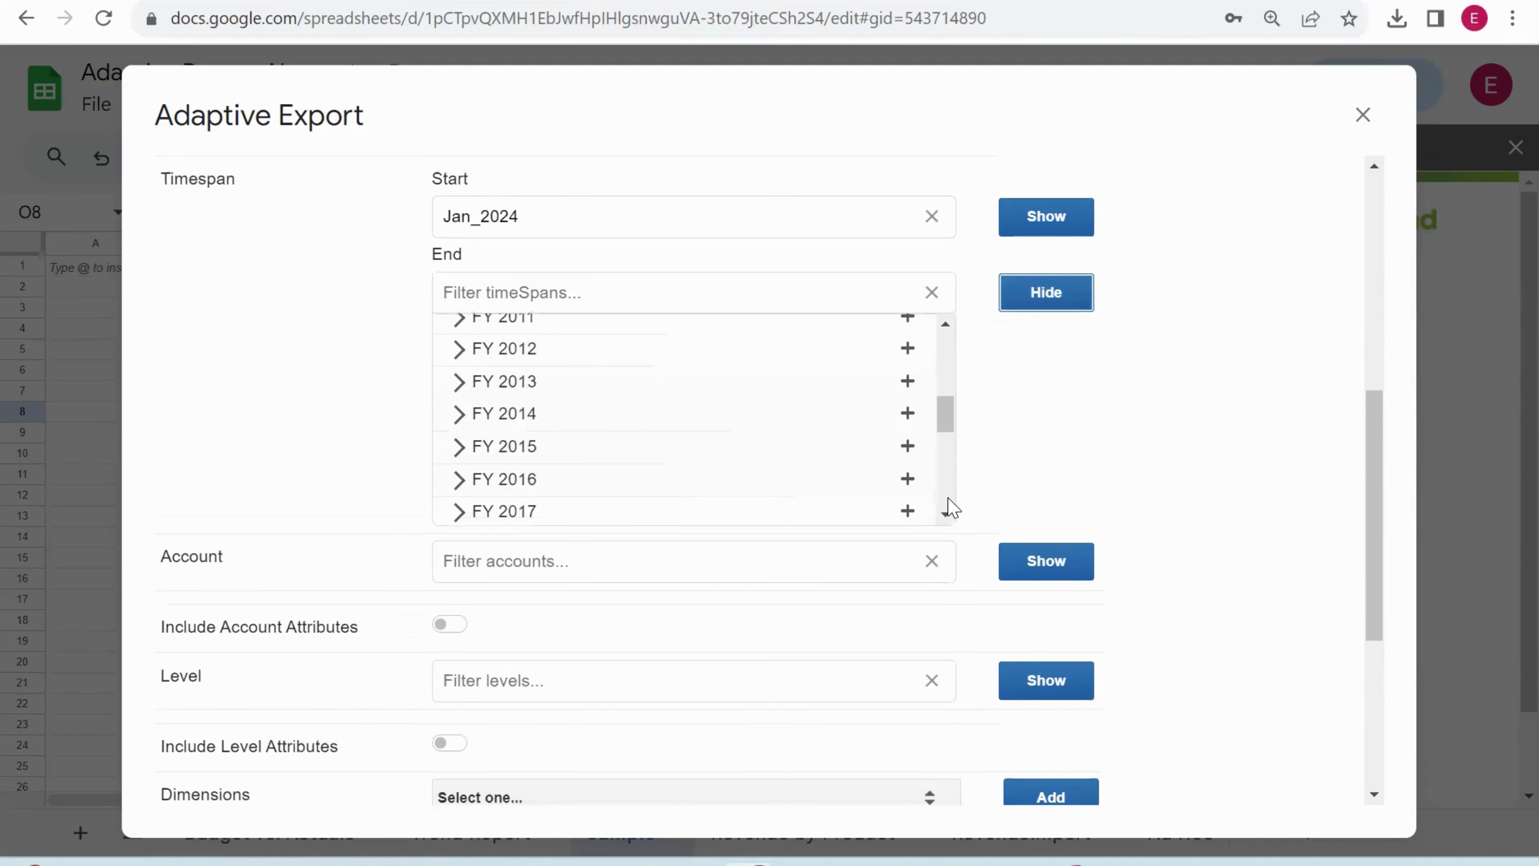
pyautogui.scroll(-3, 948, 508)
pyautogui.click(947, 515)
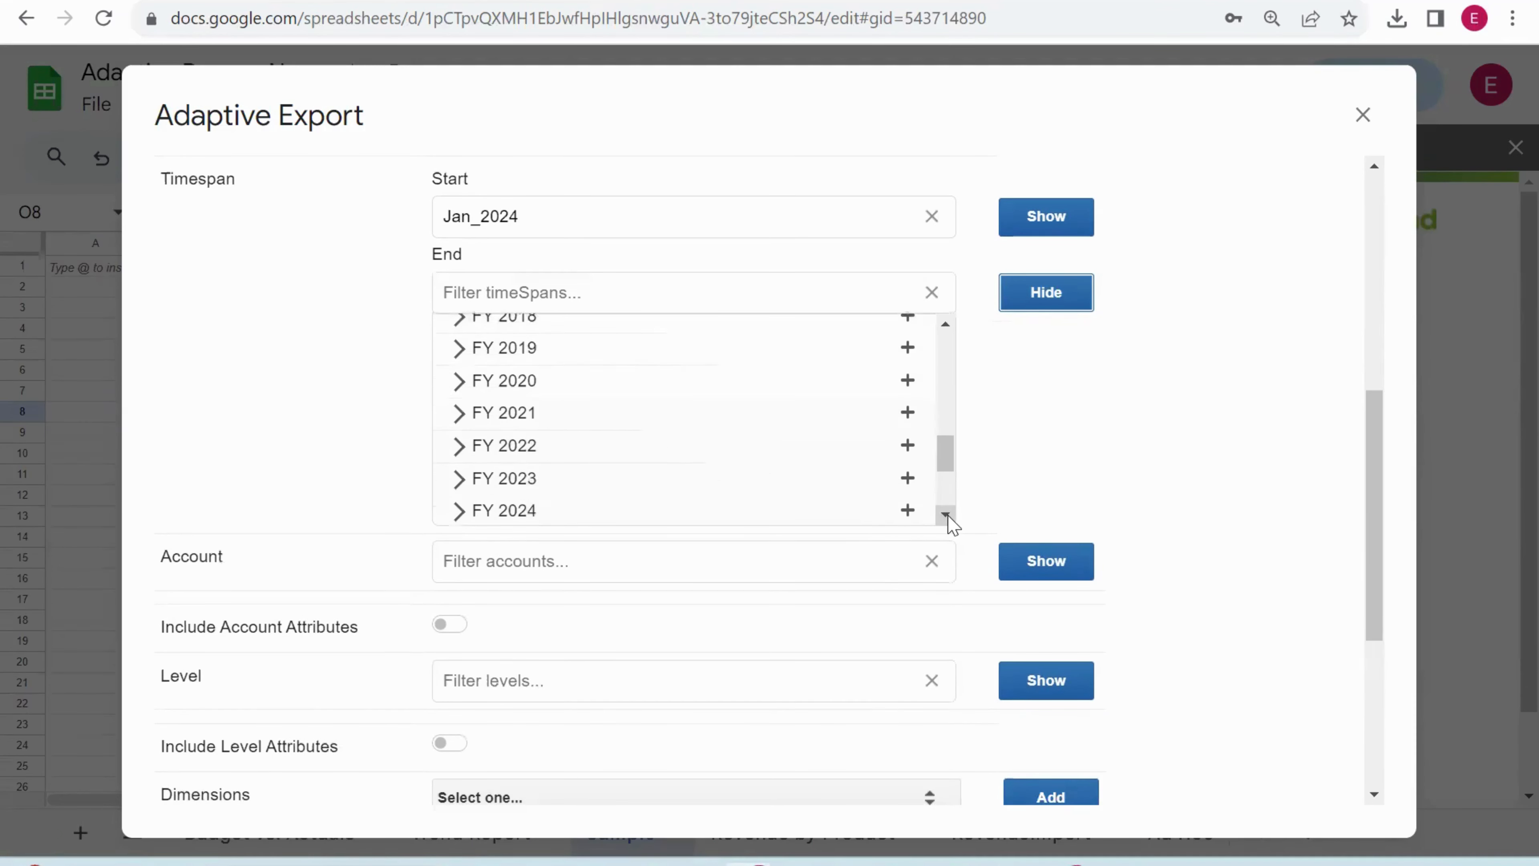
pyautogui.scroll(-1, 951, 525)
pyautogui.click(457, 456)
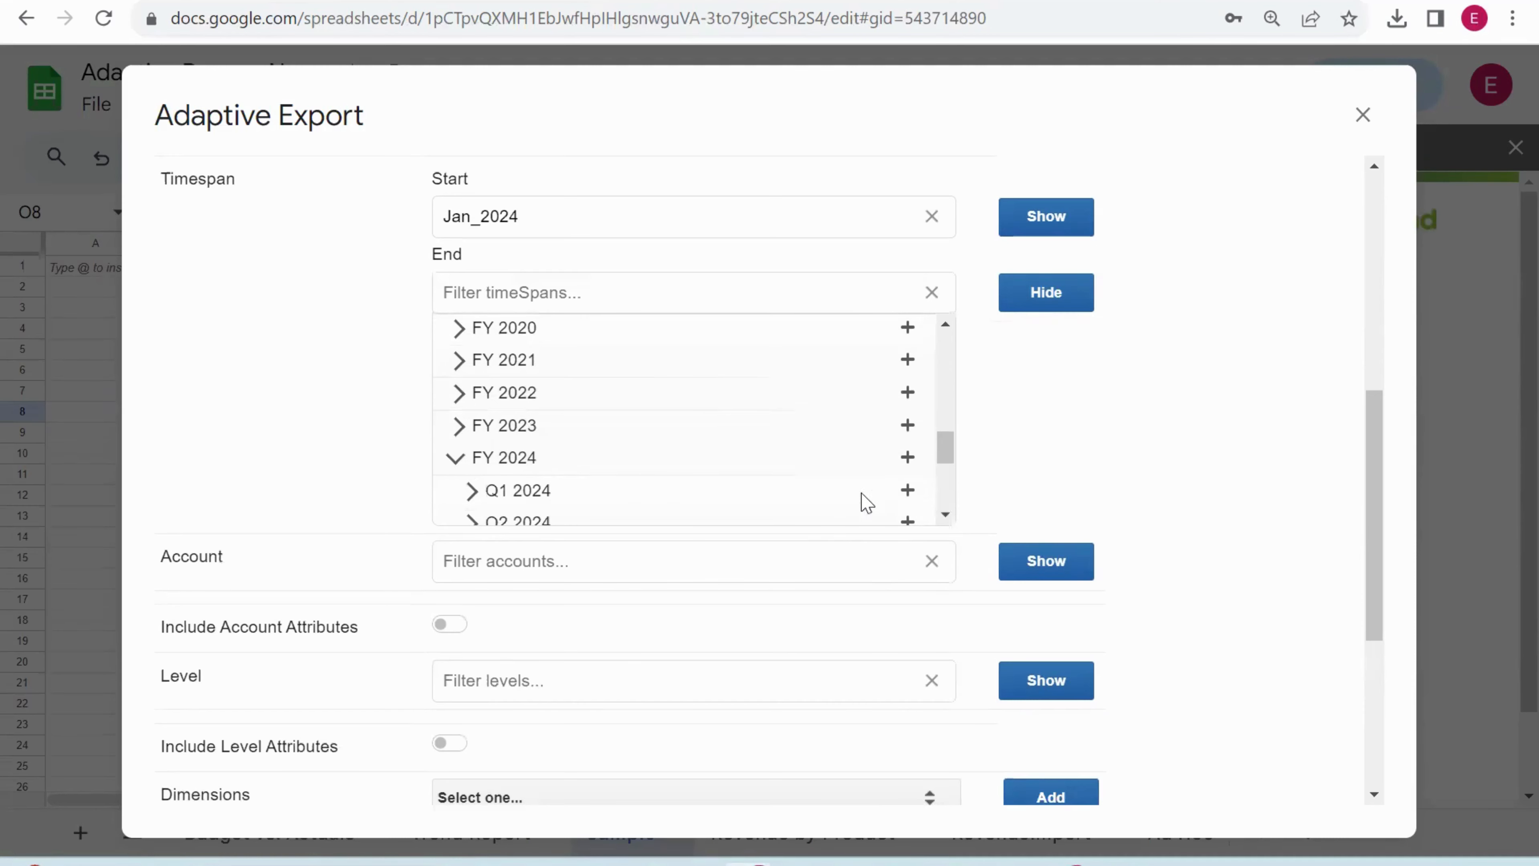
pyautogui.scroll(-3, 945, 514)
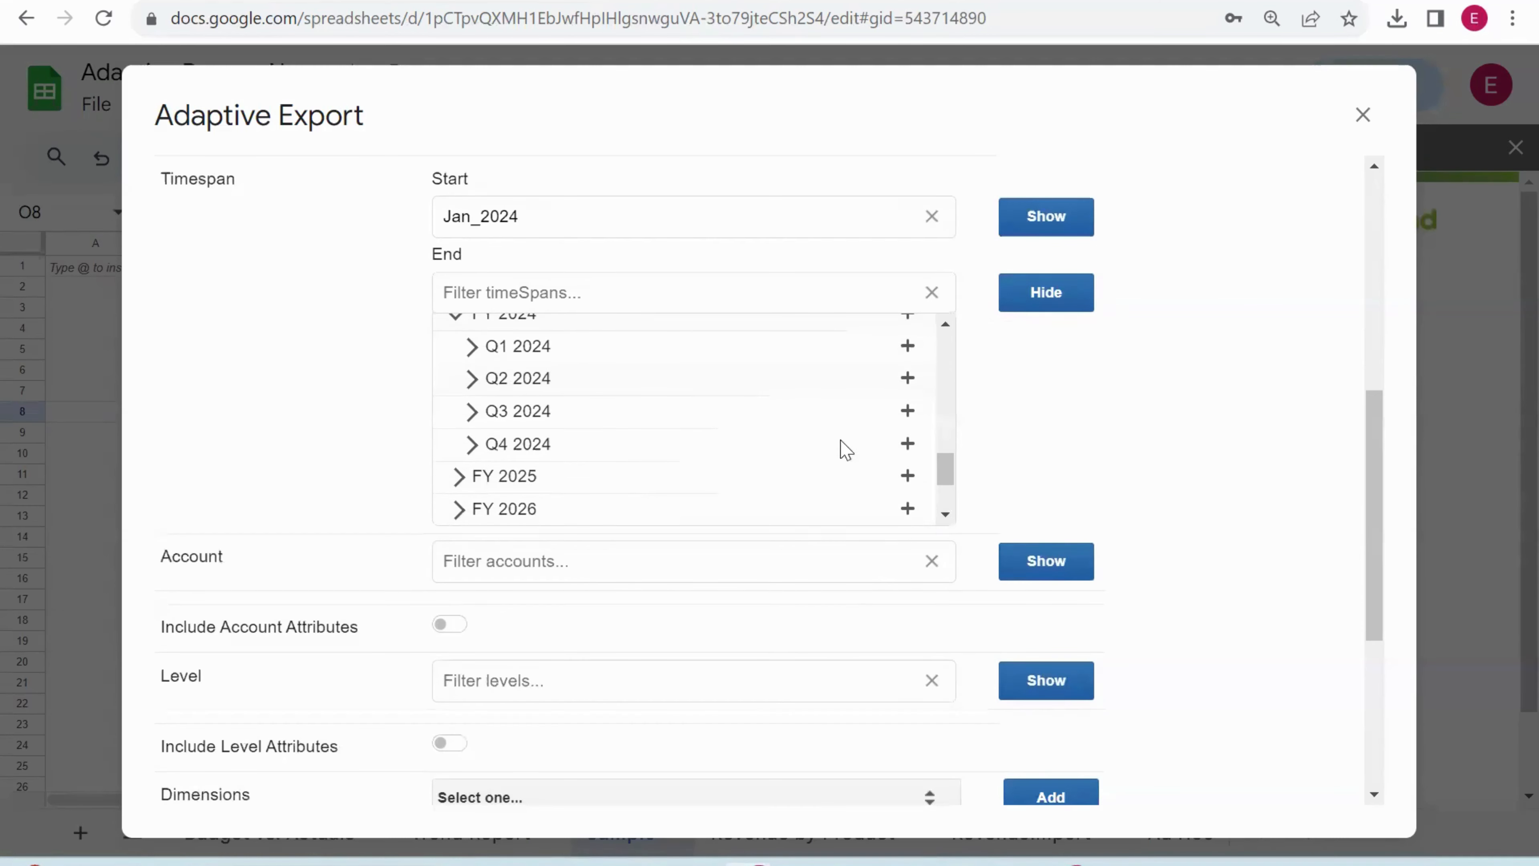
pyautogui.click(470, 448)
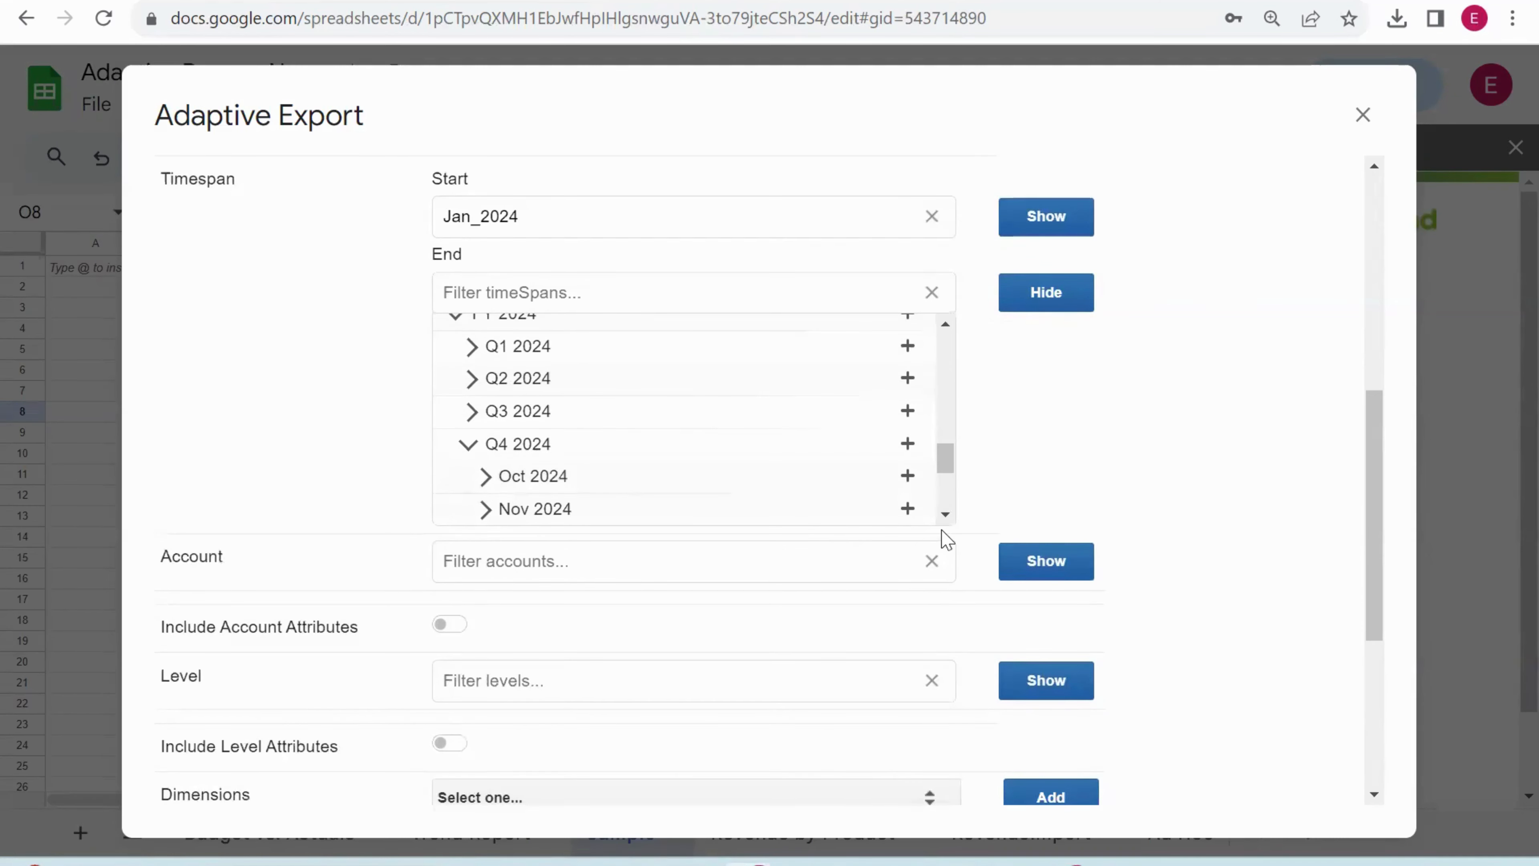
pyautogui.click(945, 514)
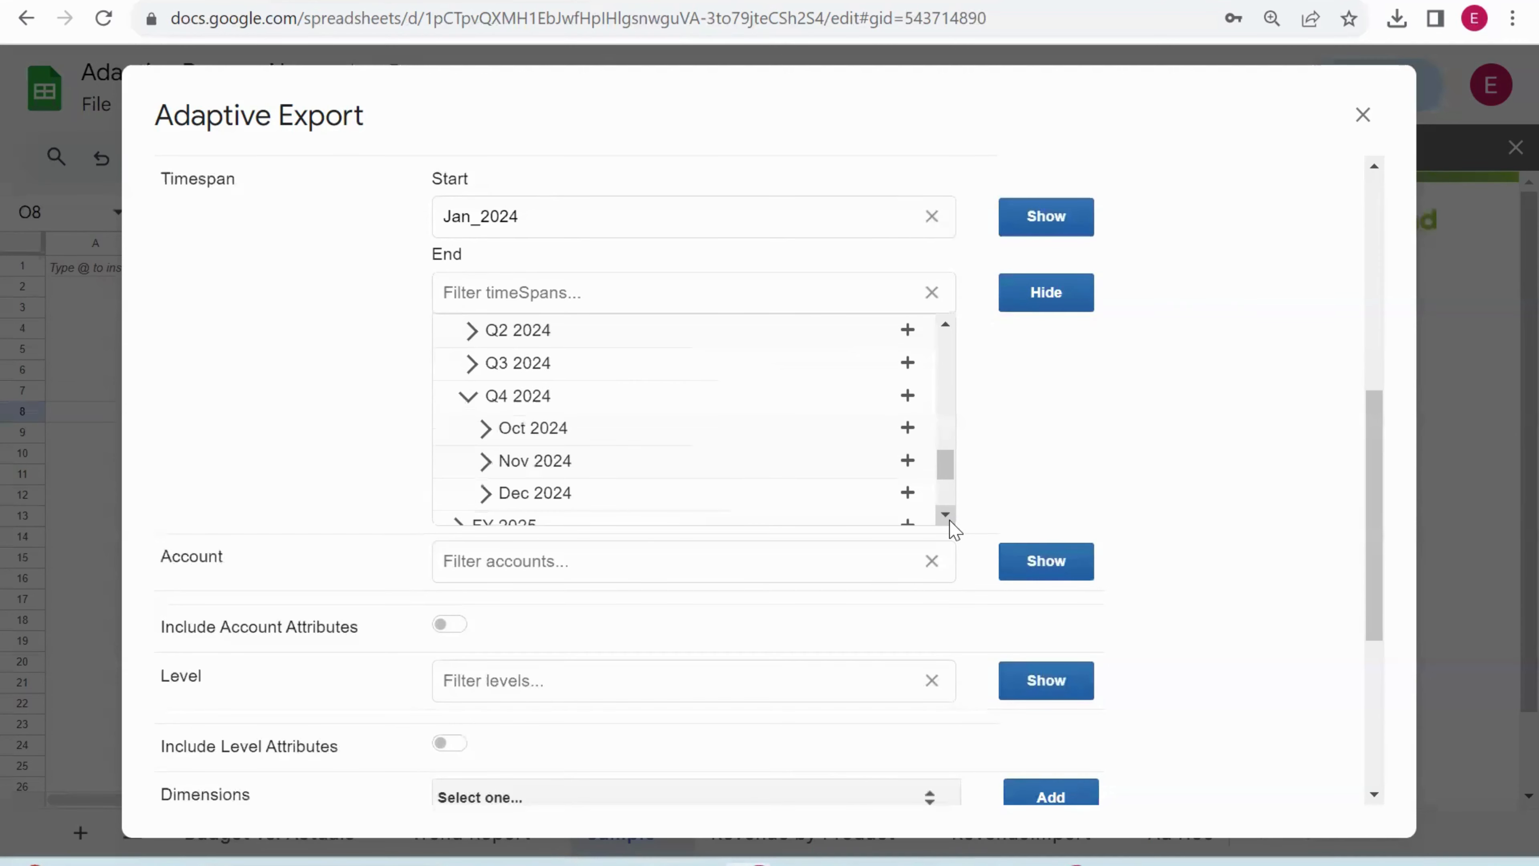
pyautogui.click(907, 495)
# Add the GL account 4000 Revenue to the export and include its descendants.
pyautogui.click(693, 352)
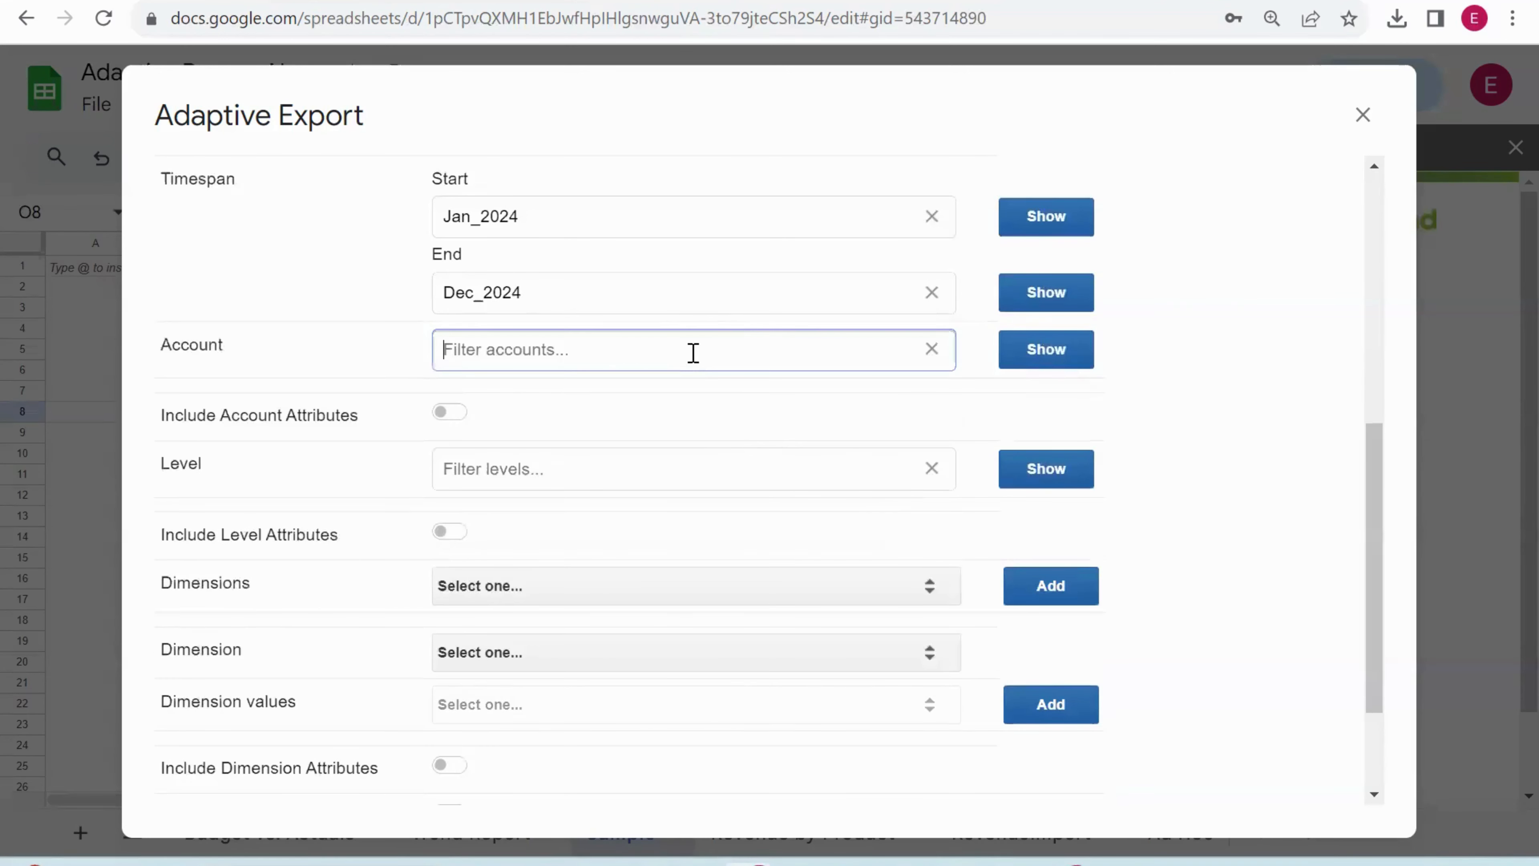
pyautogui.click(1039, 363)
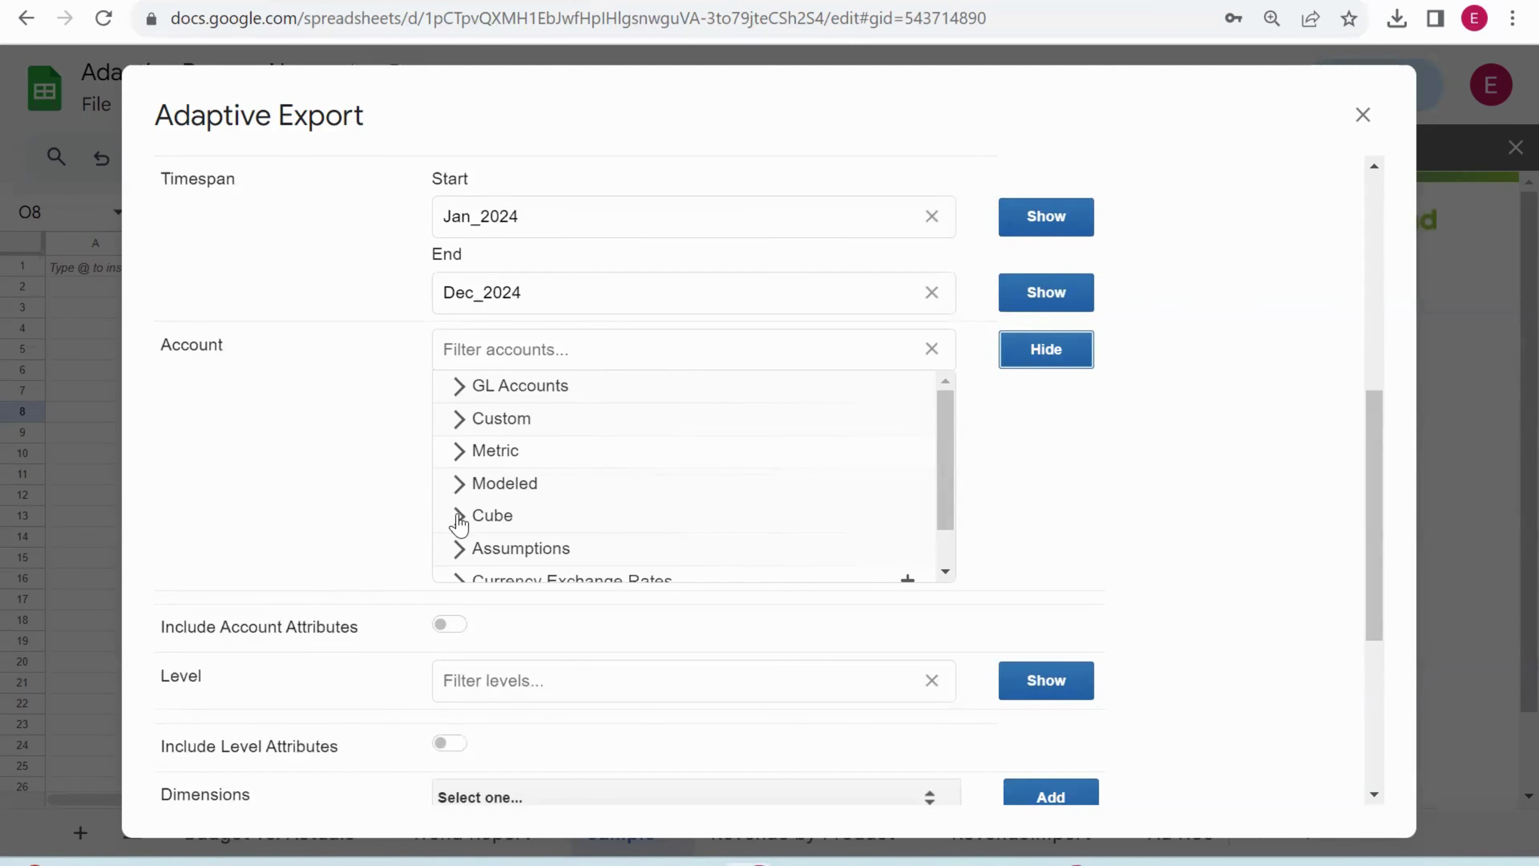
pyautogui.click(458, 386)
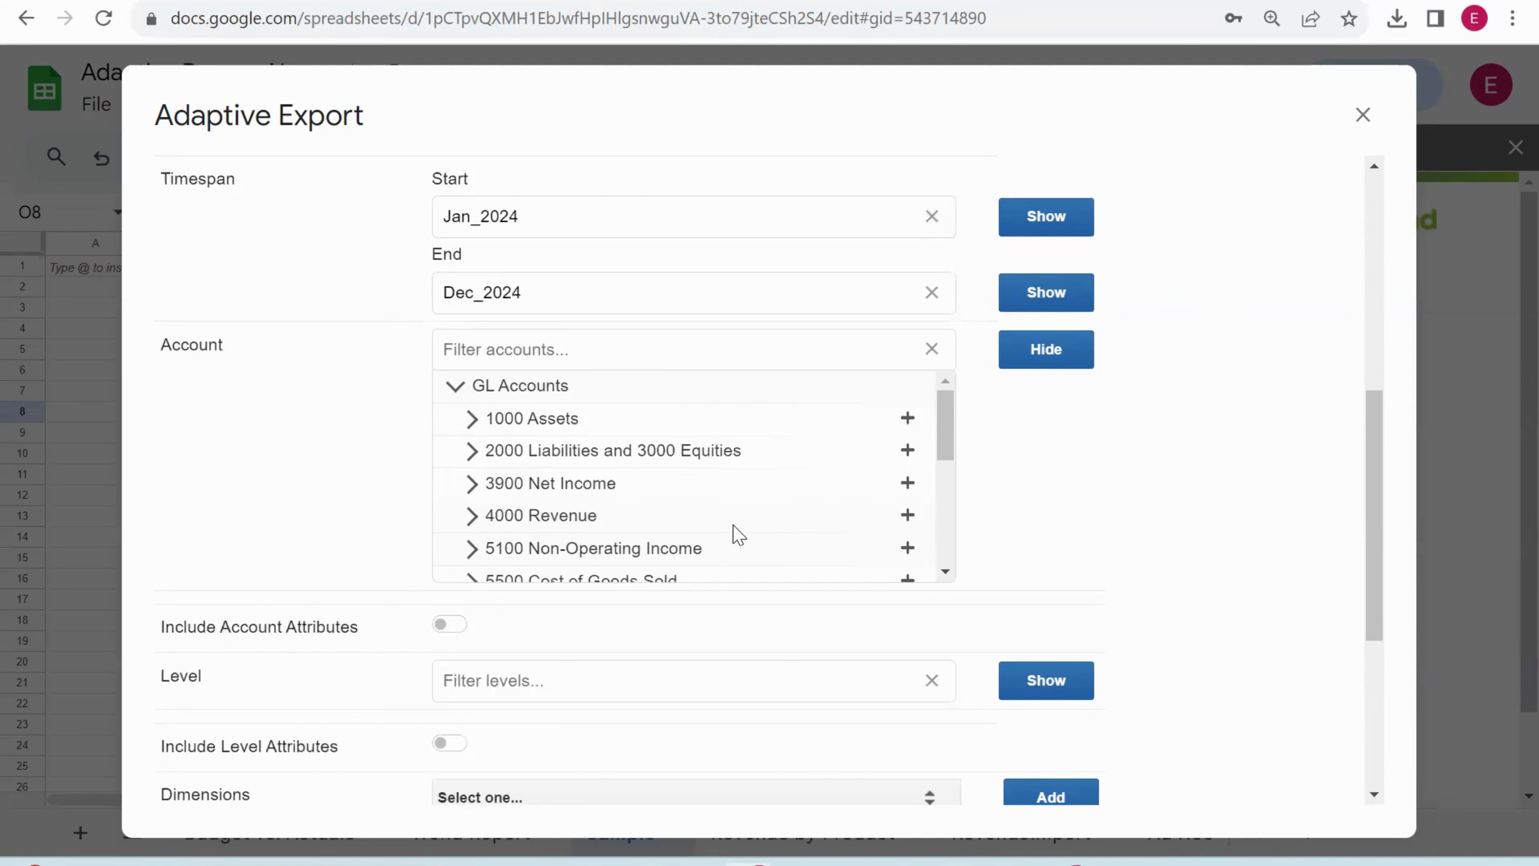
pyautogui.click(907, 515)
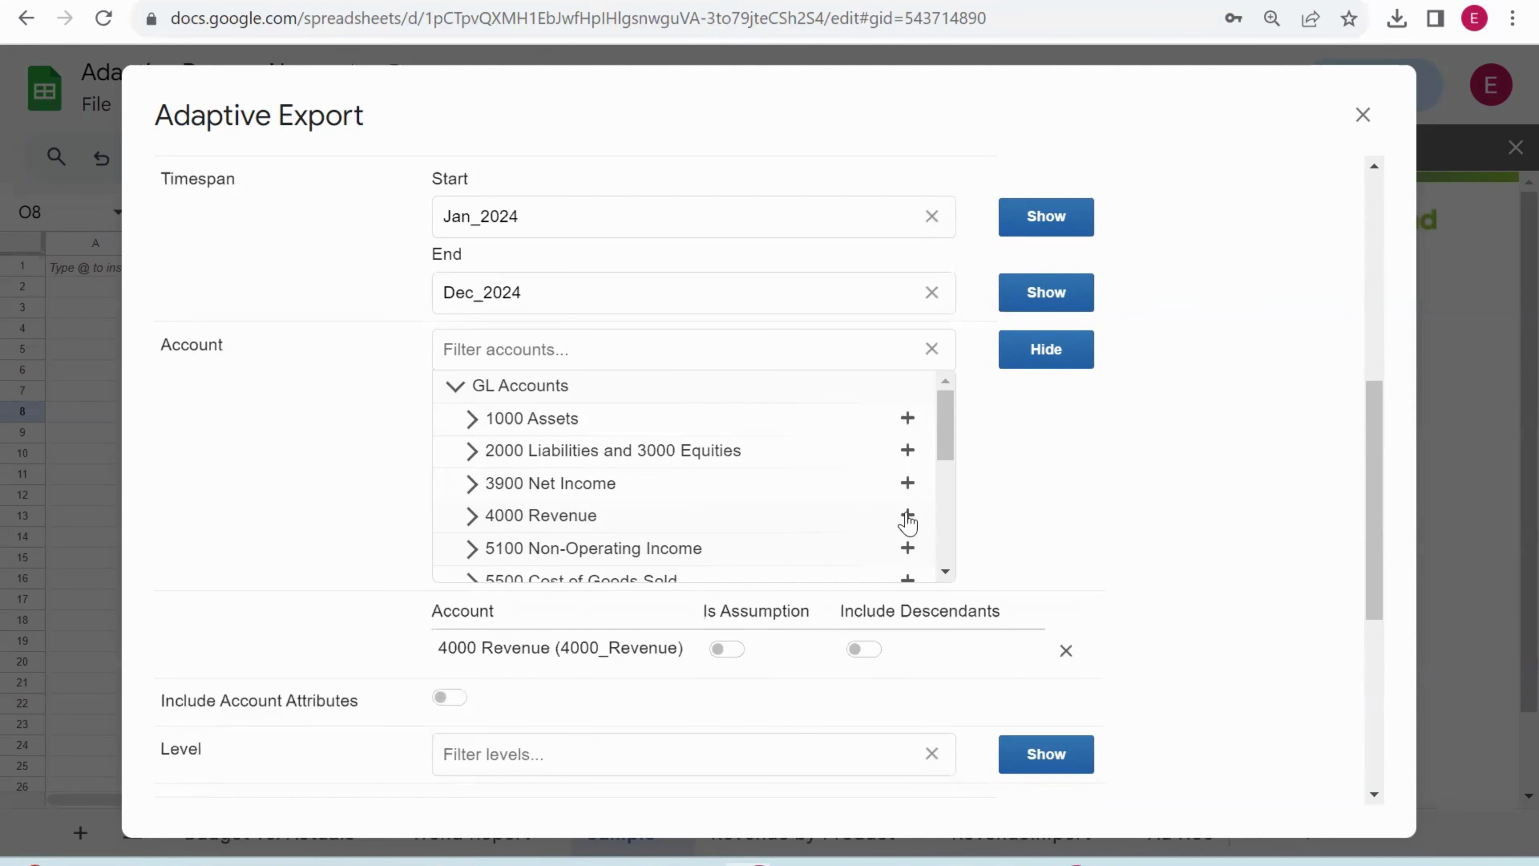
pyautogui.click(873, 650)
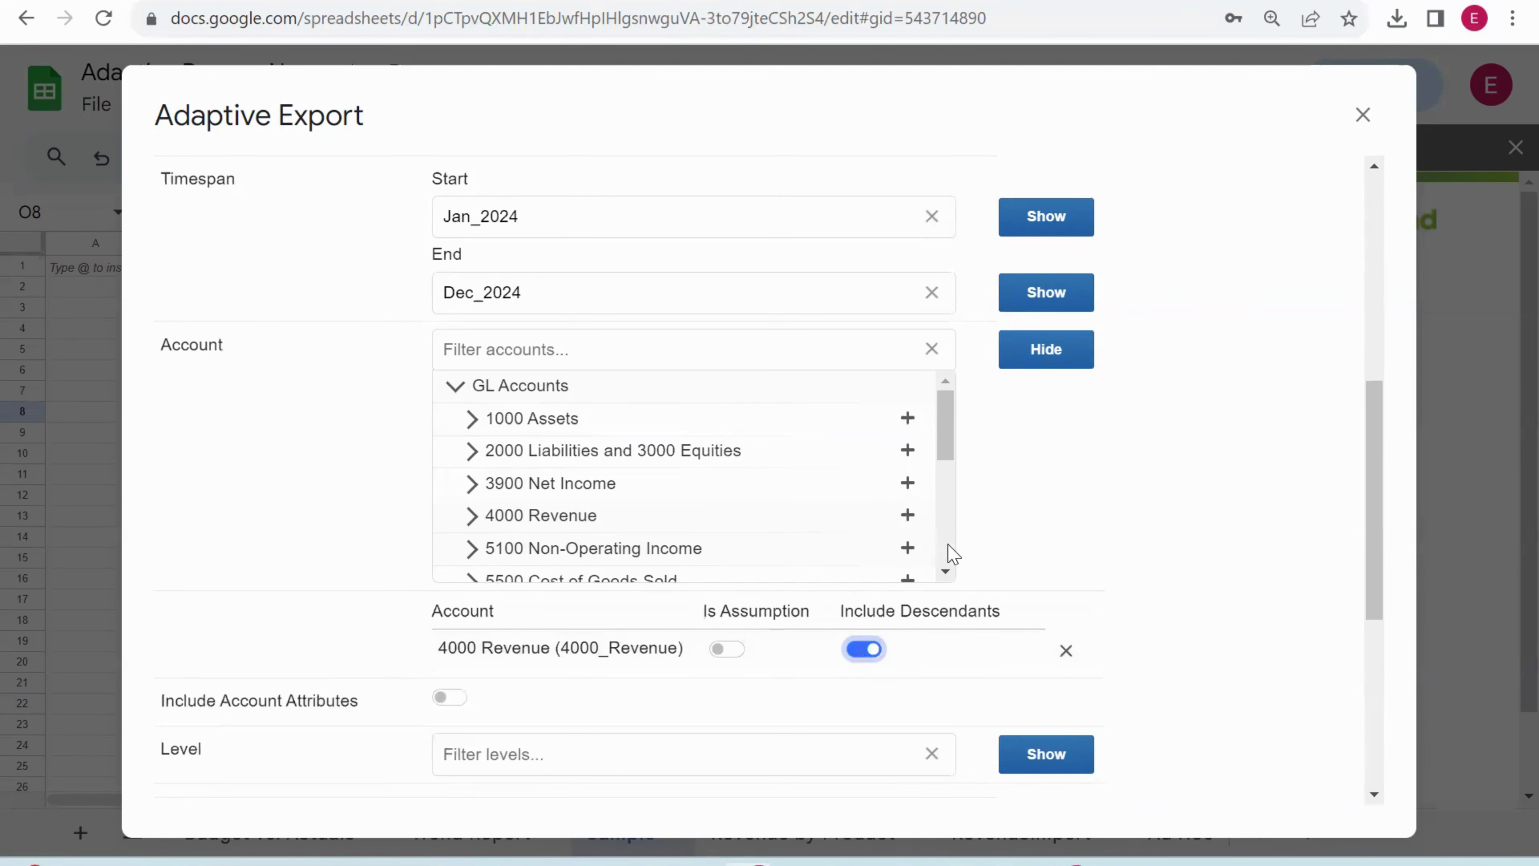
# Add the GL account 6000 Expenses and 7000 Allocations to the export with its descendants included.
pyautogui.click(948, 574)
pyautogui.click(948, 574)
pyautogui.click(948, 574)
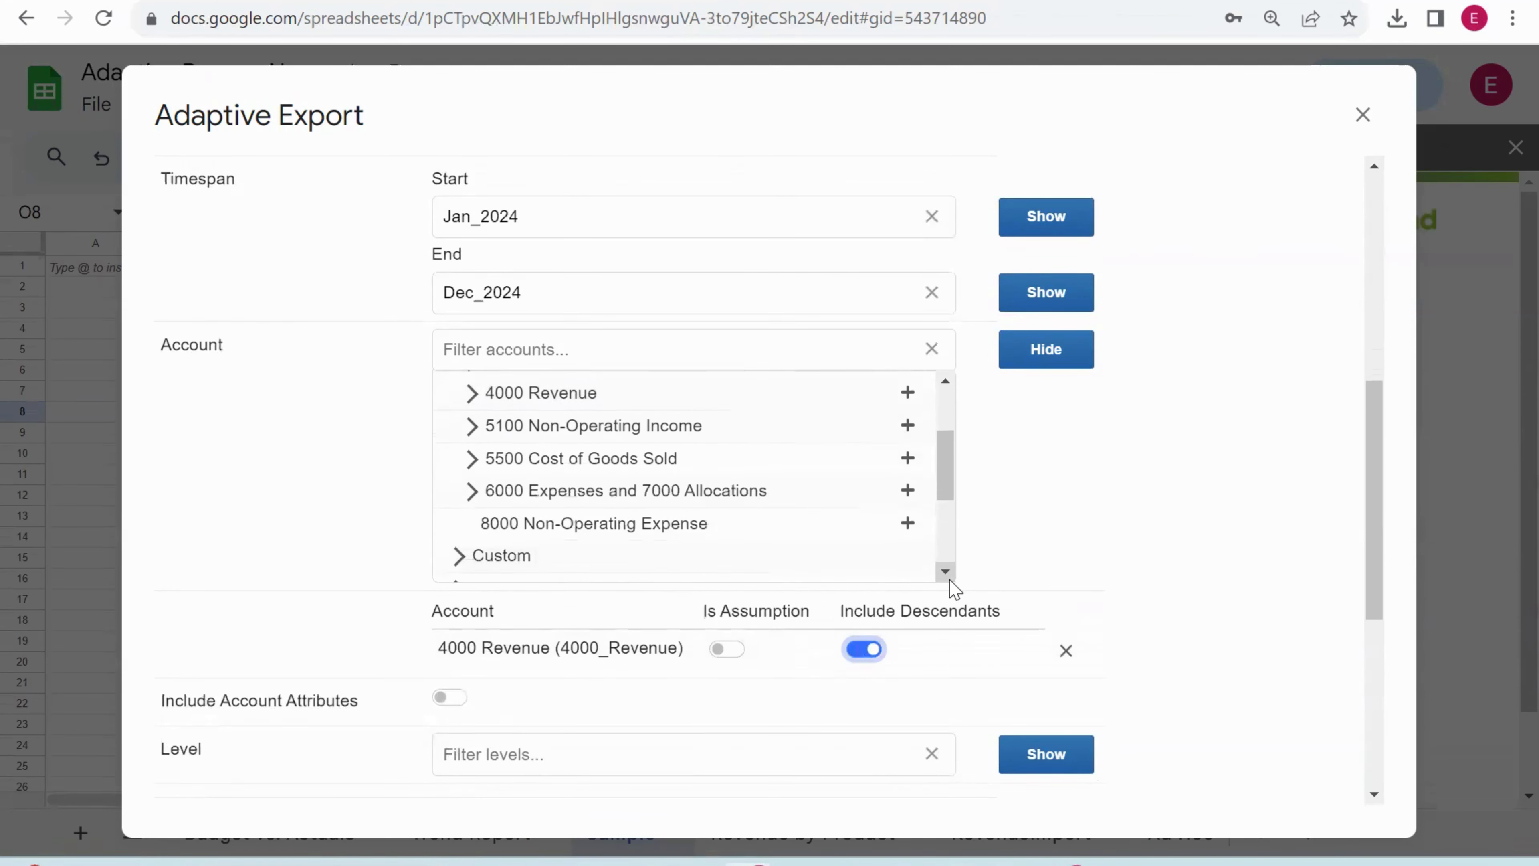
pyautogui.click(907, 469)
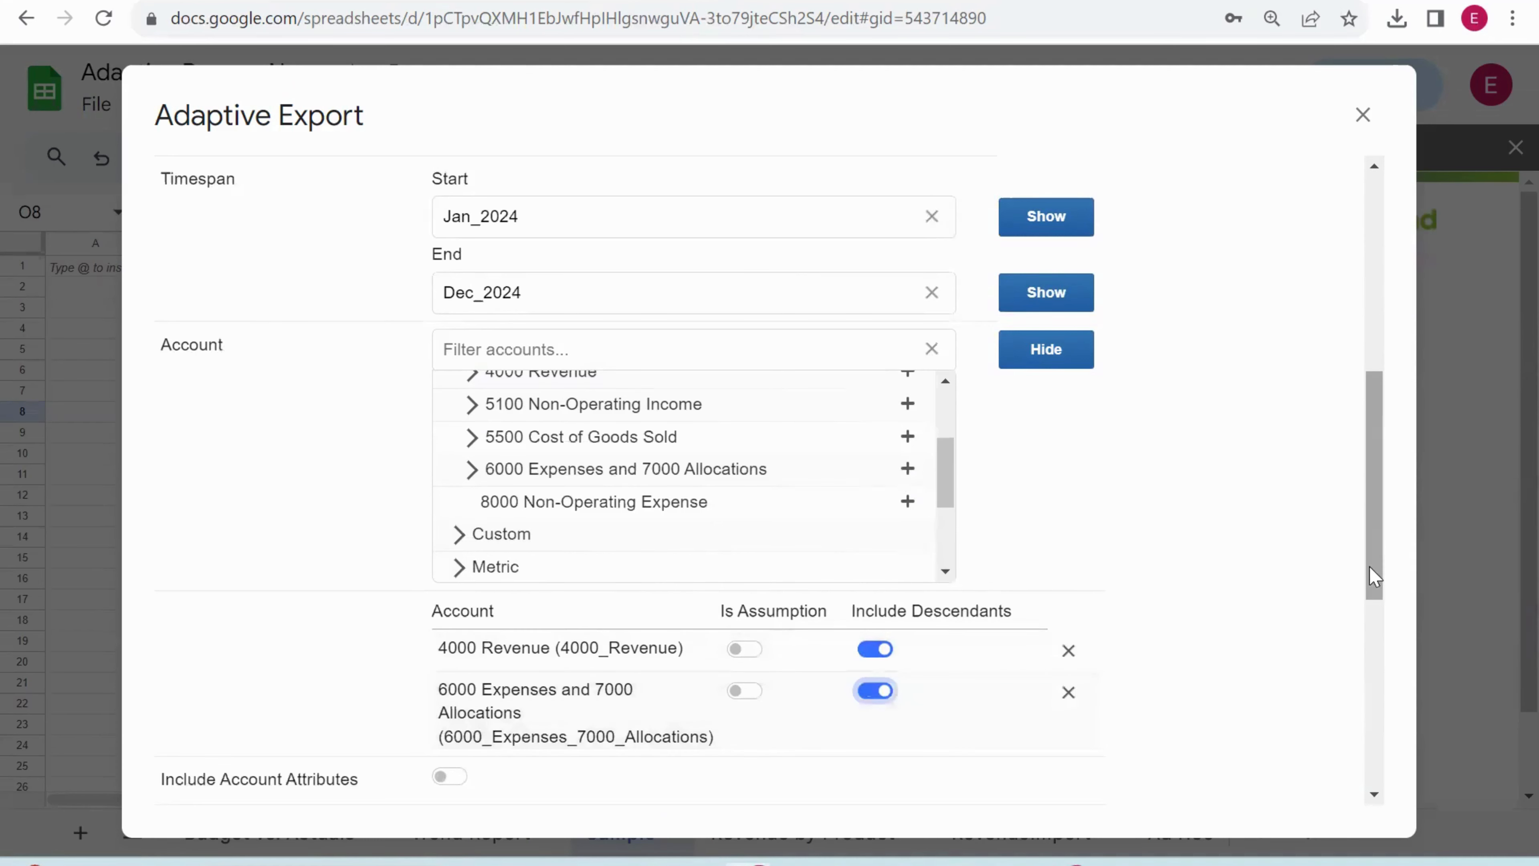
# Include account attributes in the Adaptive export, leave the dimensions unselected, and save and execute the query.
pyautogui.moveTo(1370, 576); pyautogui.dragTo(1390, 733)
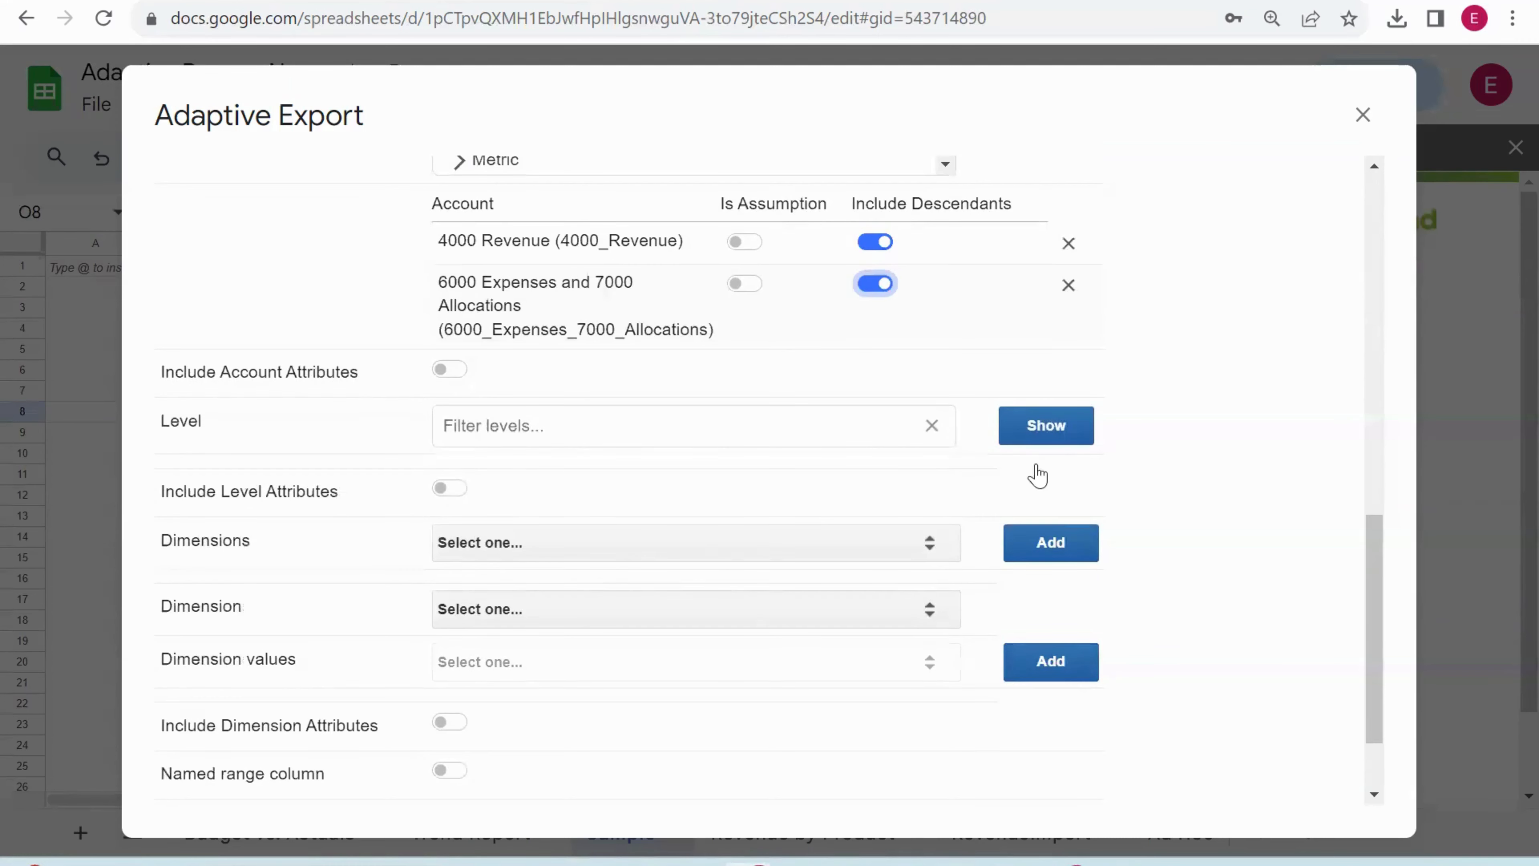
pyautogui.click(460, 373)
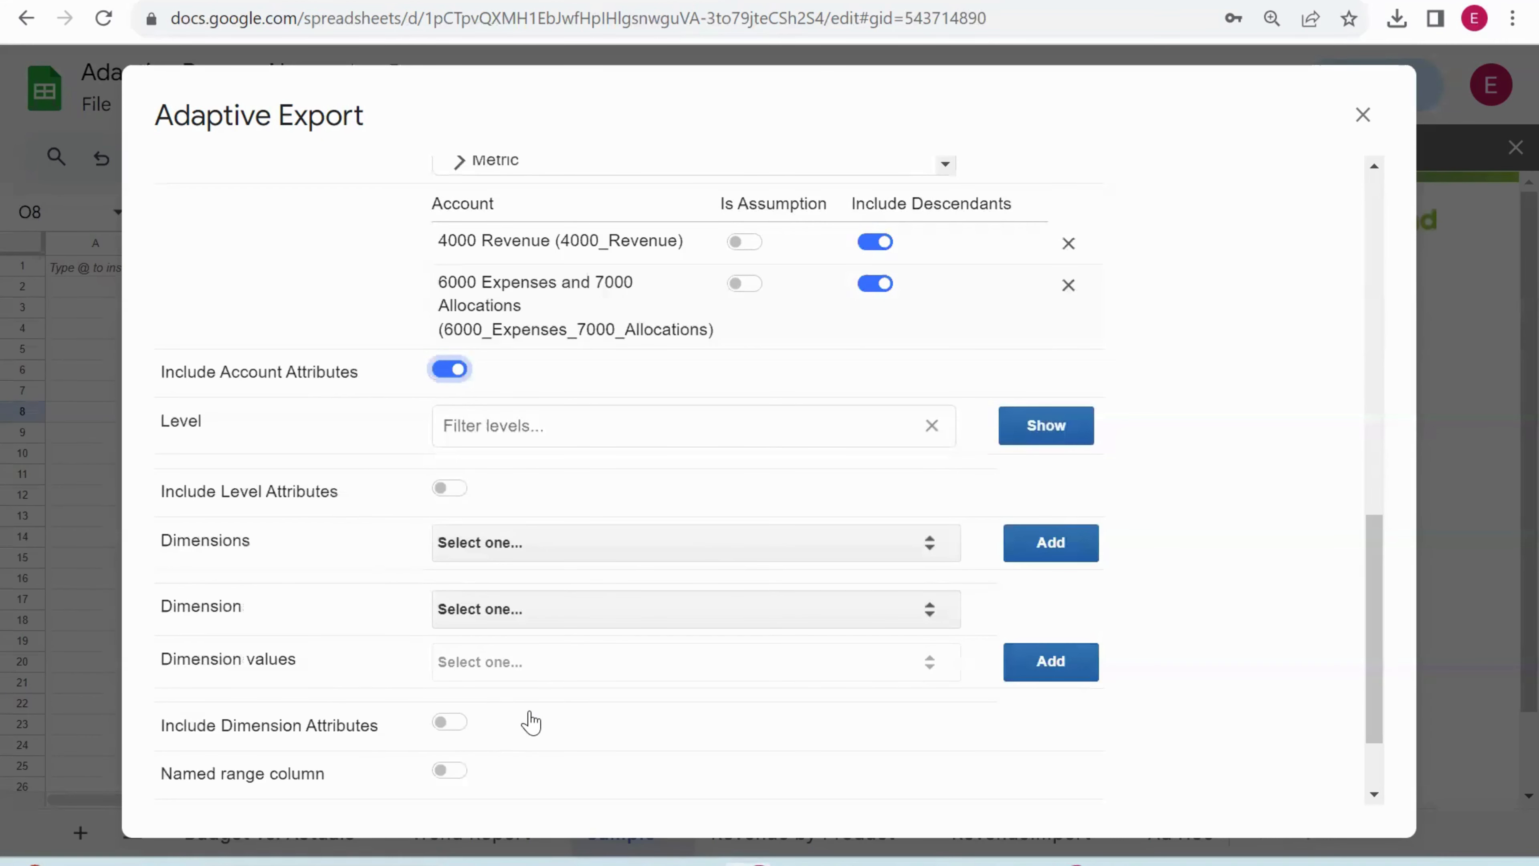
pyautogui.click(567, 550)
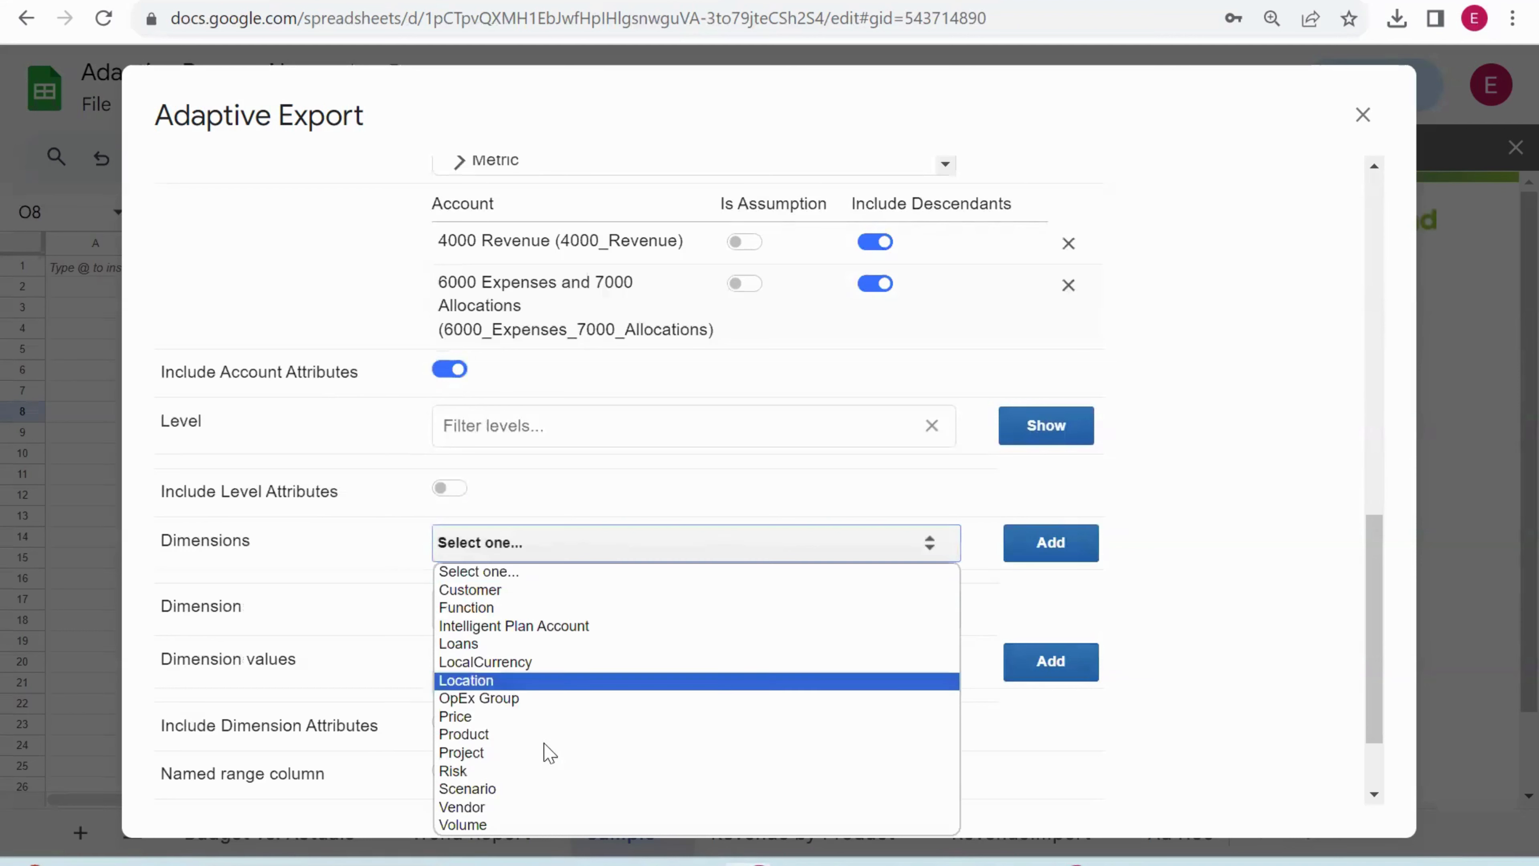
pyautogui.click(1207, 549)
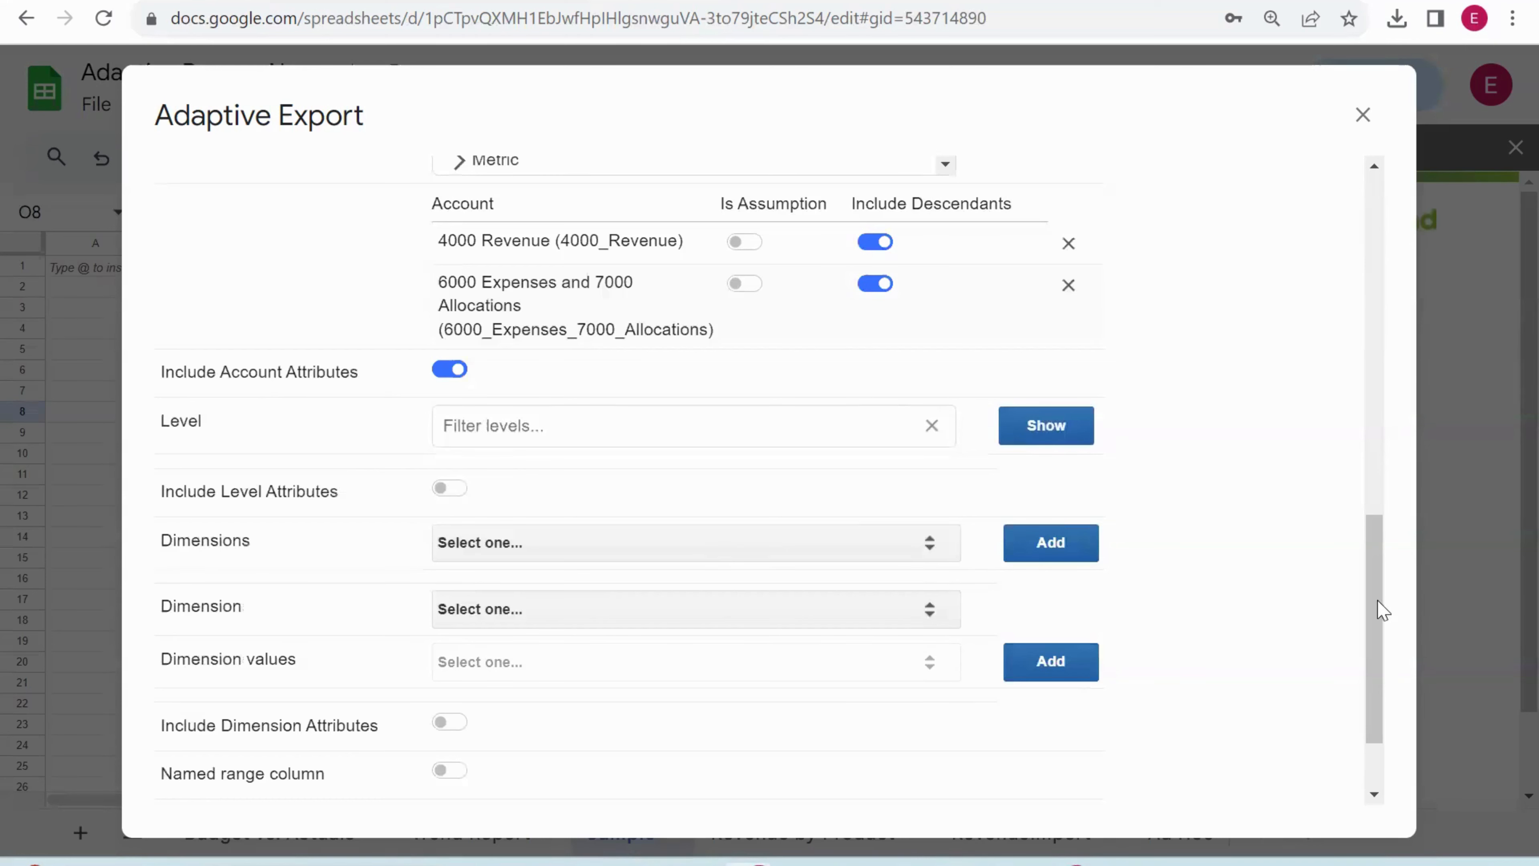
pyautogui.scroll(-2, 1374, 619)
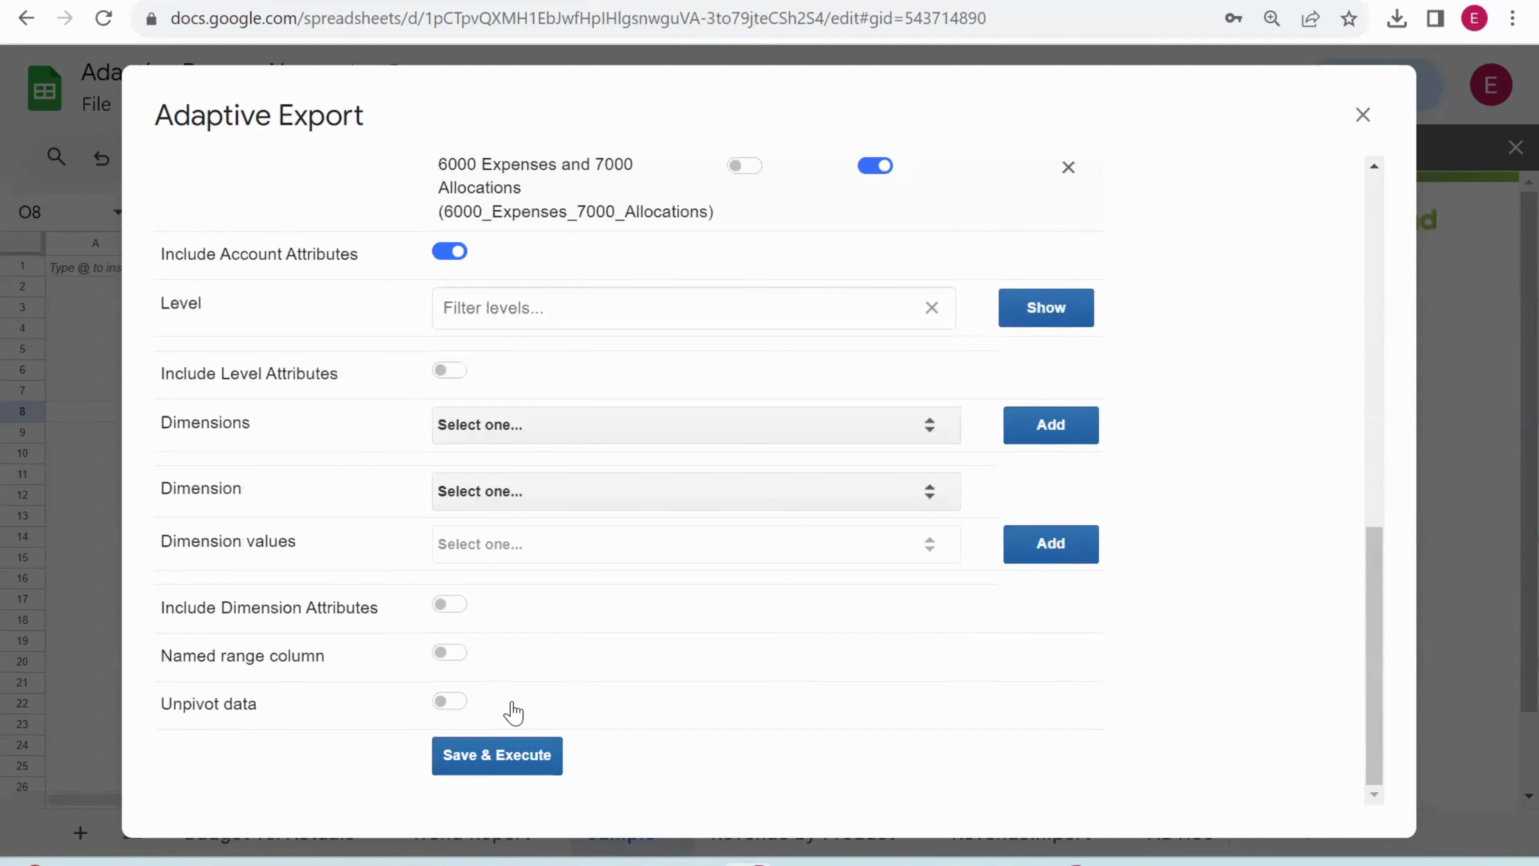
pyautogui.click(511, 763)
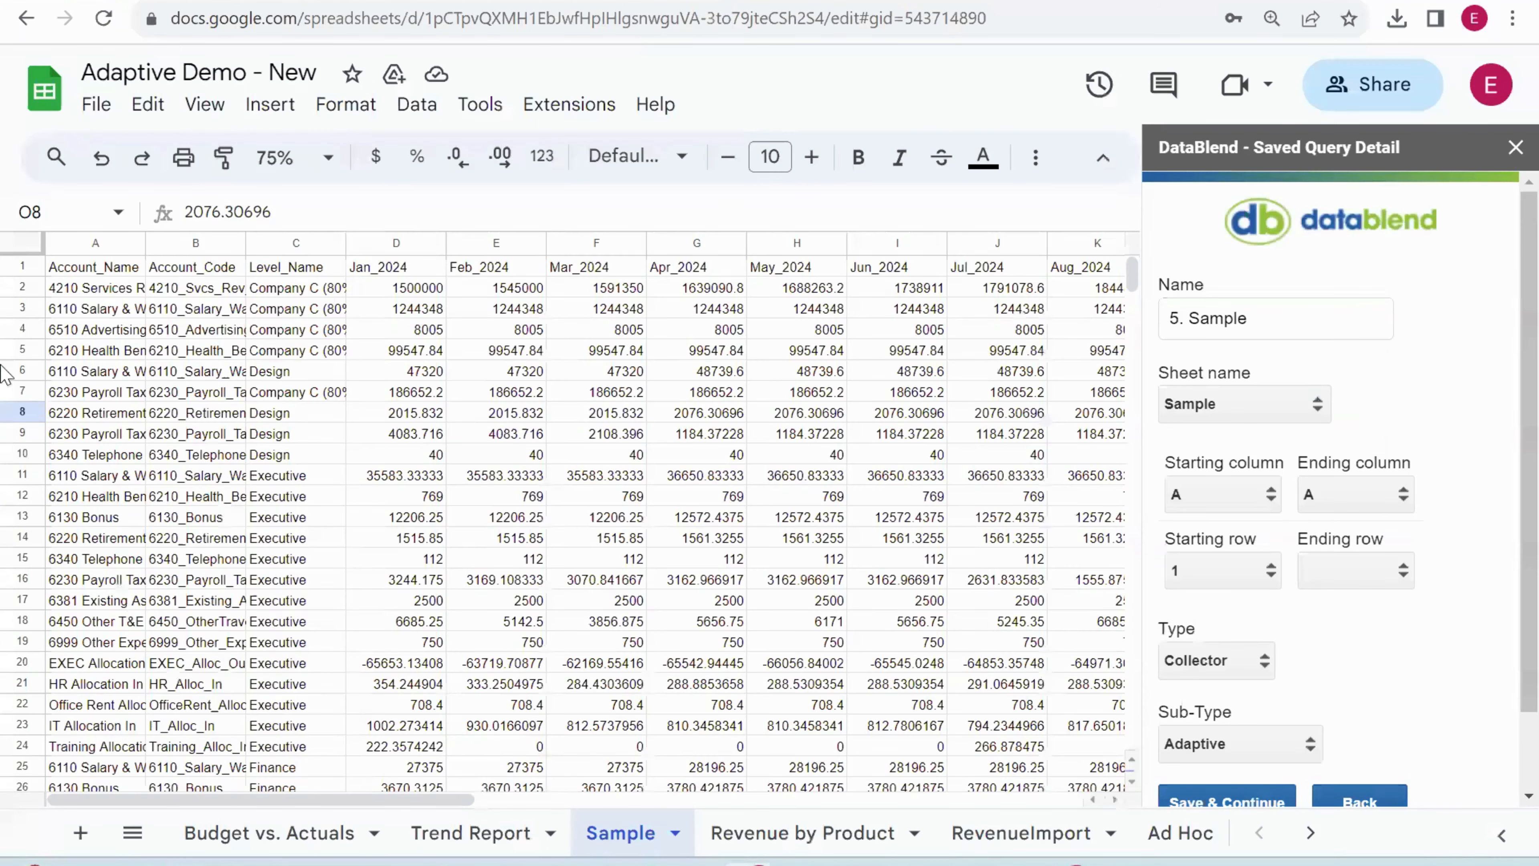
# Review the exported data on the Sample sheet and replace the saved query detail with the DataBlend saved queries list.
pyautogui.moveTo(106, 267); pyautogui.dragTo(844, 706)
pyautogui.click(941, 687)
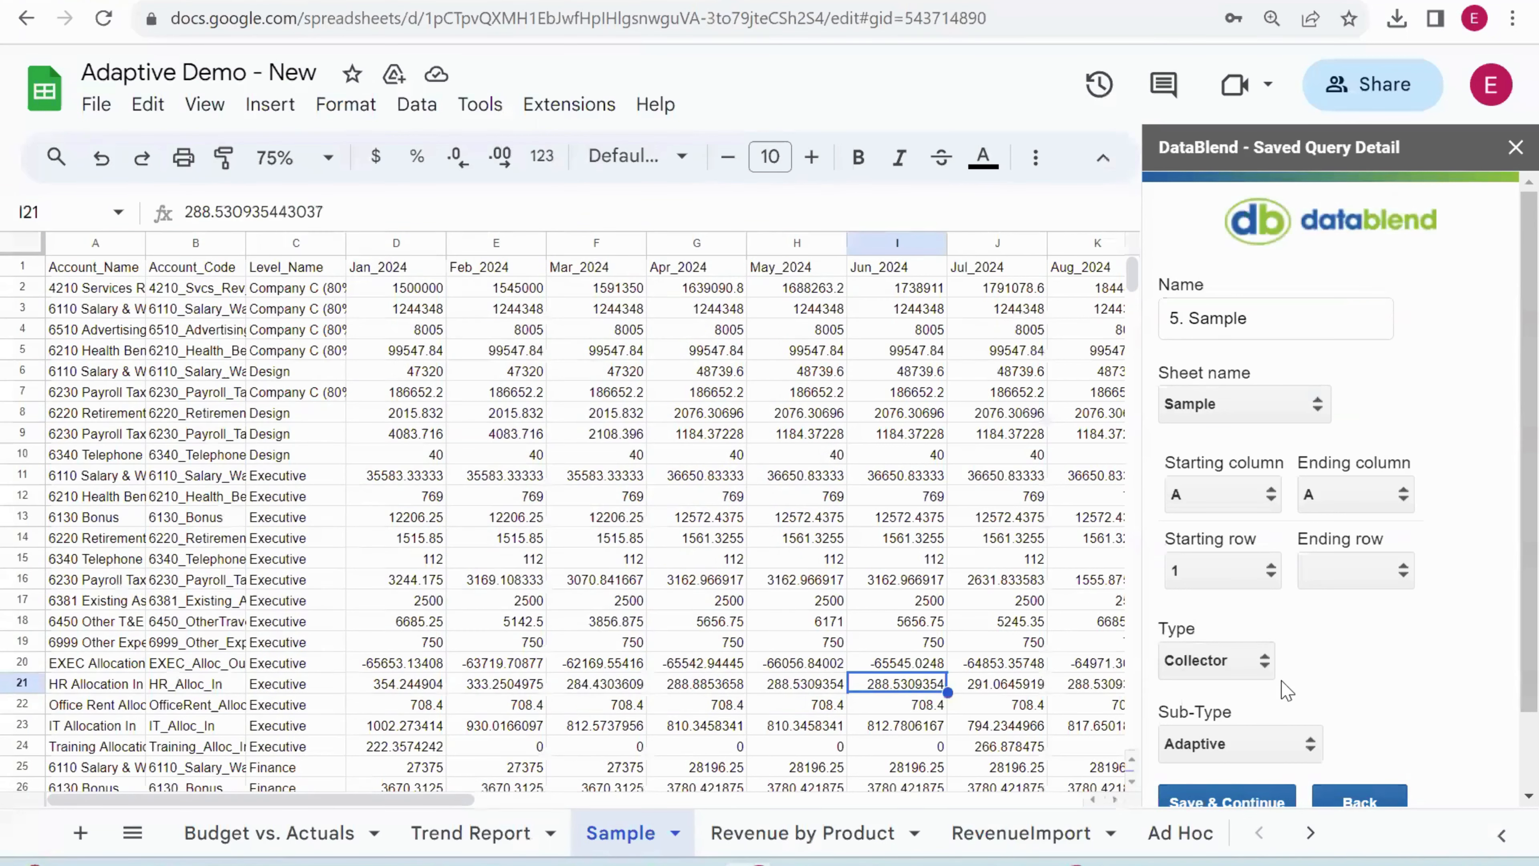
pyautogui.click(1514, 148)
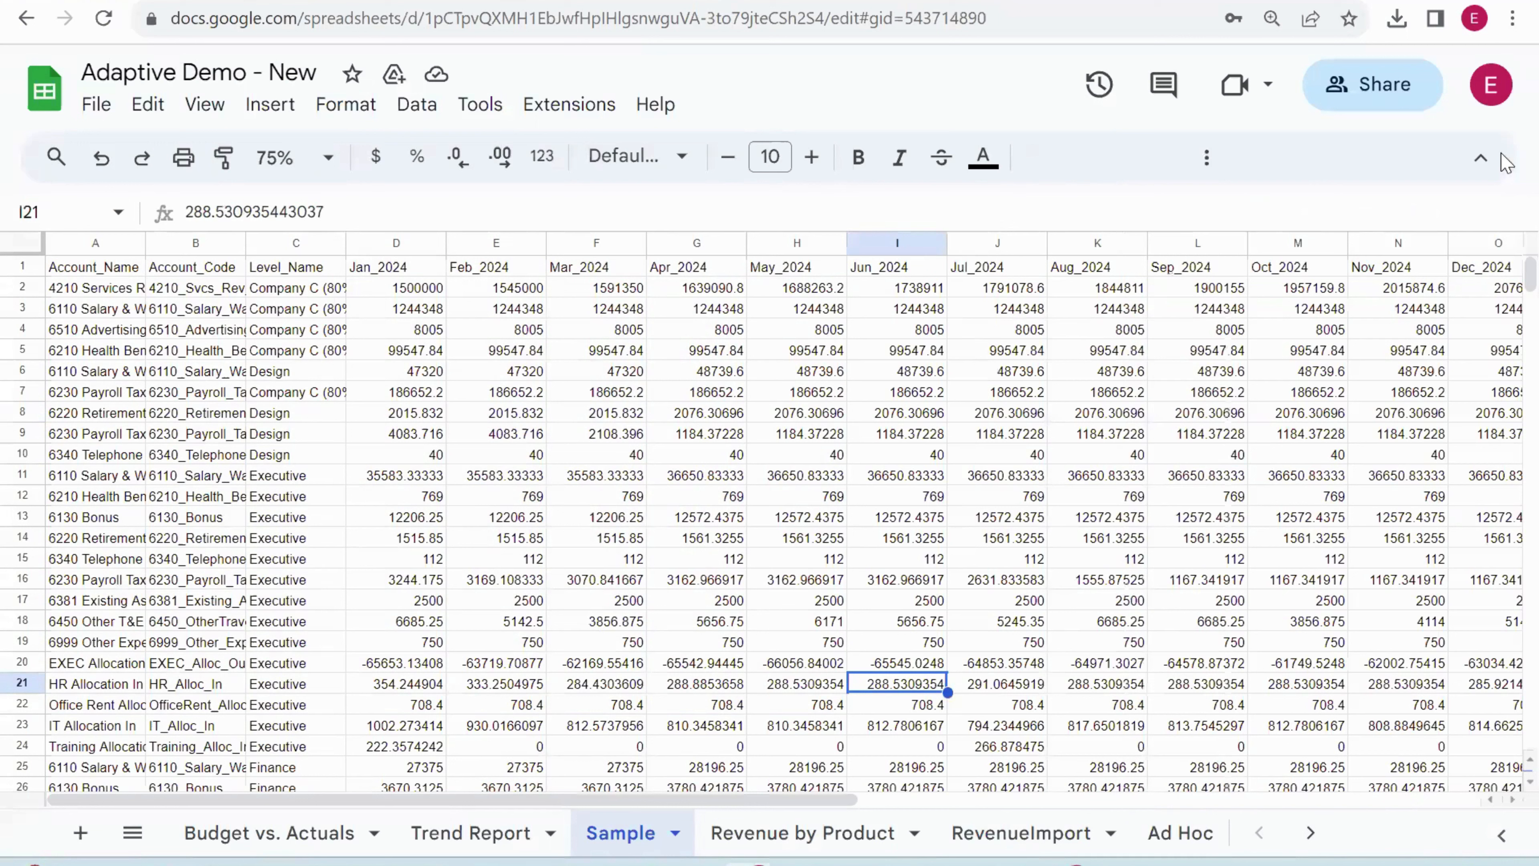
pyautogui.click(562, 118)
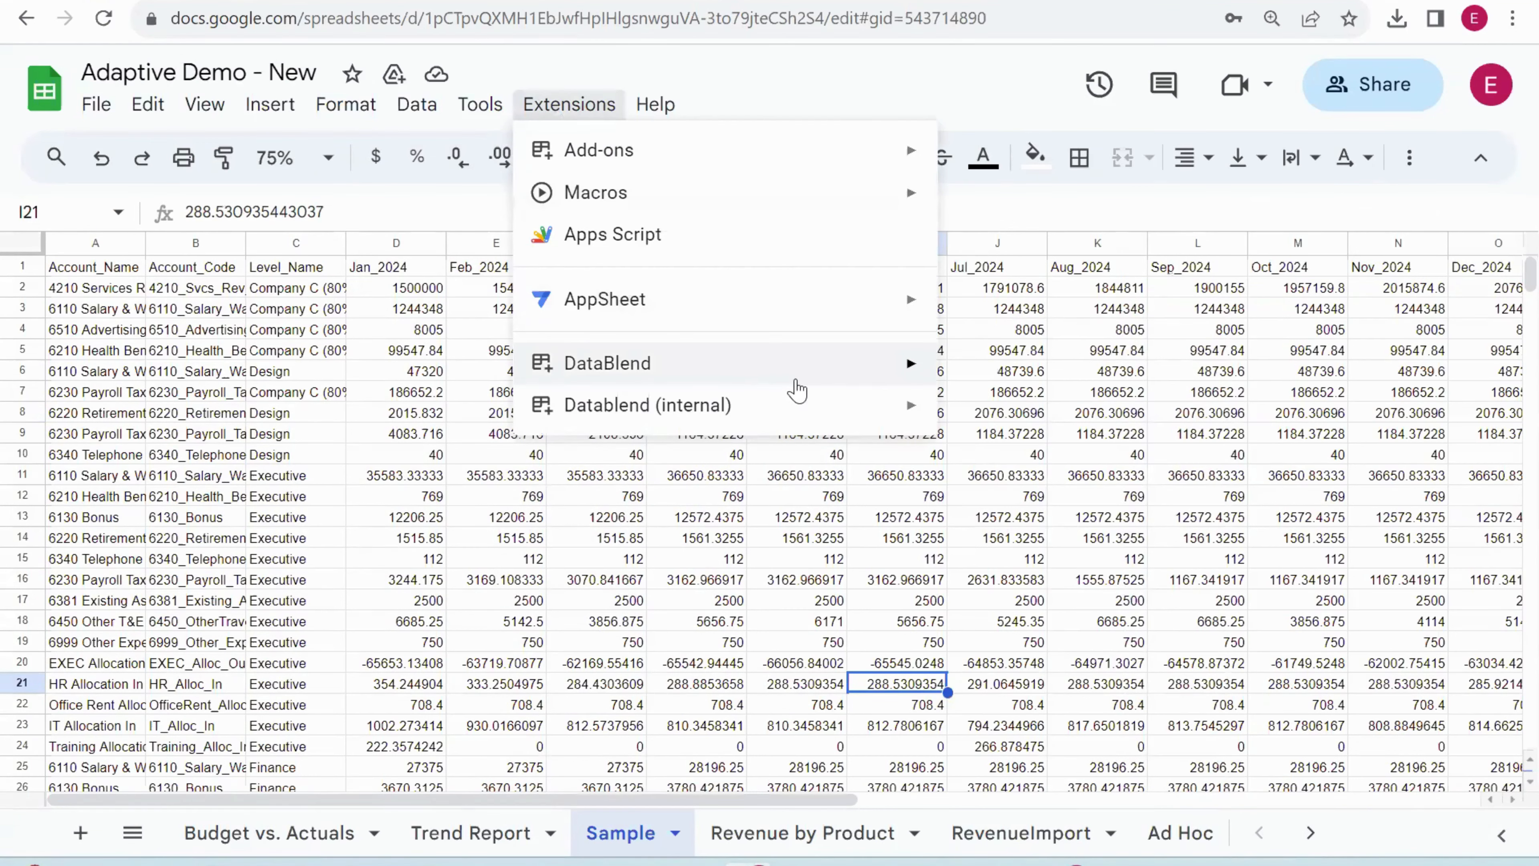
pyautogui.moveTo(895, 388)
pyautogui.click(1050, 542)
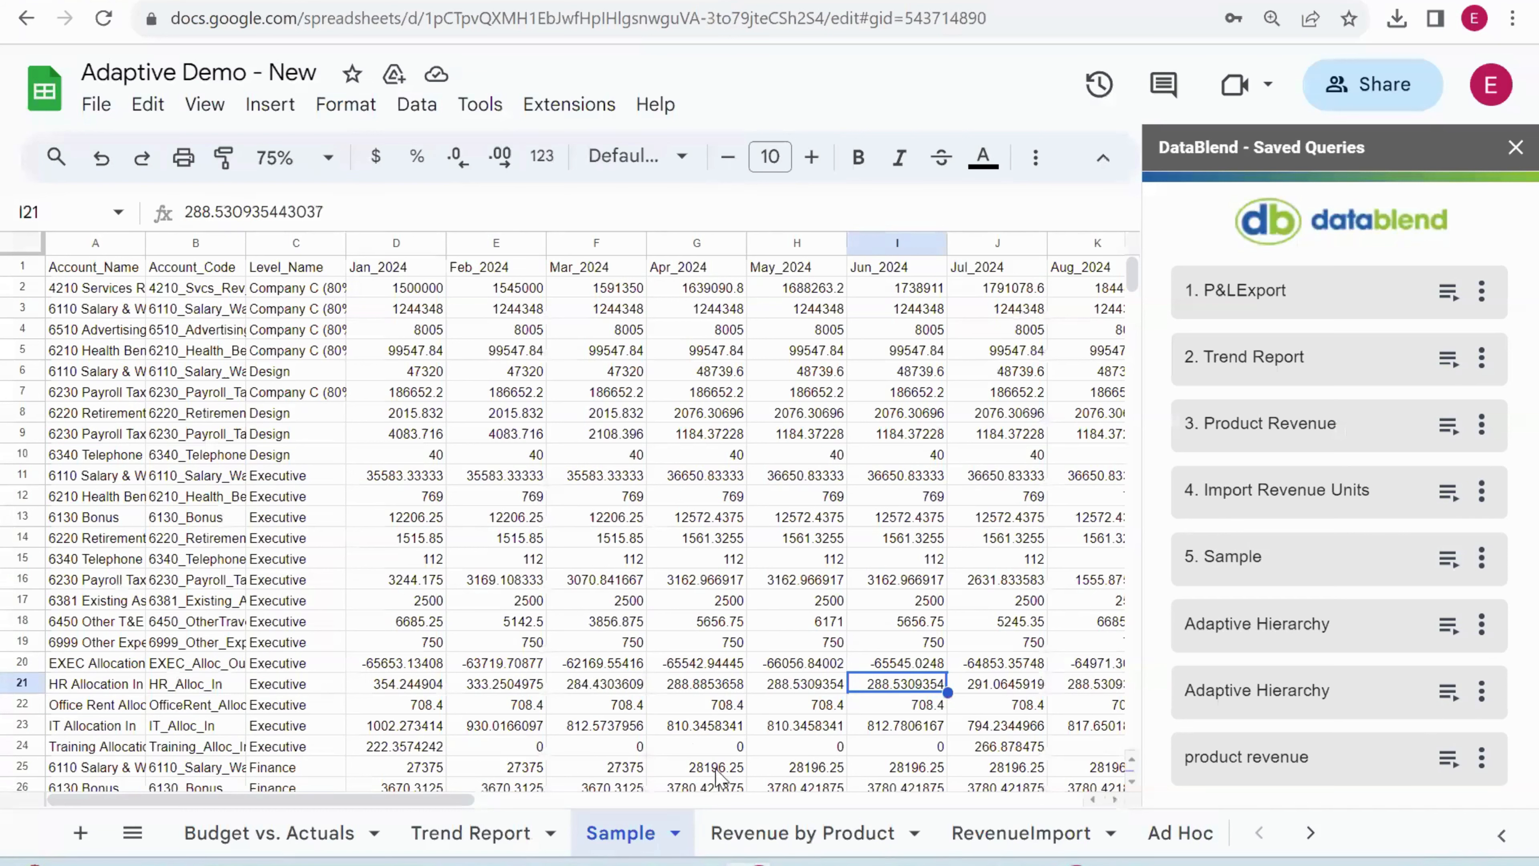
# Execute the "3. Product Revenue" saved query on the Revenue by Product sheet and return to the saved queries list.
pyautogui.click(764, 836)
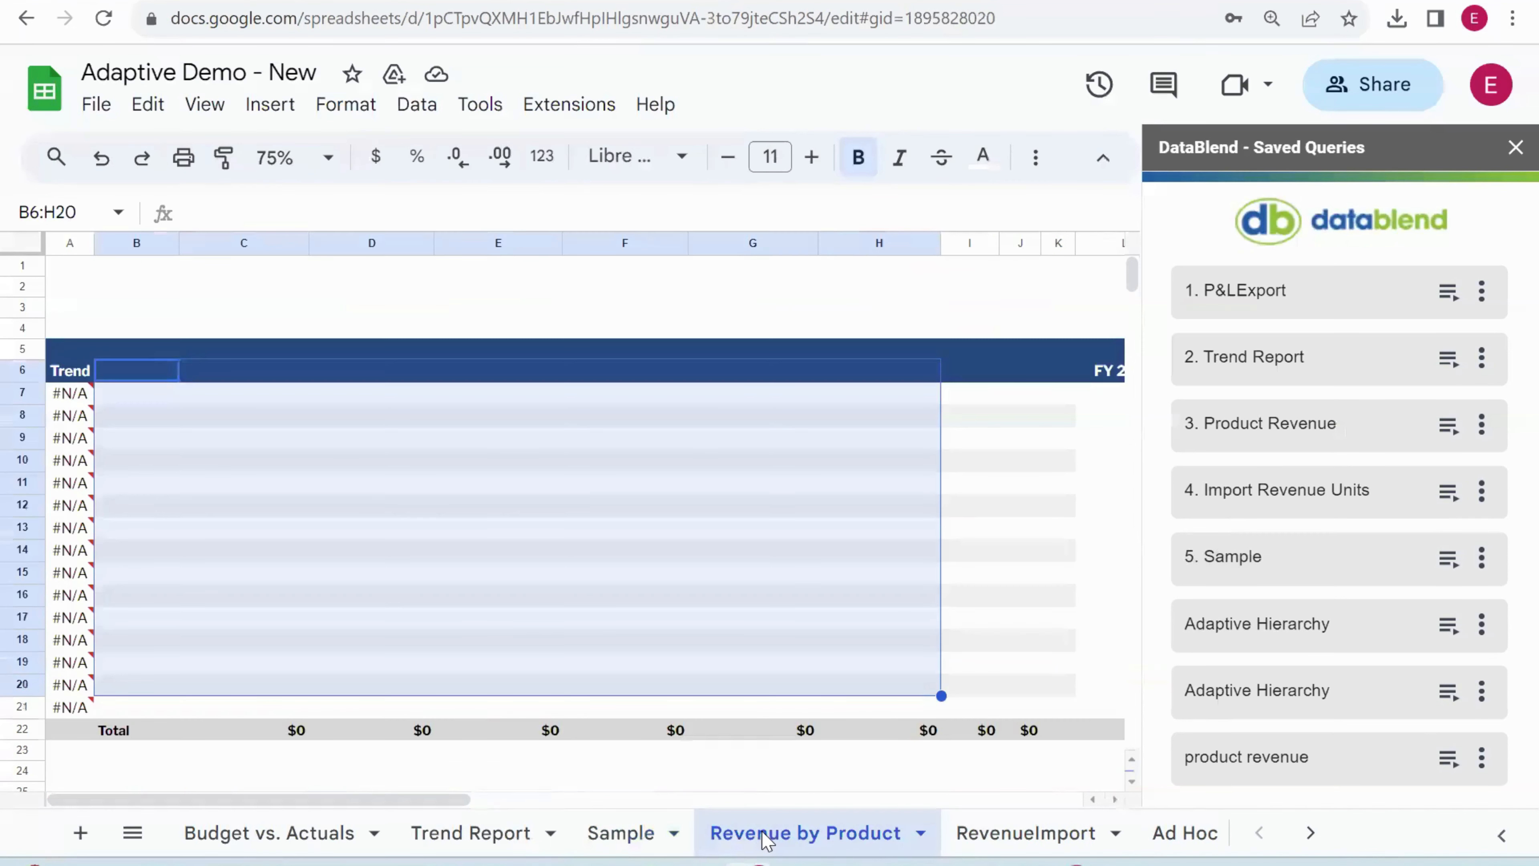
pyautogui.click(482, 487)
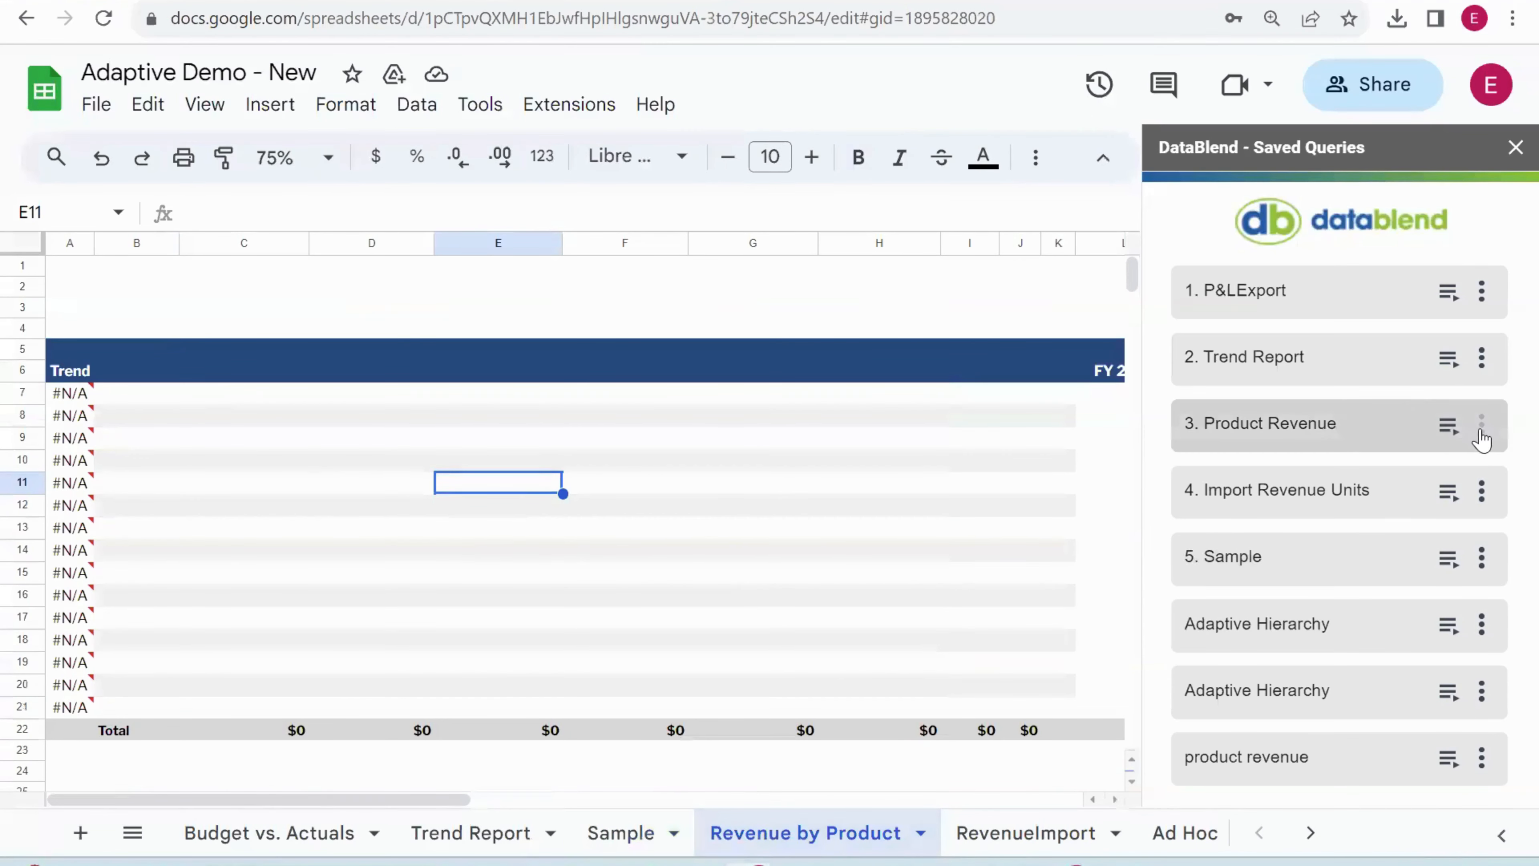
pyautogui.click(1452, 432)
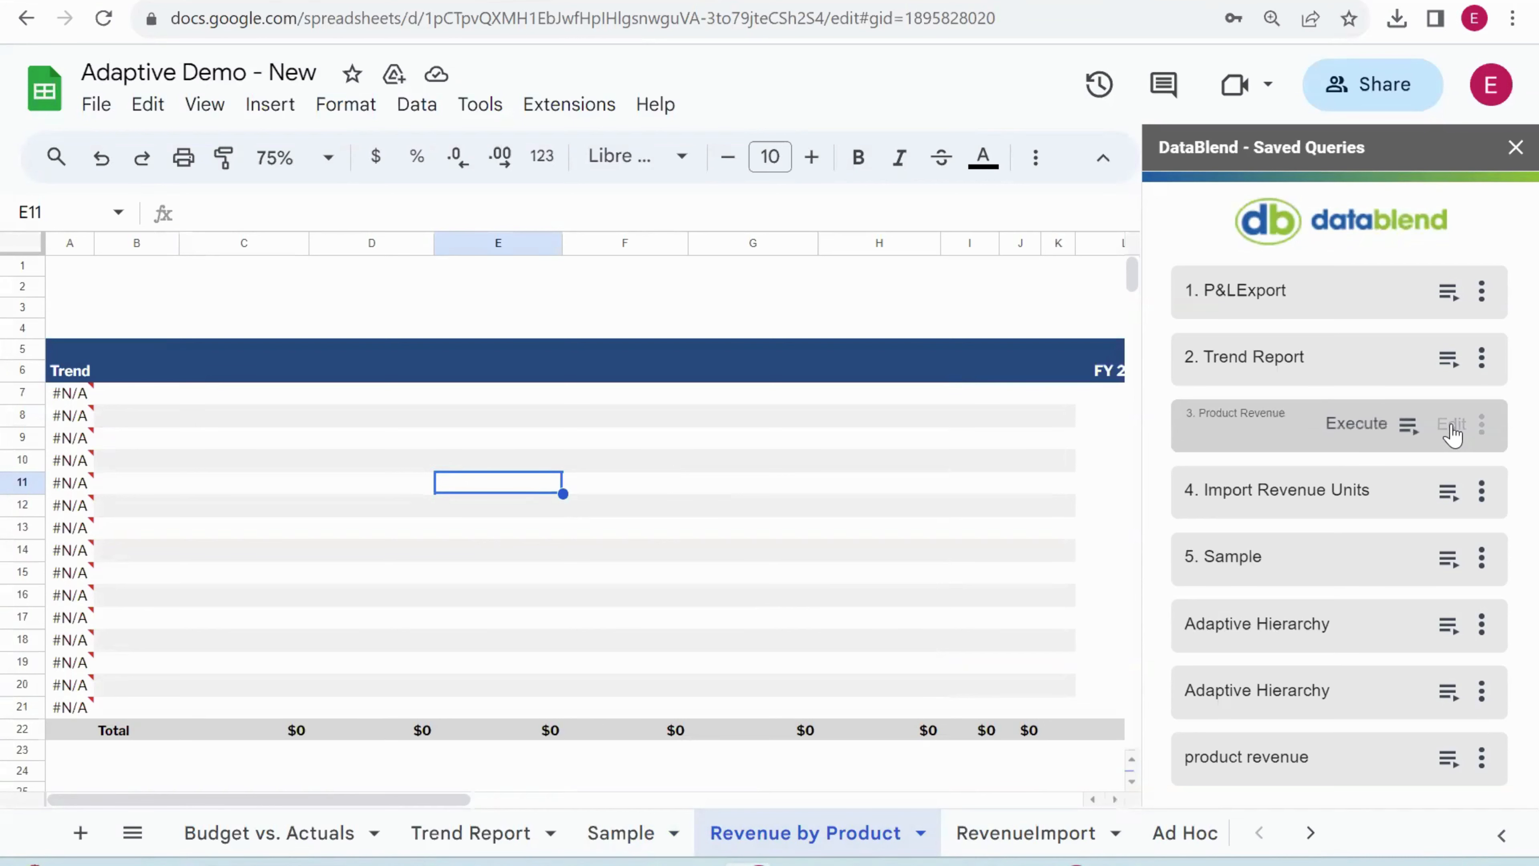
pyautogui.click(1379, 430)
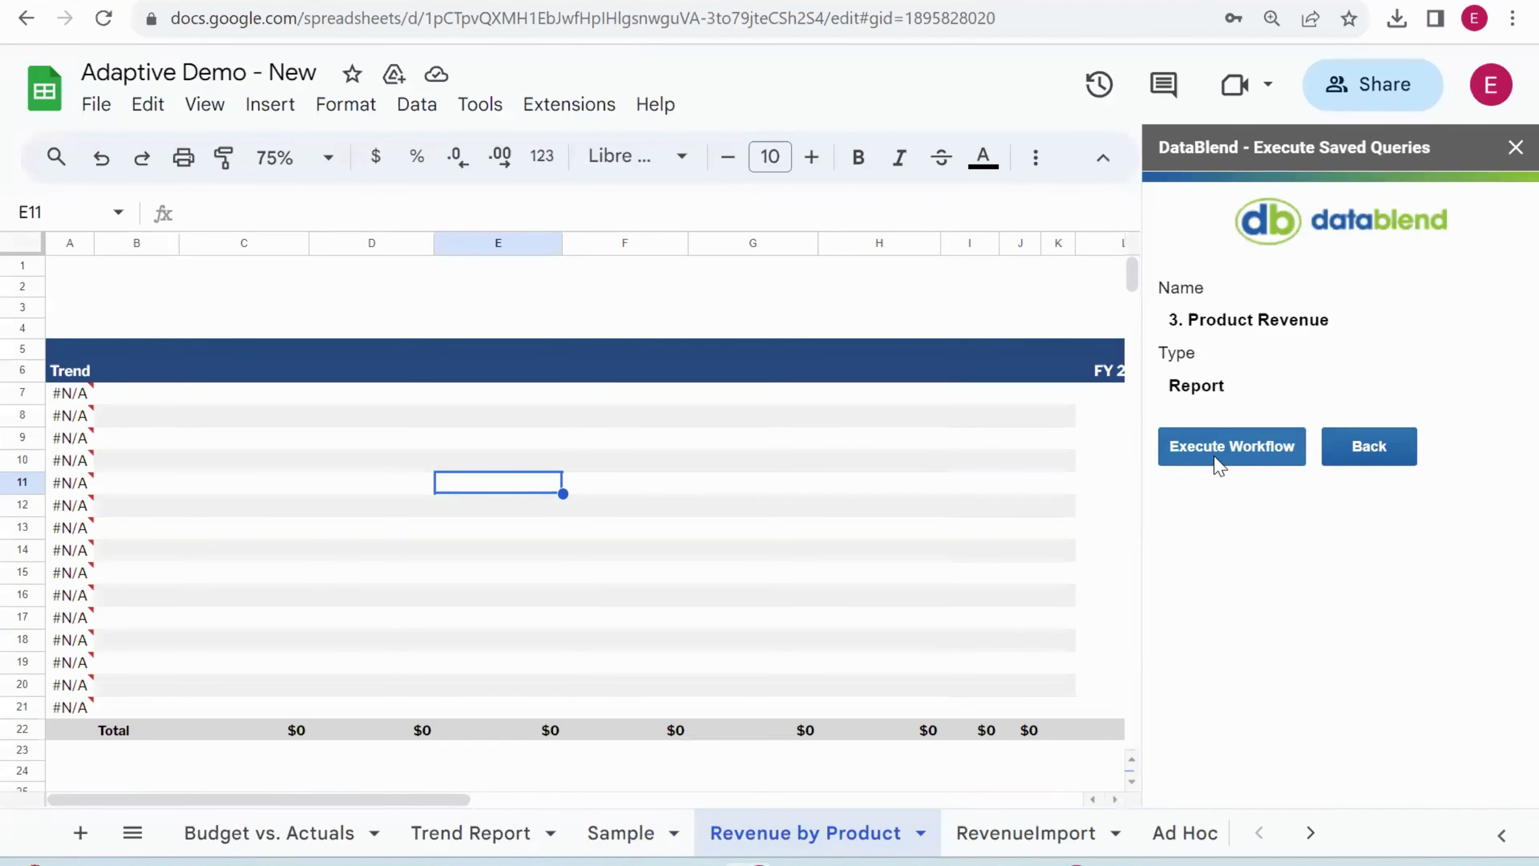
pyautogui.click(1219, 465)
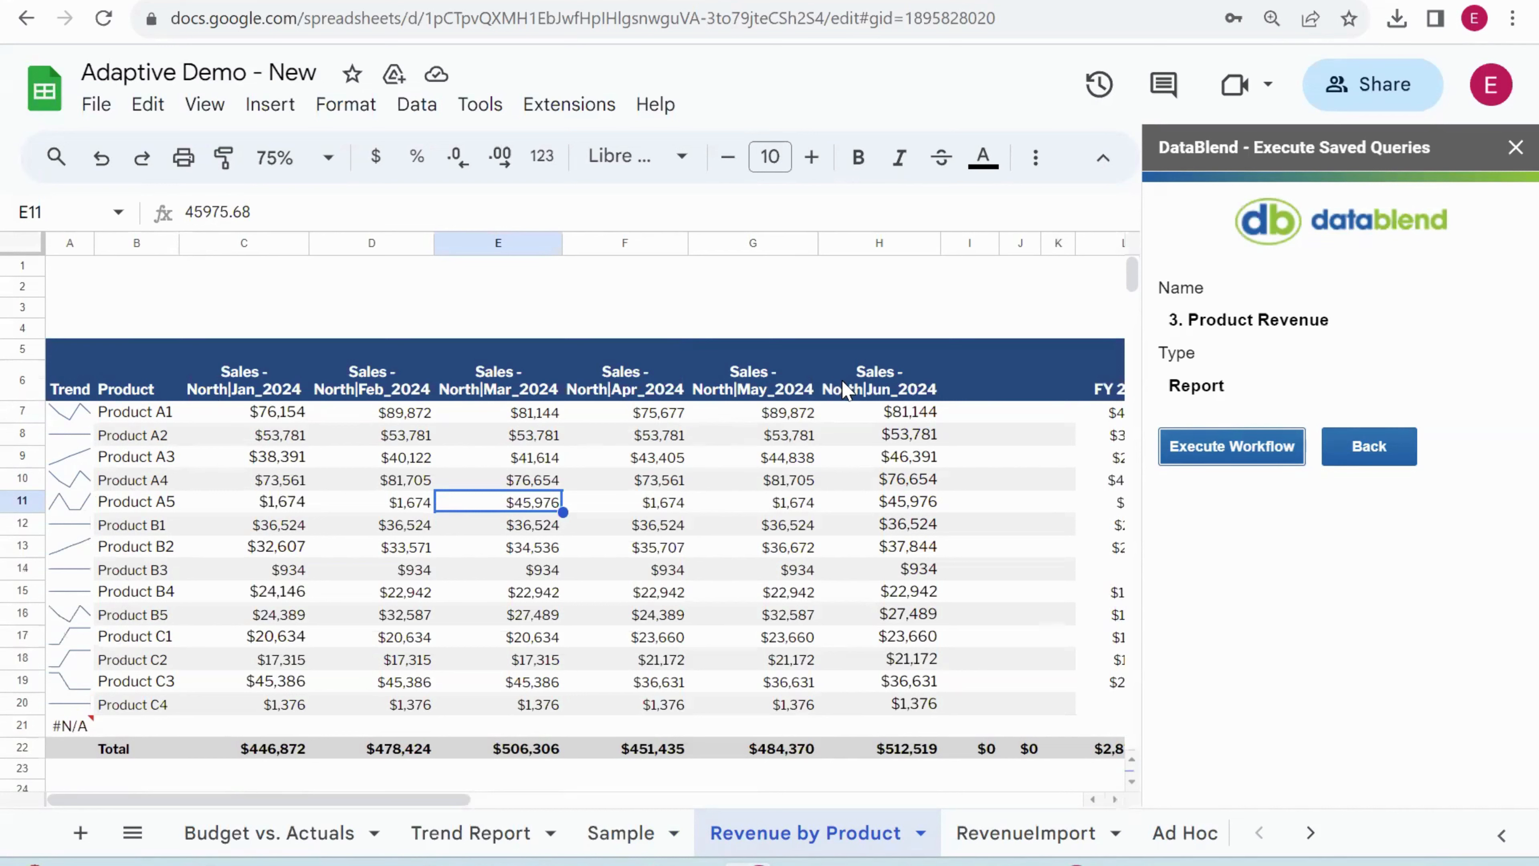
pyautogui.click(1363, 444)
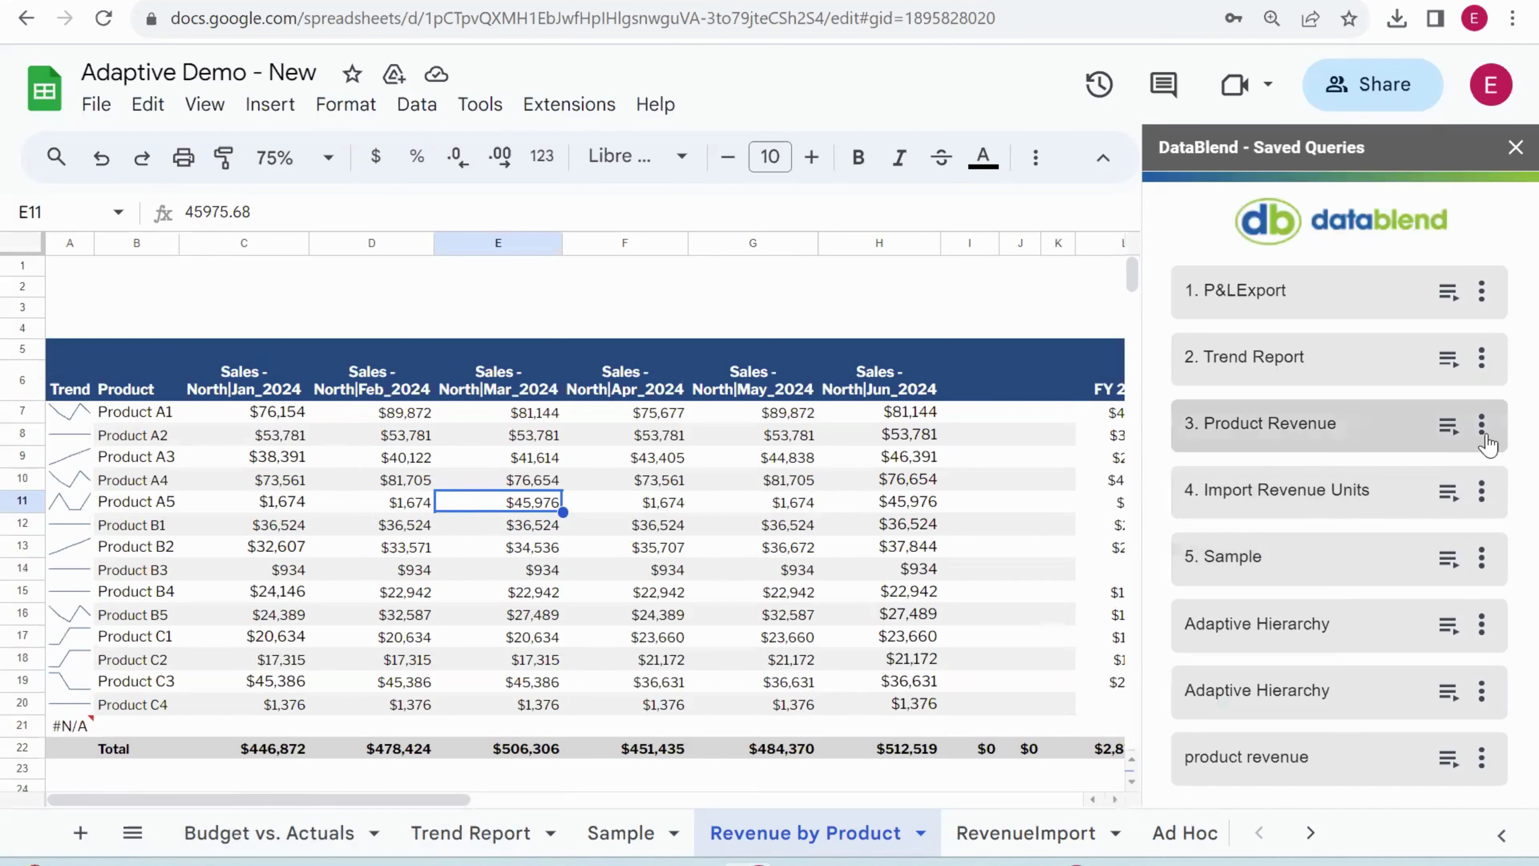
# Open the "3. Product Revenue" saved query for editing and continue to its report field selection.
pyautogui.click(1483, 432)
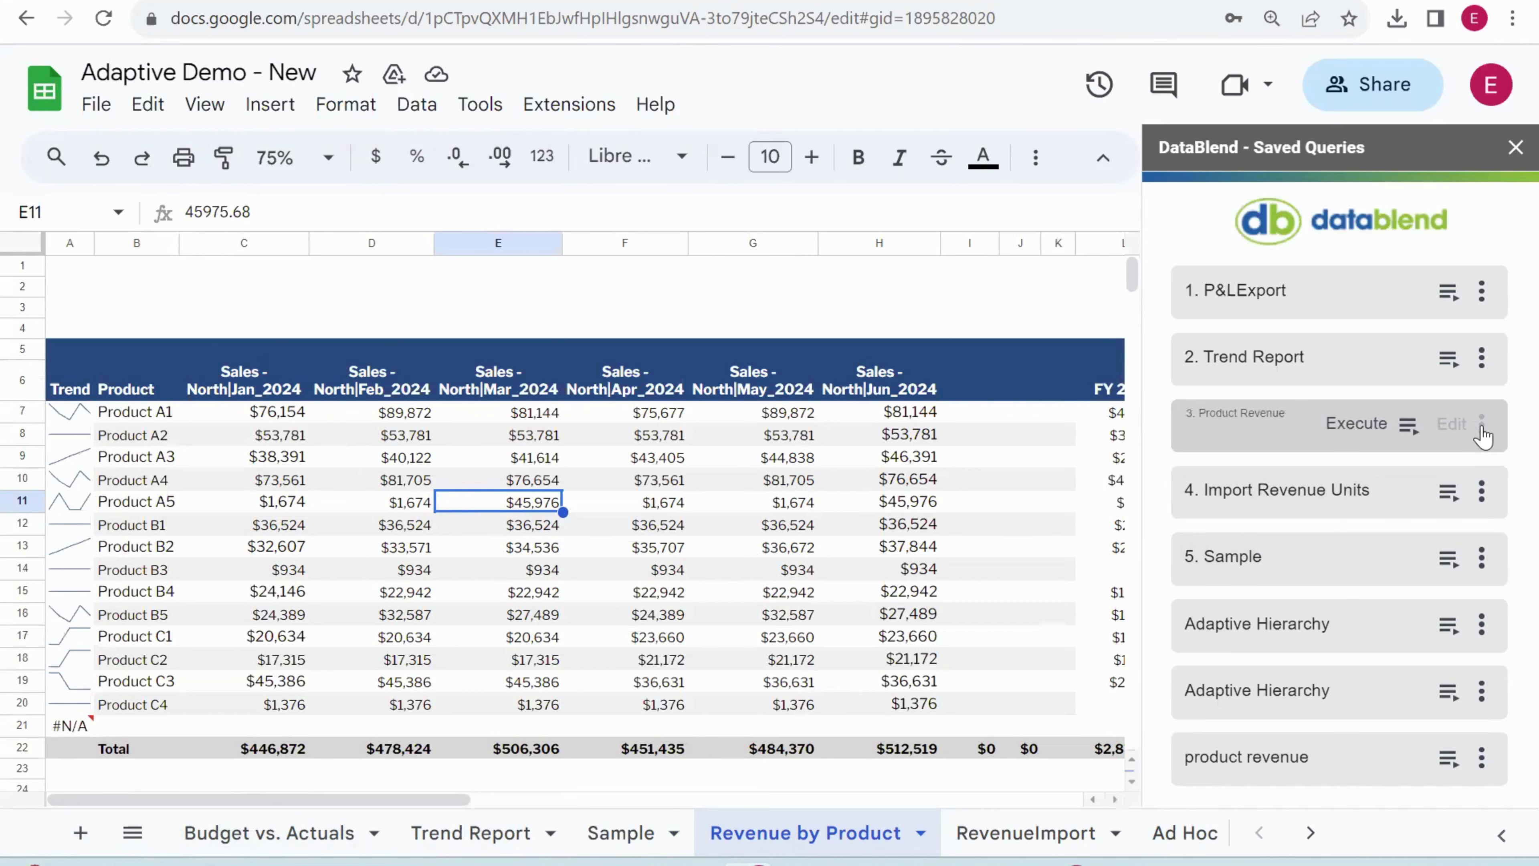
pyautogui.click(1483, 434)
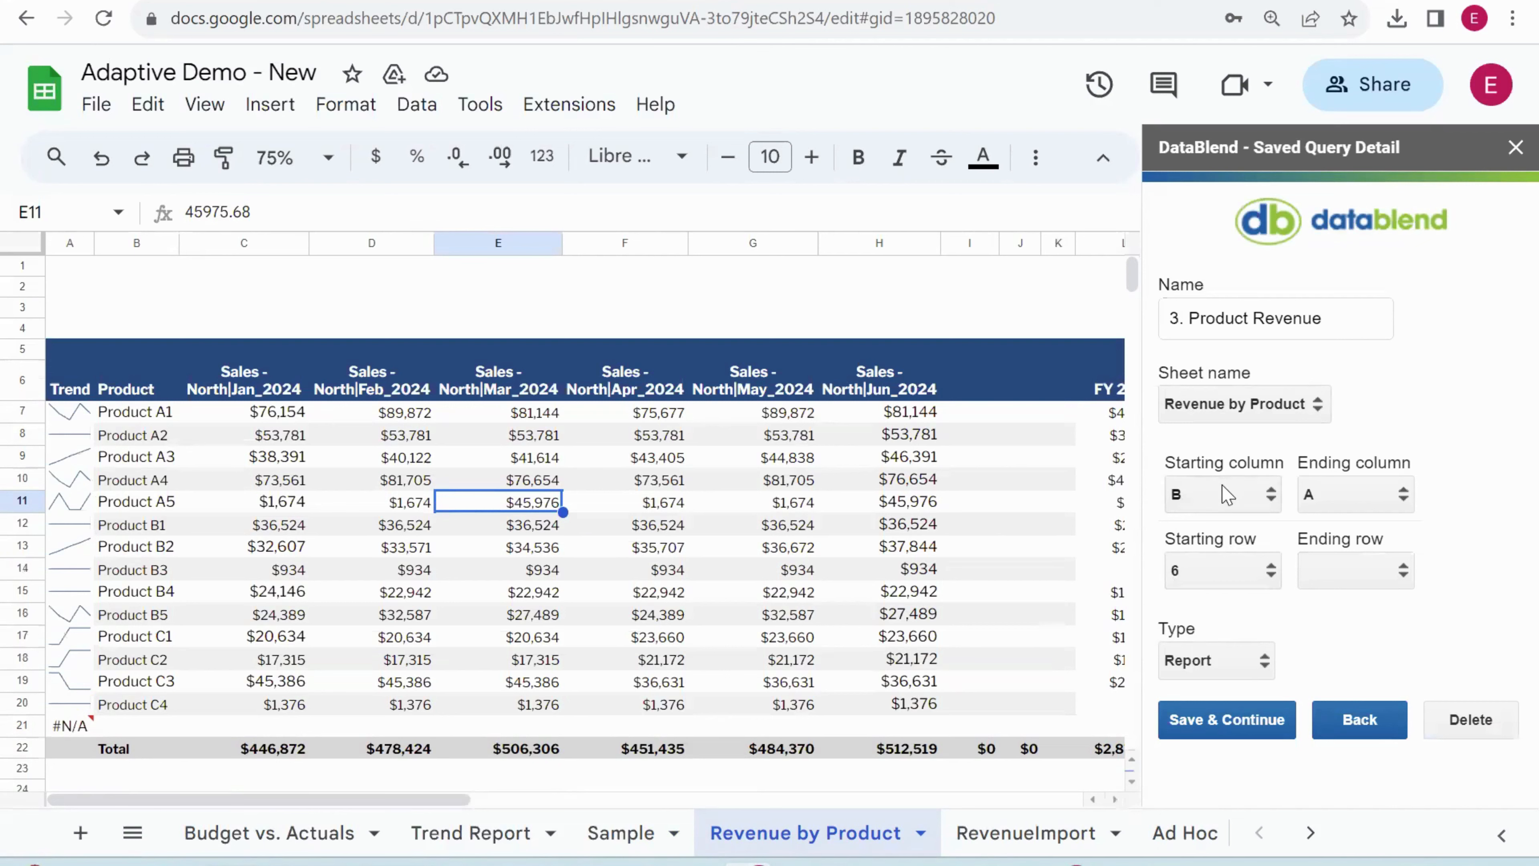
pyautogui.click(1208, 723)
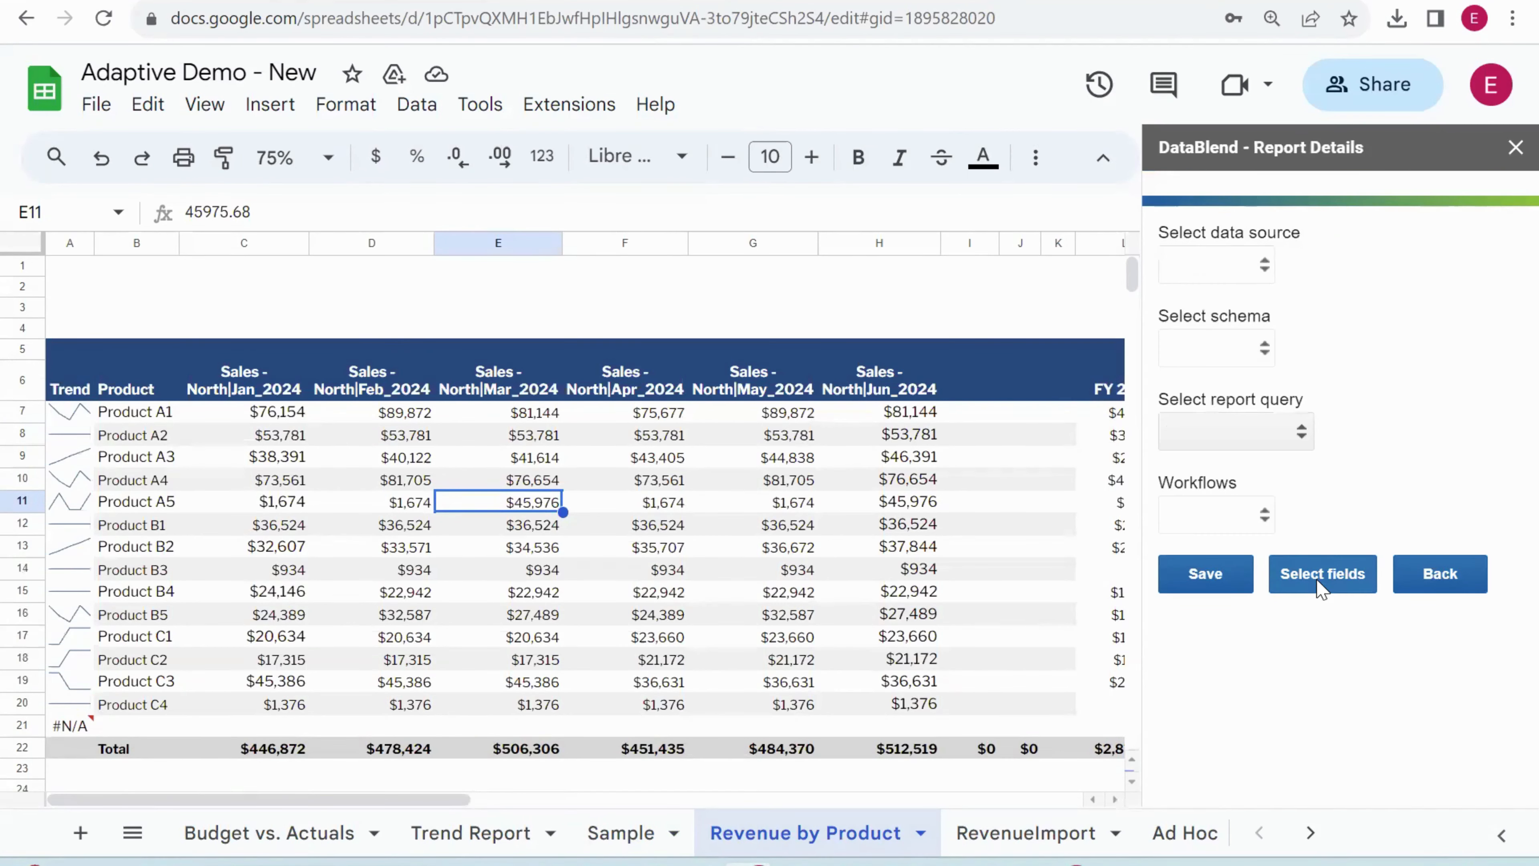
pyautogui.click(1317, 583)
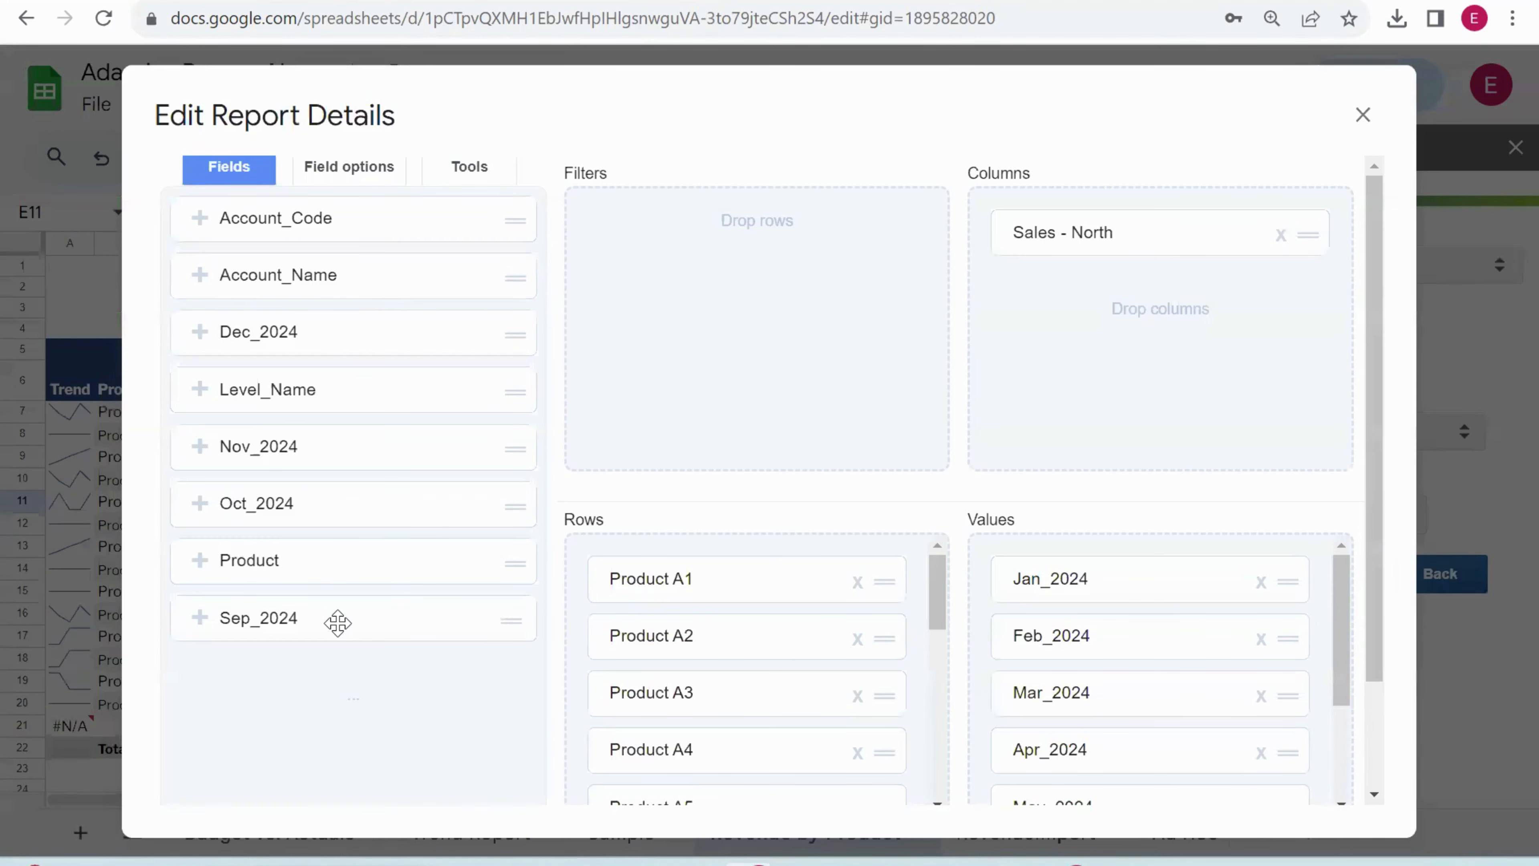
# Add Jul_2024 and Aug_2024 to the values of the product revenue report.
pyautogui.moveTo(1375, 485); pyautogui.dragTo(1357, 669)
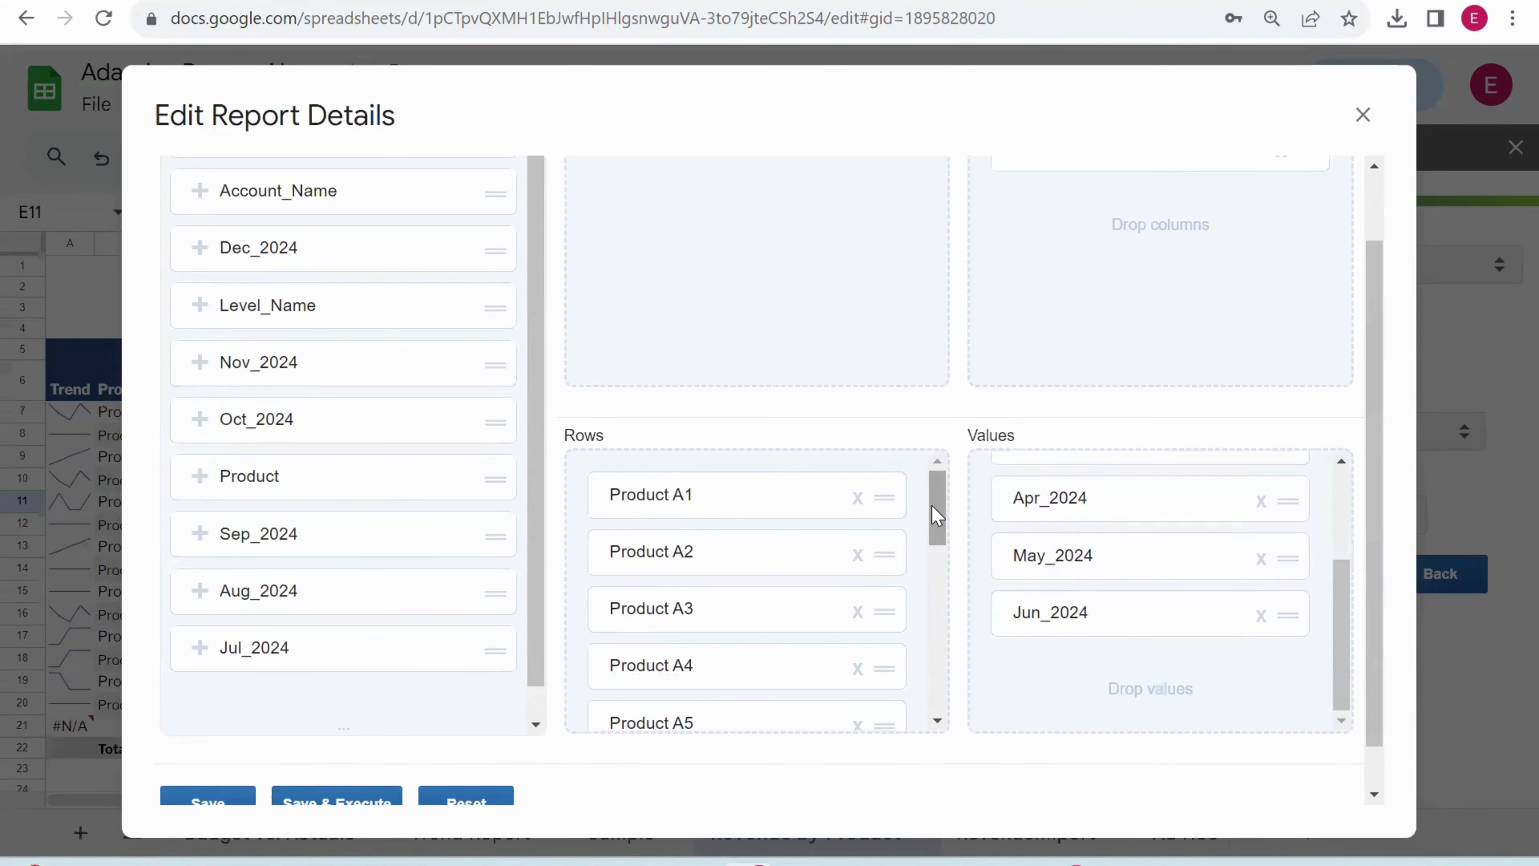
pyautogui.moveTo(931, 505); pyautogui.dragTo(948, 751)
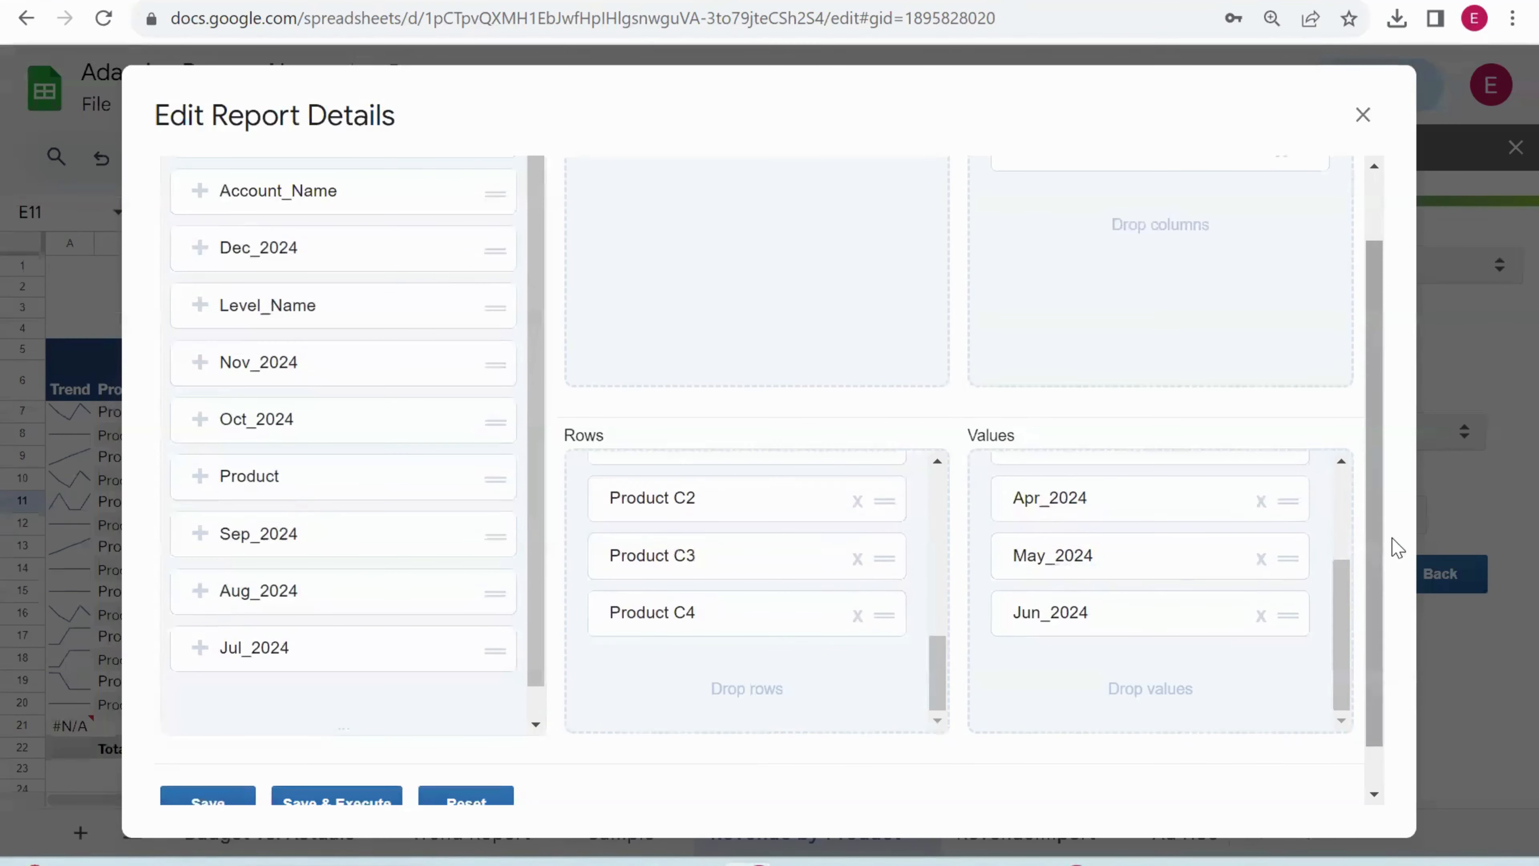
pyautogui.moveTo(1377, 556)
pyautogui.mouseDown()
pyautogui.moveTo(1368, 463)
pyautogui.moveTo(1371, 540)
pyautogui.mouseUp()
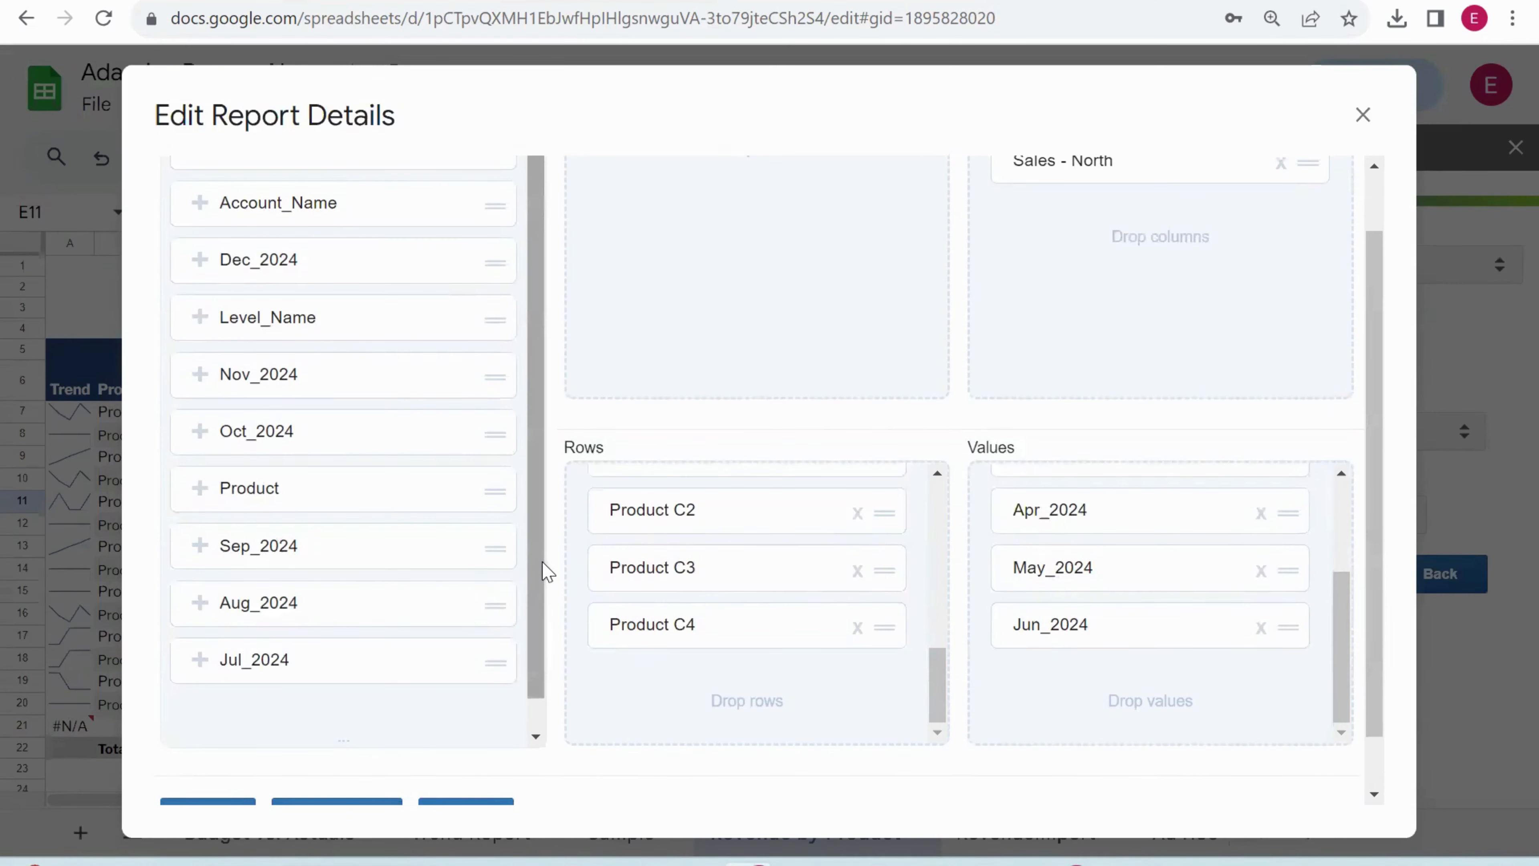
pyautogui.moveTo(541, 562); pyautogui.dragTo(520, 395)
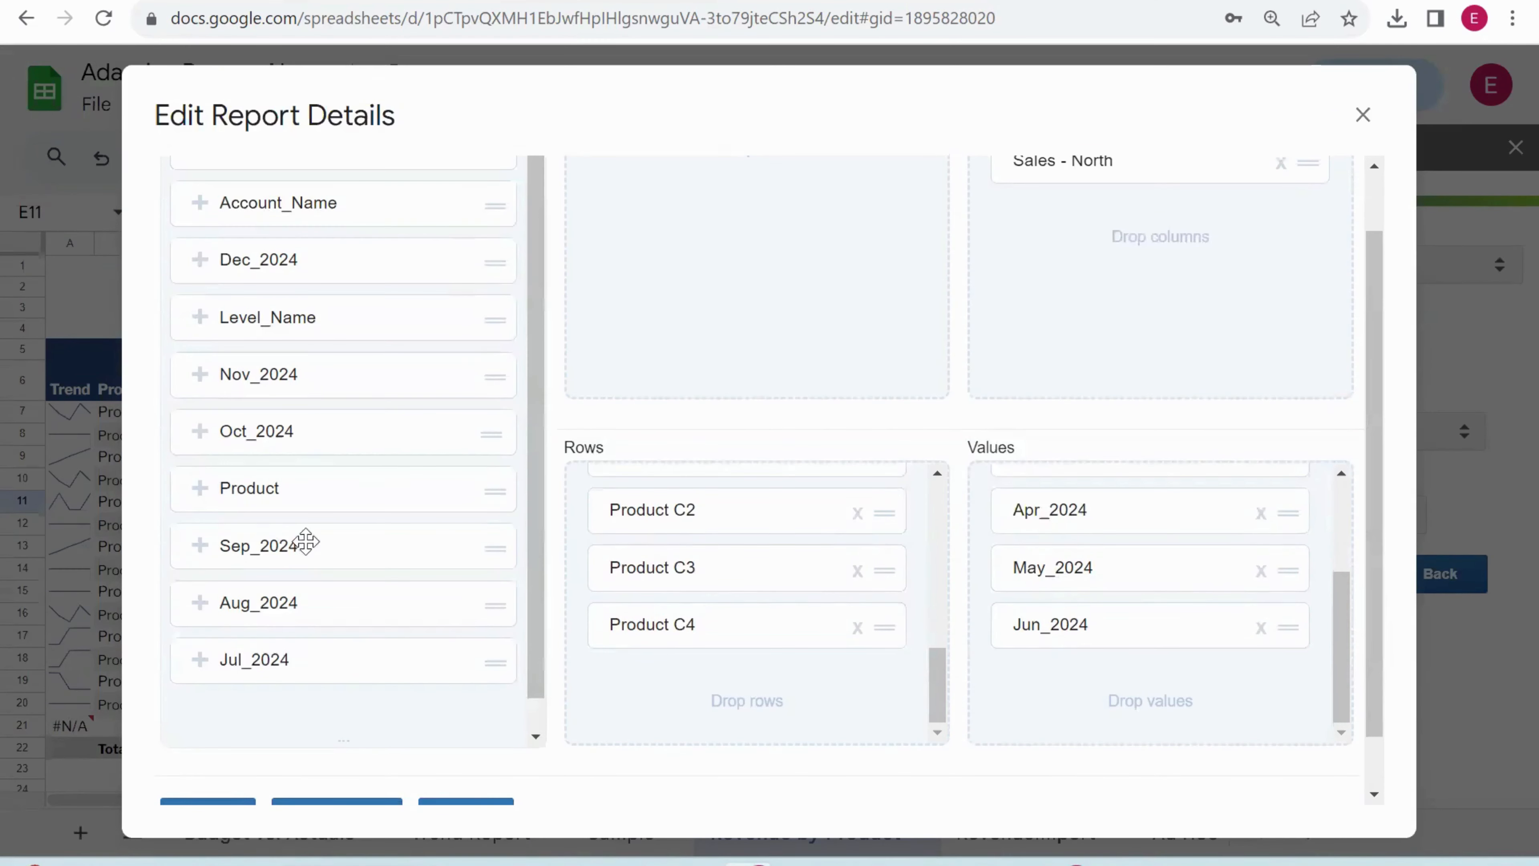
pyautogui.moveTo(339, 643); pyautogui.dragTo(1045, 723)
pyautogui.moveTo(302, 608); pyautogui.dragTo(1103, 681)
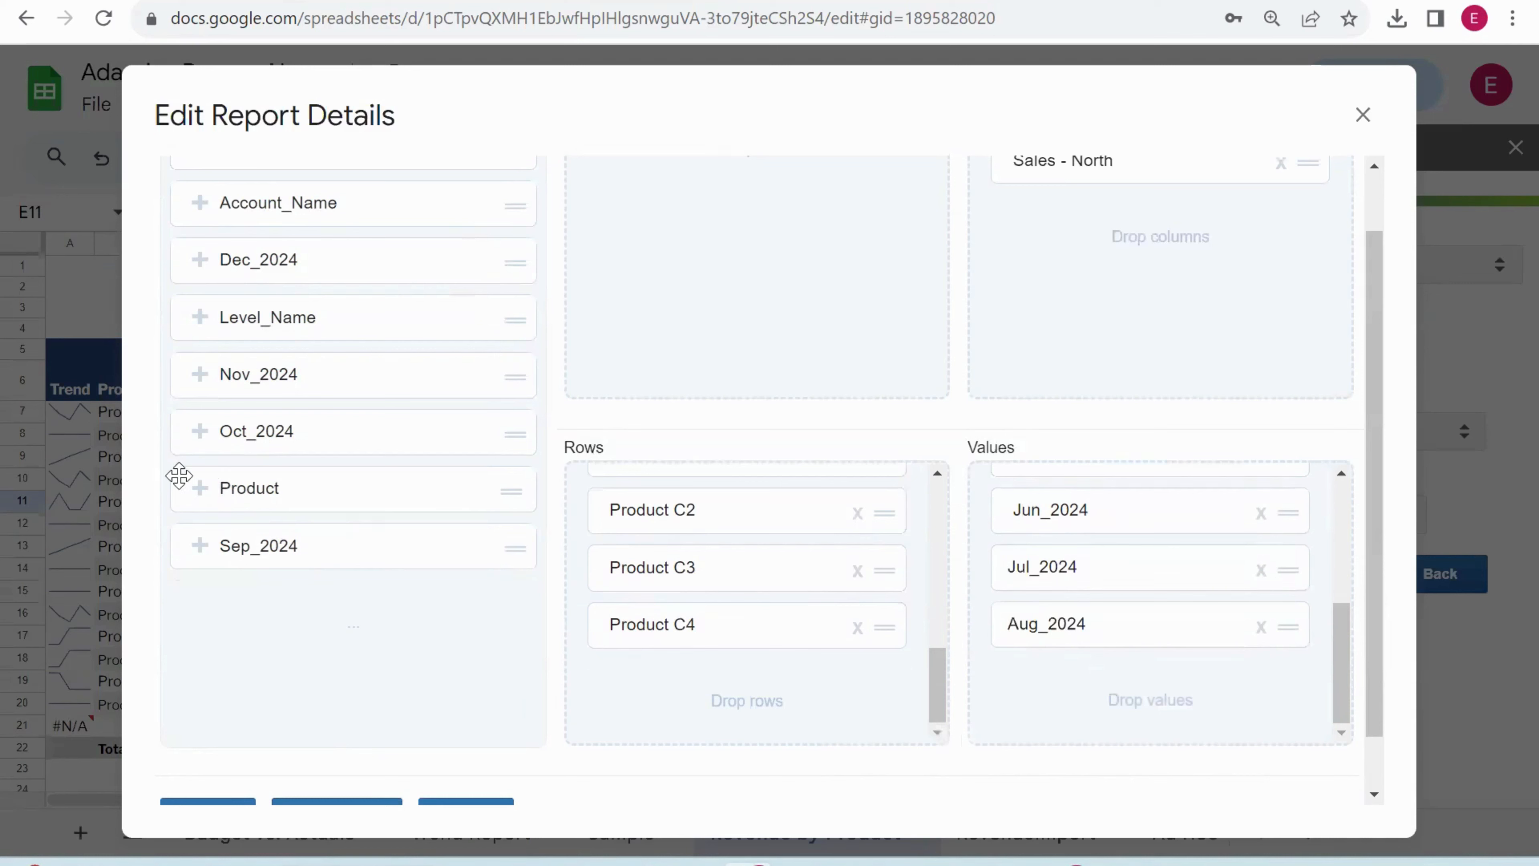
# Add Product C5 from the Product field to the report rows, and save and execute the report.
pyautogui.click(198, 489)
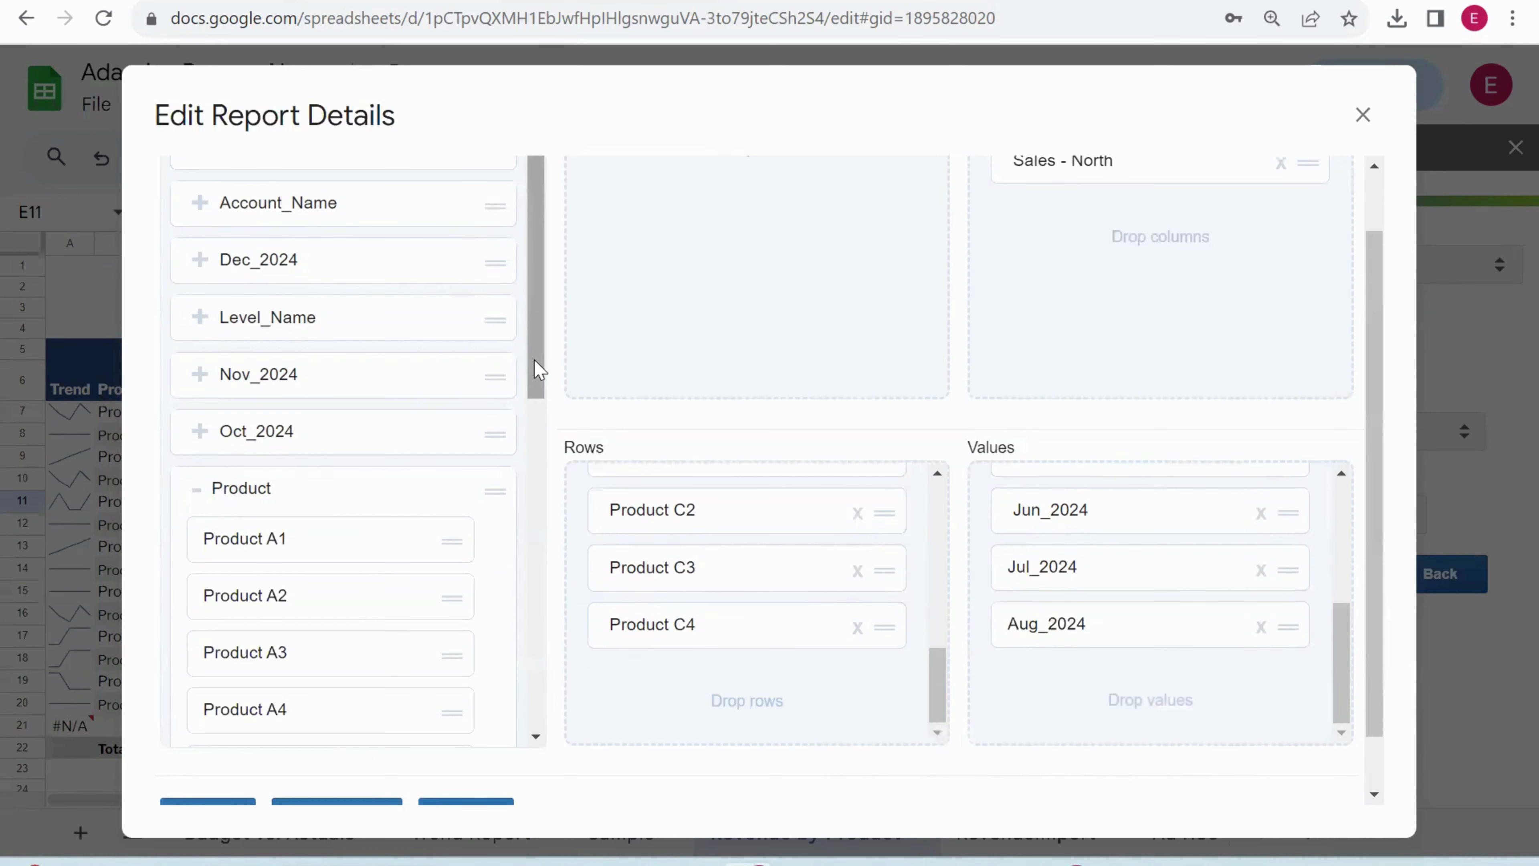
pyautogui.moveTo(532, 368); pyautogui.dragTo(533, 663)
pyautogui.moveTo(304, 636); pyautogui.dragTo(666, 732)
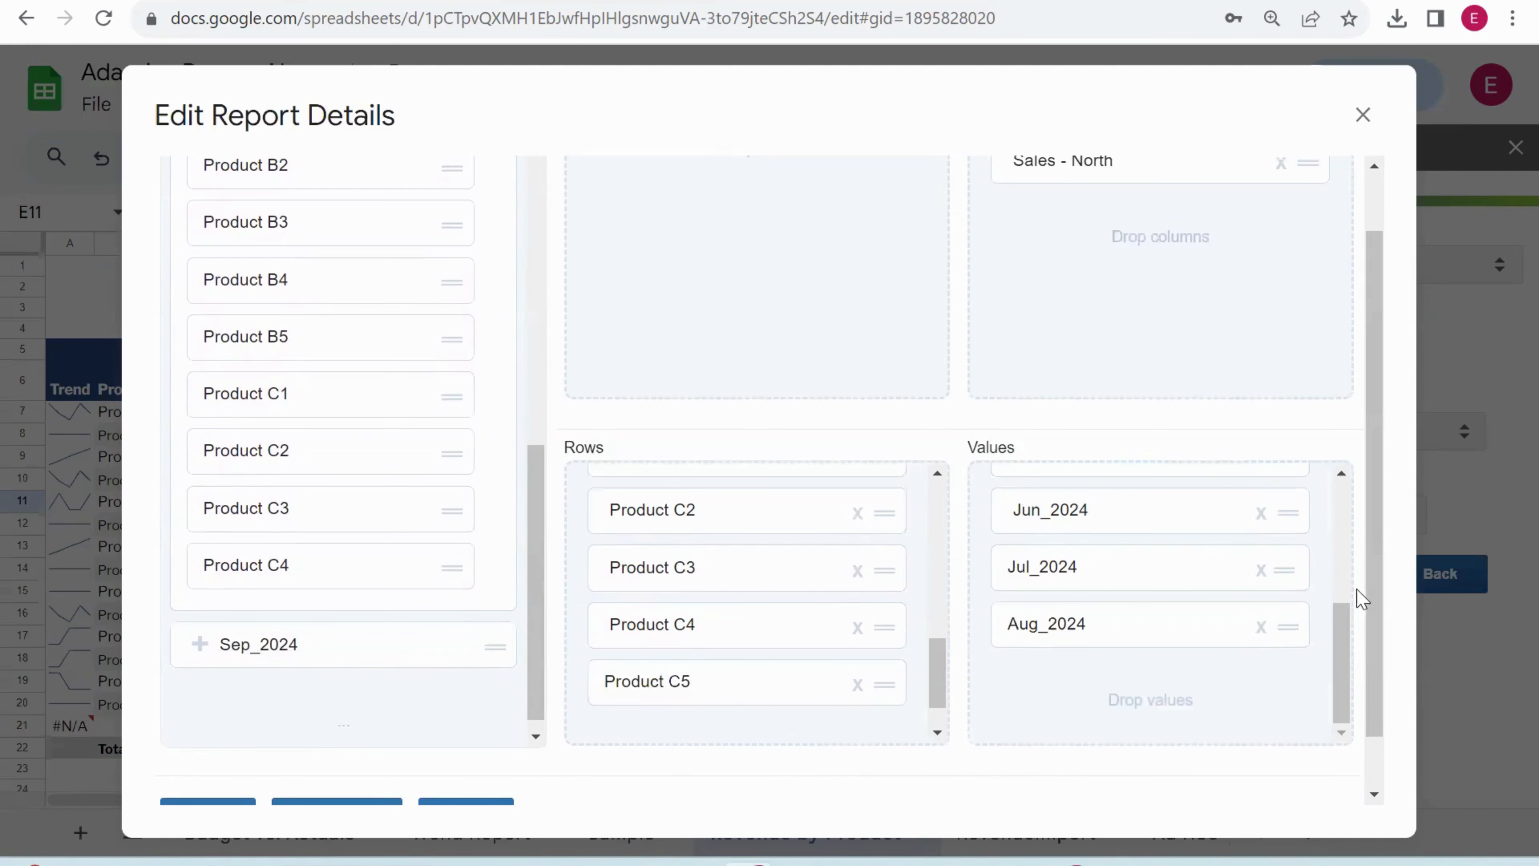
pyautogui.moveTo(1370, 590); pyautogui.dragTo(1378, 672)
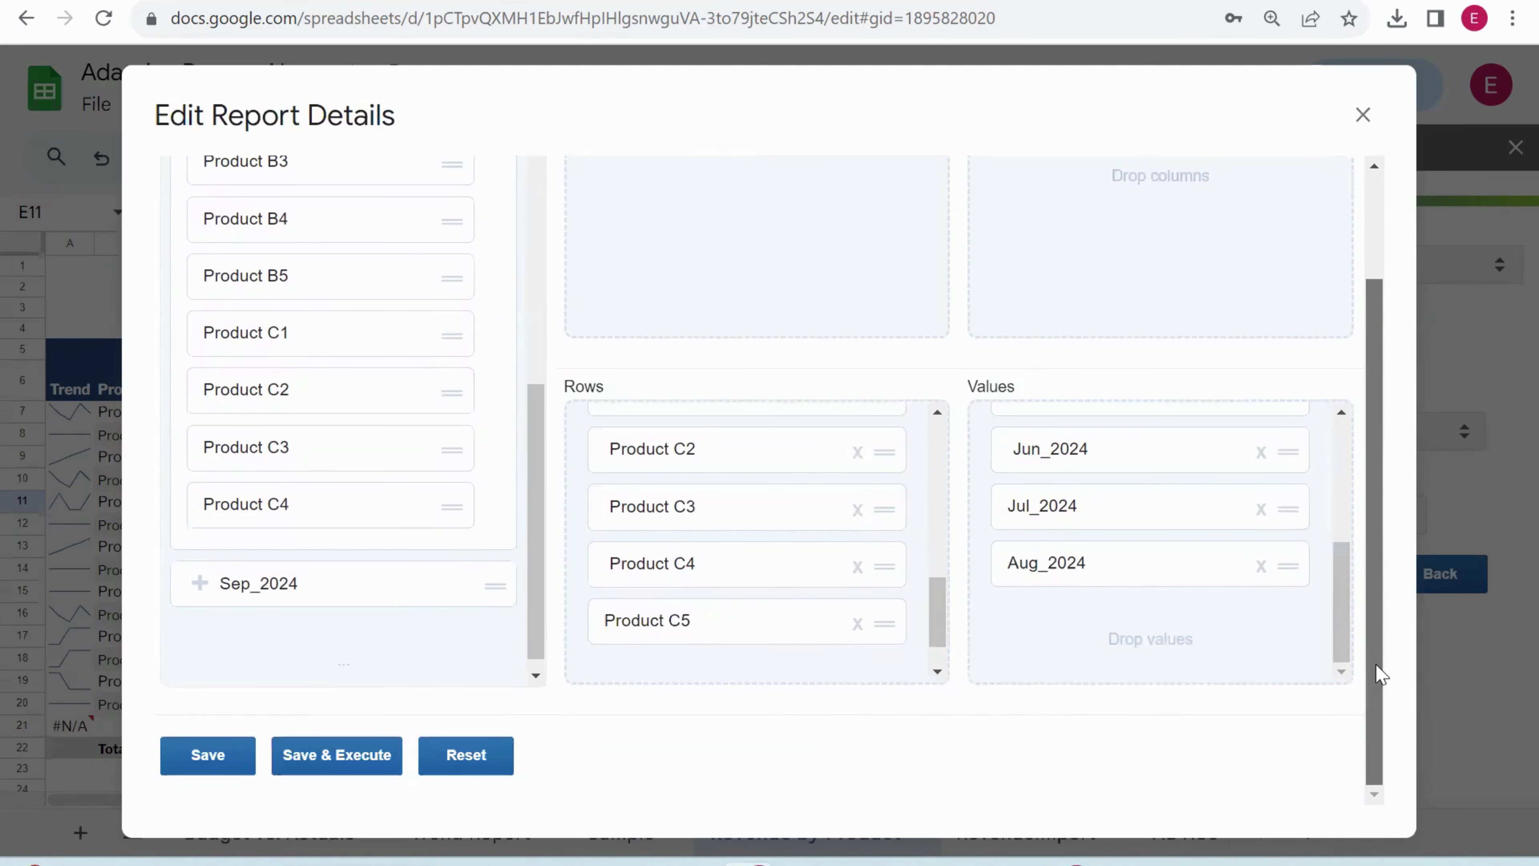
pyautogui.click(335, 755)
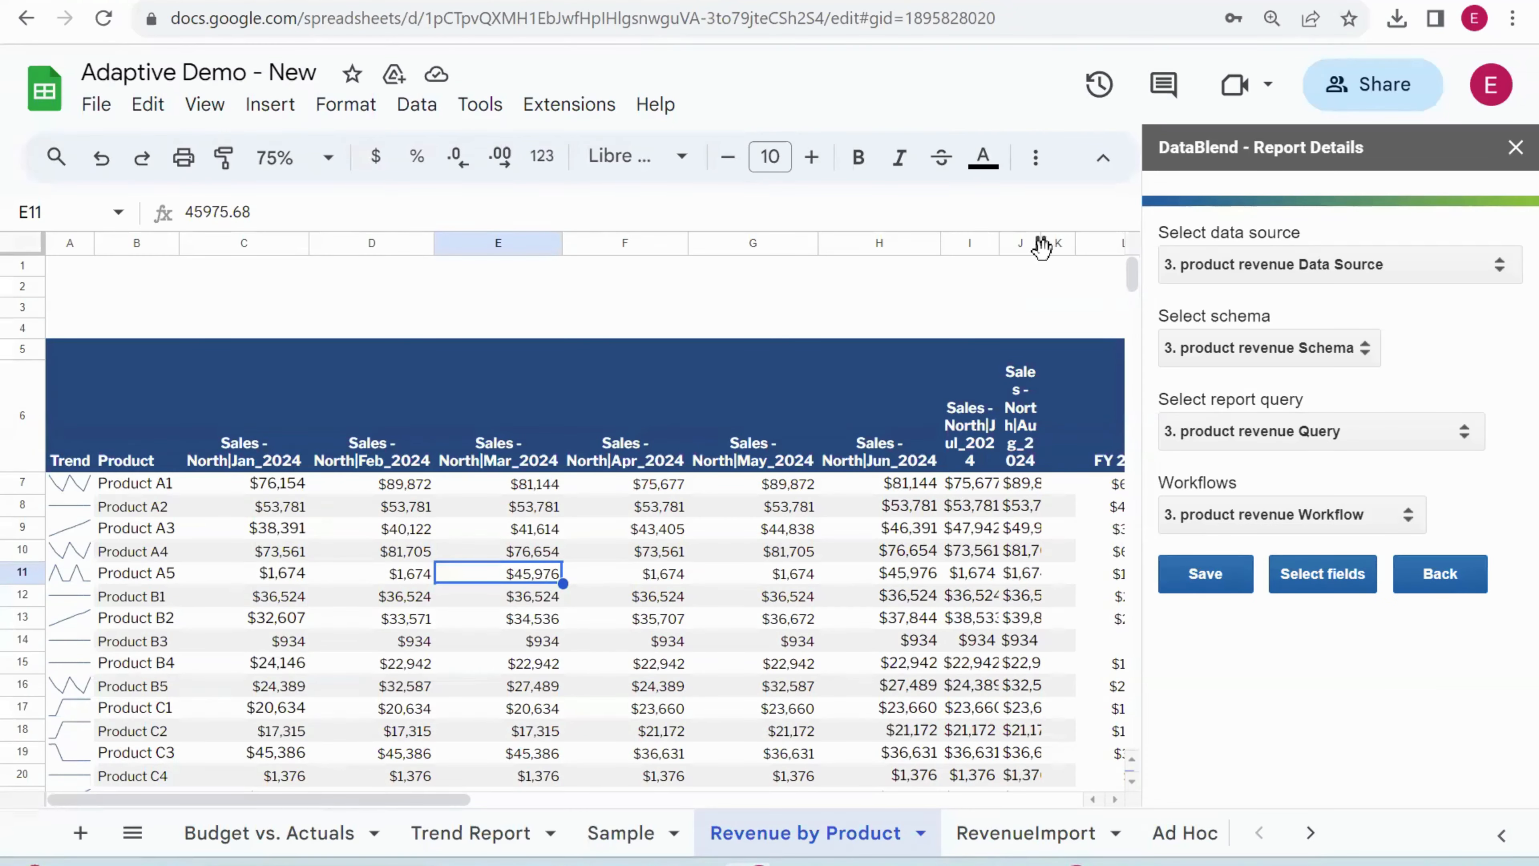
# Widen columns I and J on the Revenue by Product sheet to fit the July and August figures.
pyautogui.moveTo(1040, 245); pyautogui.dragTo(1102, 246)
pyautogui.moveTo(999, 242); pyautogui.dragTo(1039, 242)
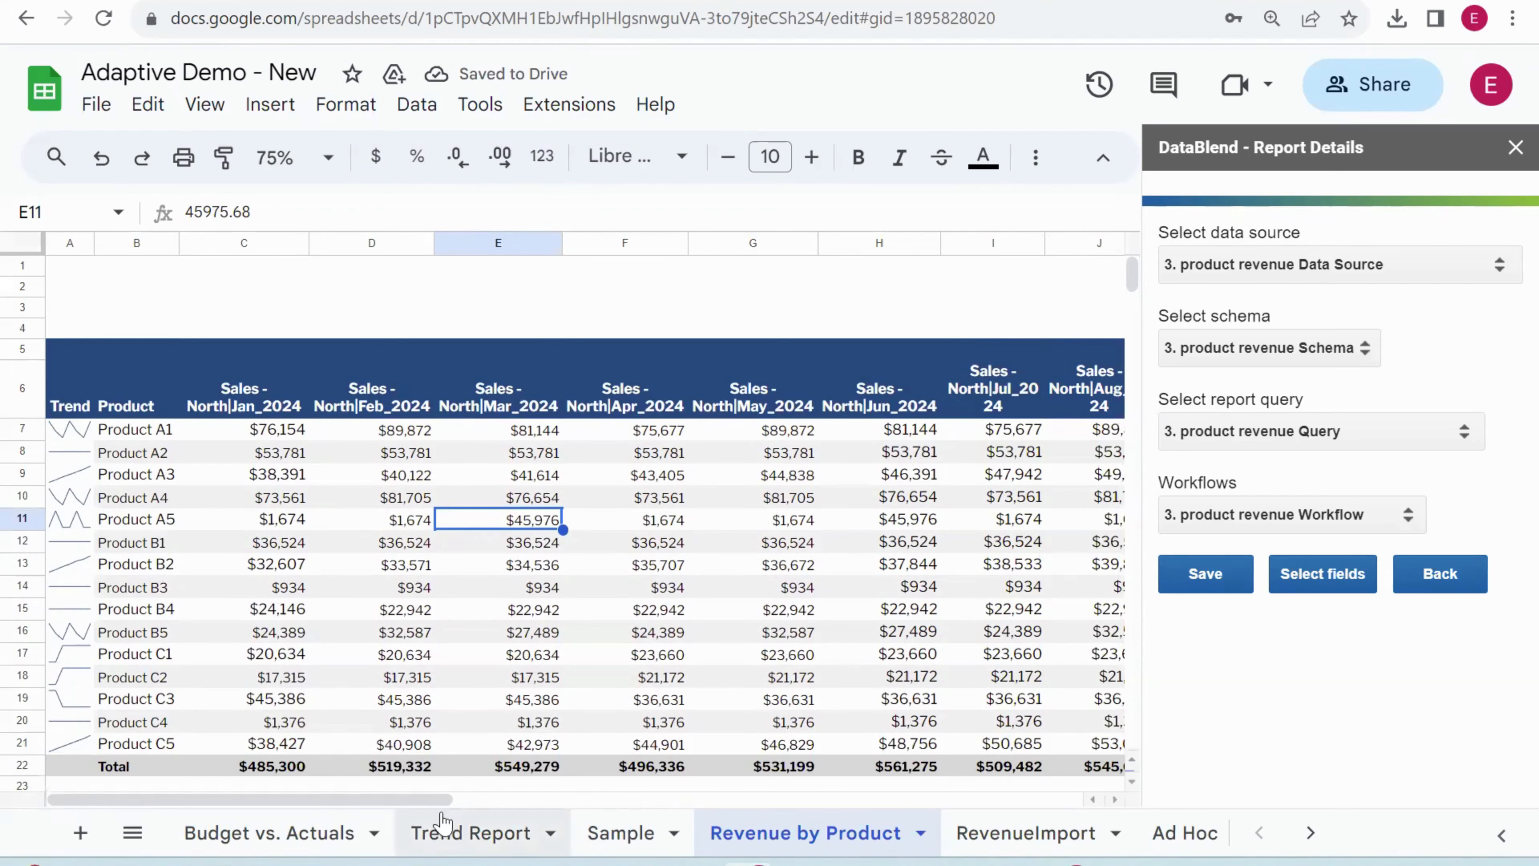
pyautogui.moveTo(448, 800); pyautogui.dragTo(292, 803)
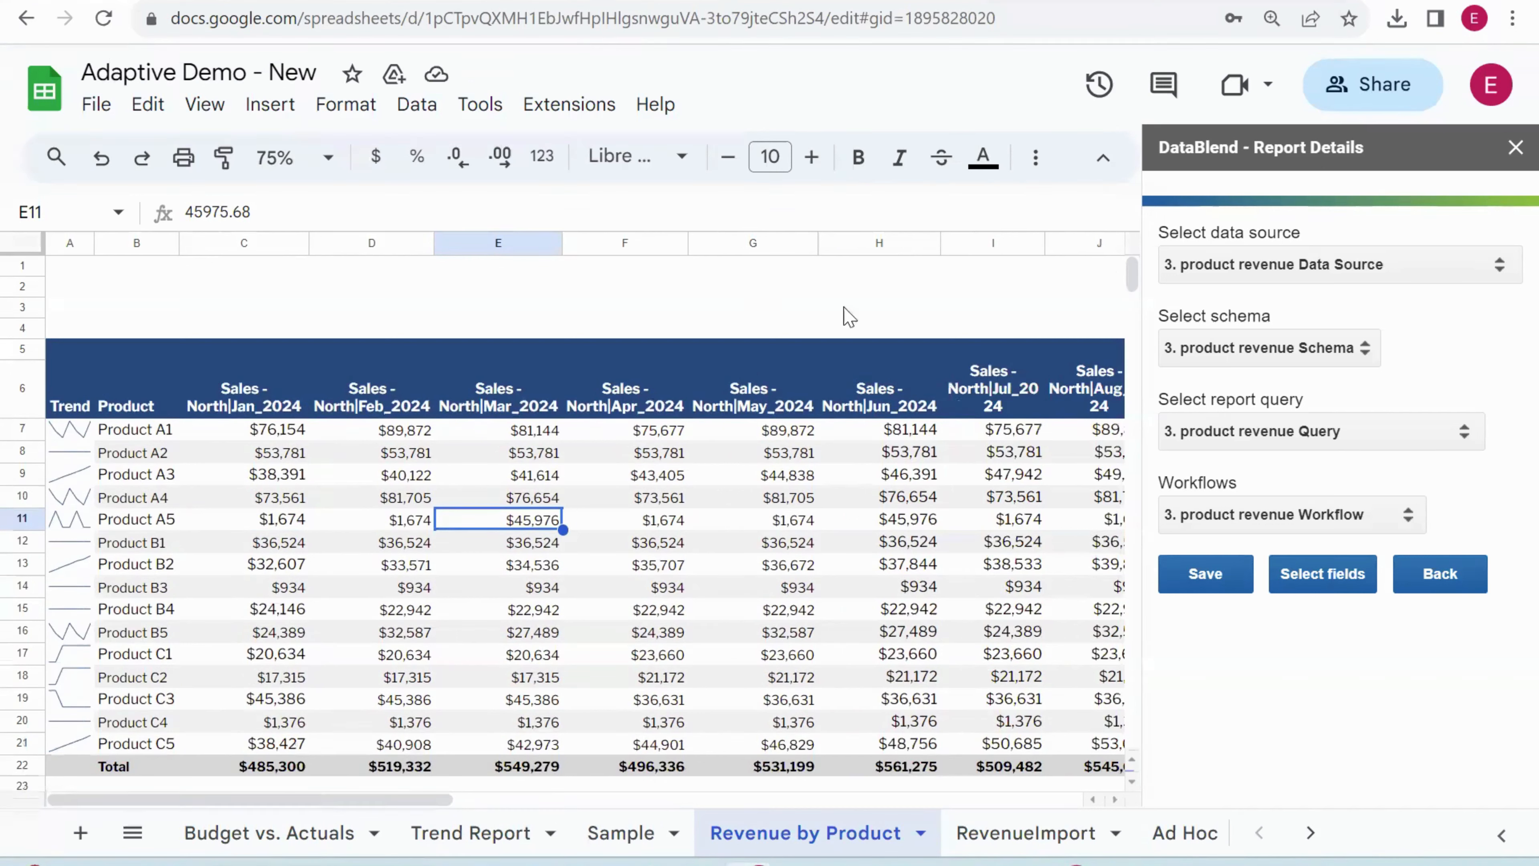
# Replace the report details with the DataBlend saved queries list and go to the RevenueImport sheet.
pyautogui.click(1514, 147)
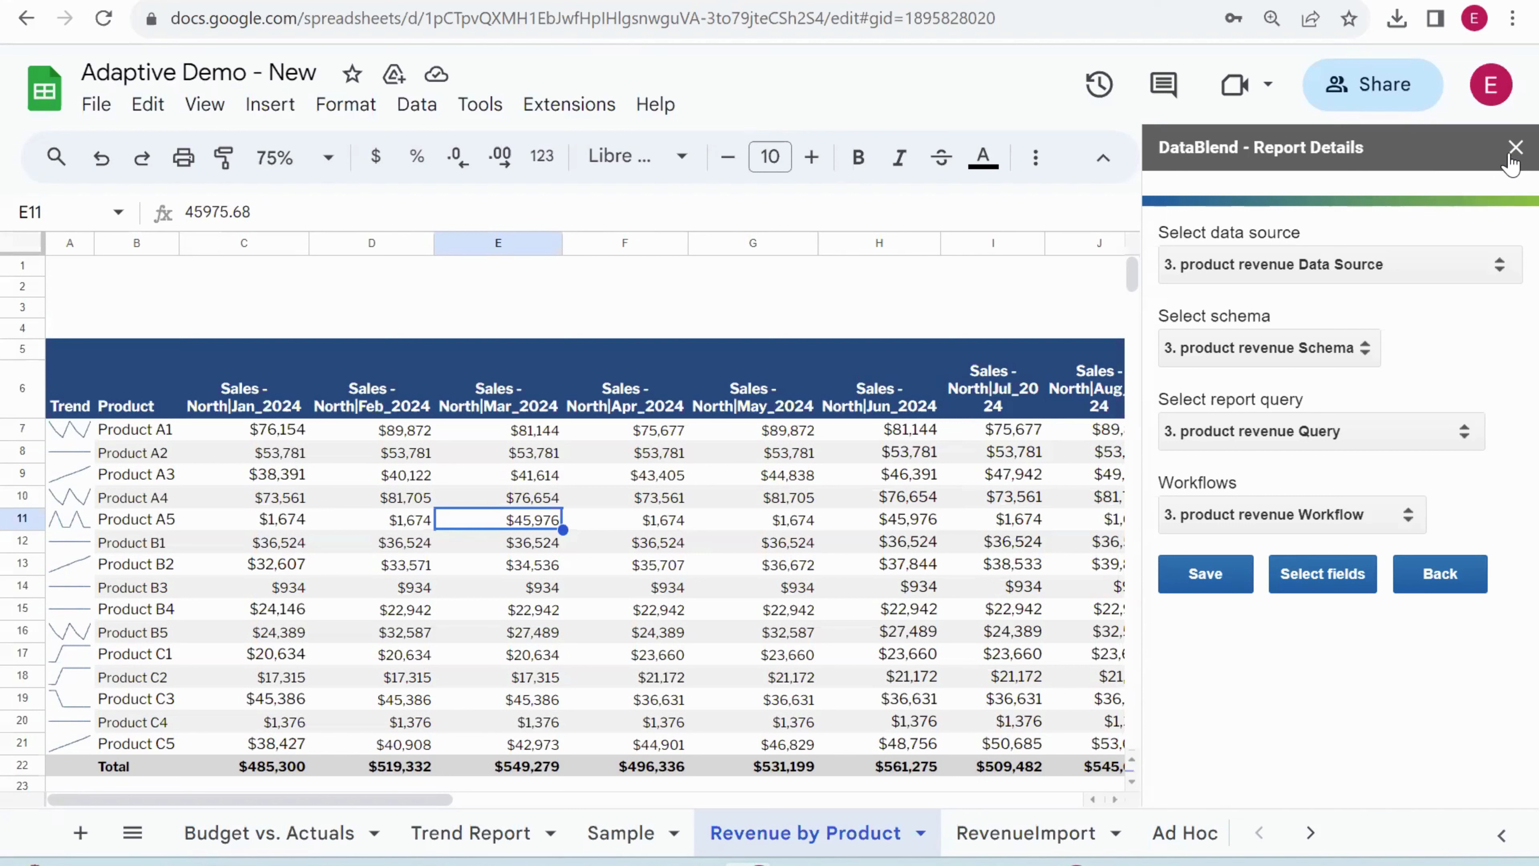
pyautogui.click(571, 107)
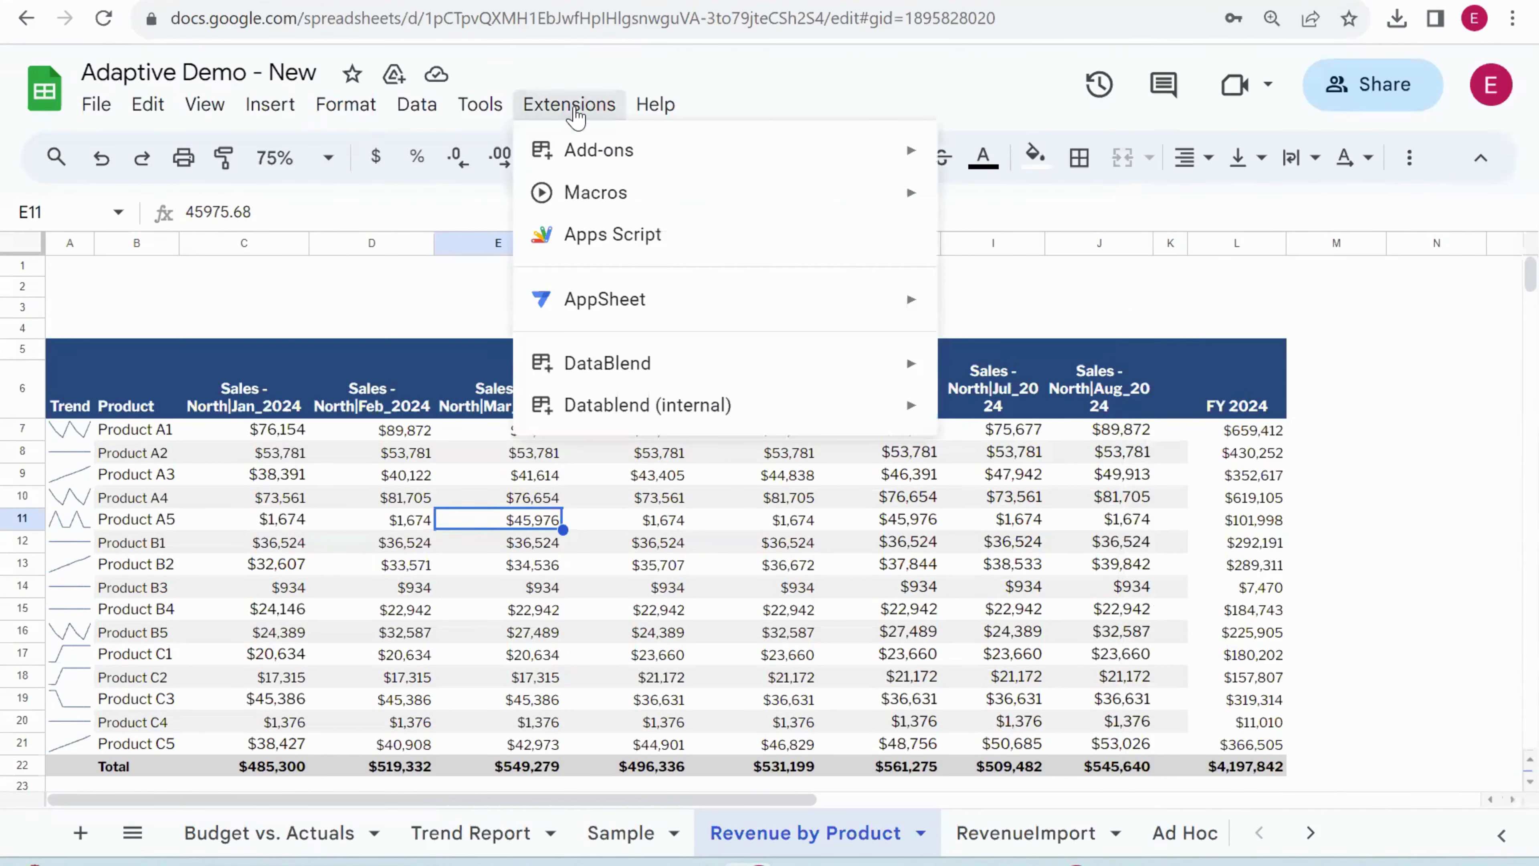
pyautogui.moveTo(691, 368)
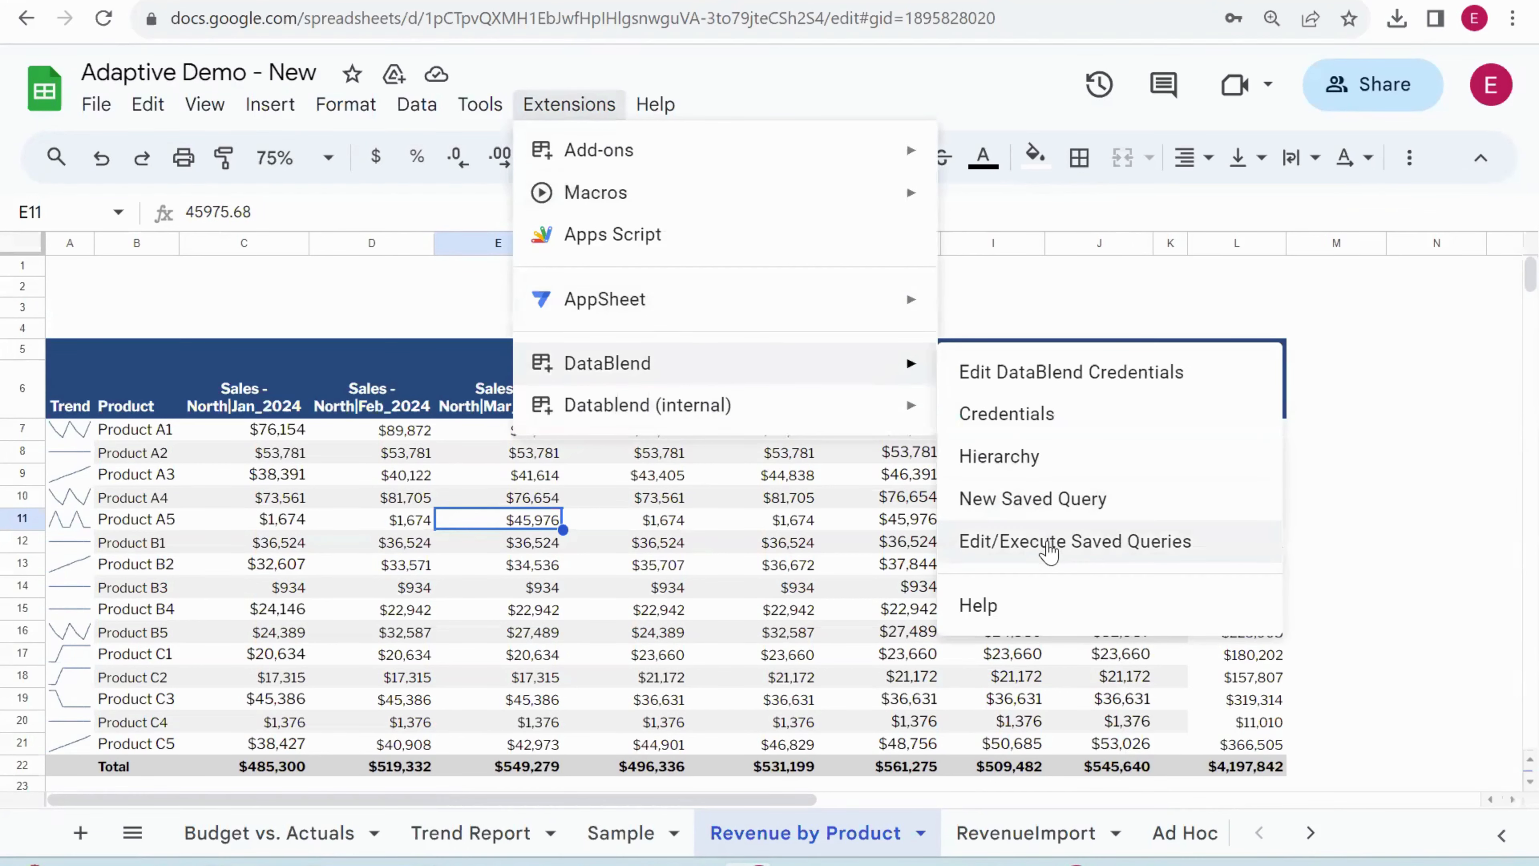
pyautogui.click(1043, 542)
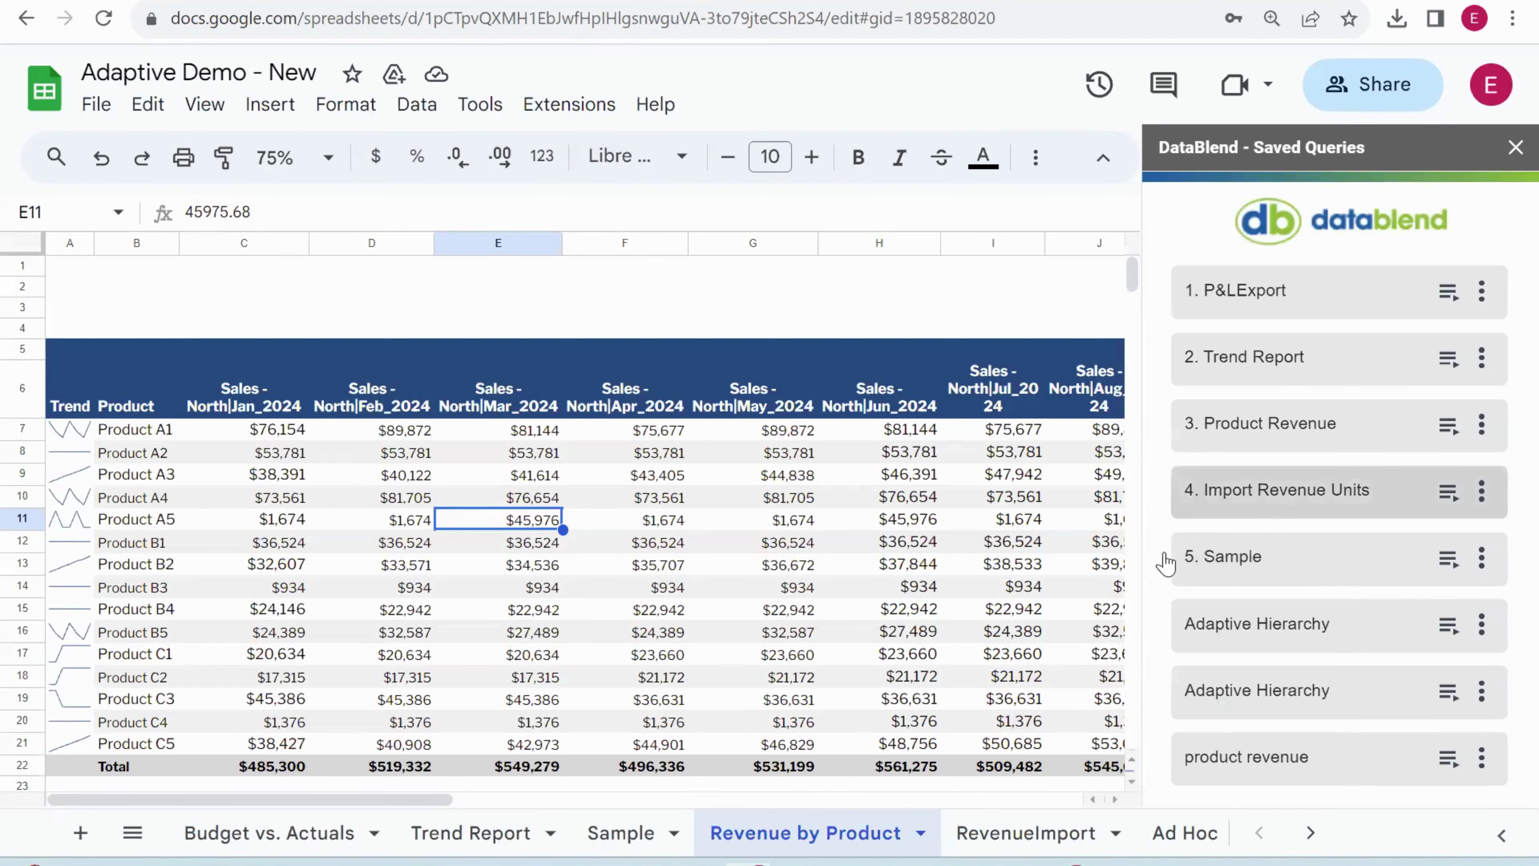
pyautogui.click(975, 830)
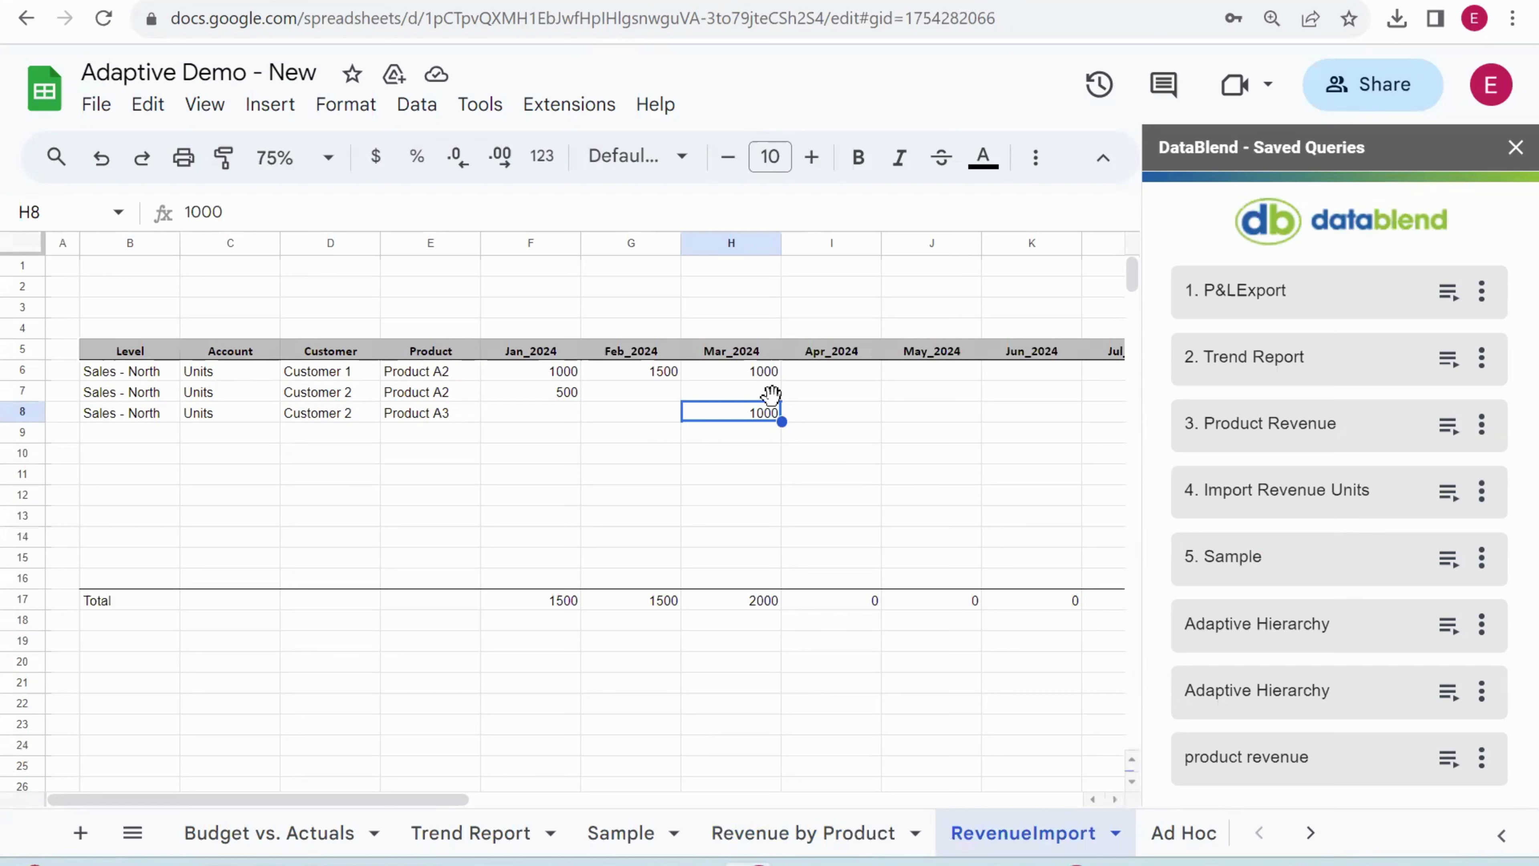
# Compare the Product Revenue units in Adaptive Planning with Customer 1's January to March units on the RevenueImport sheet.
pyautogui.rightClick(532, 1)
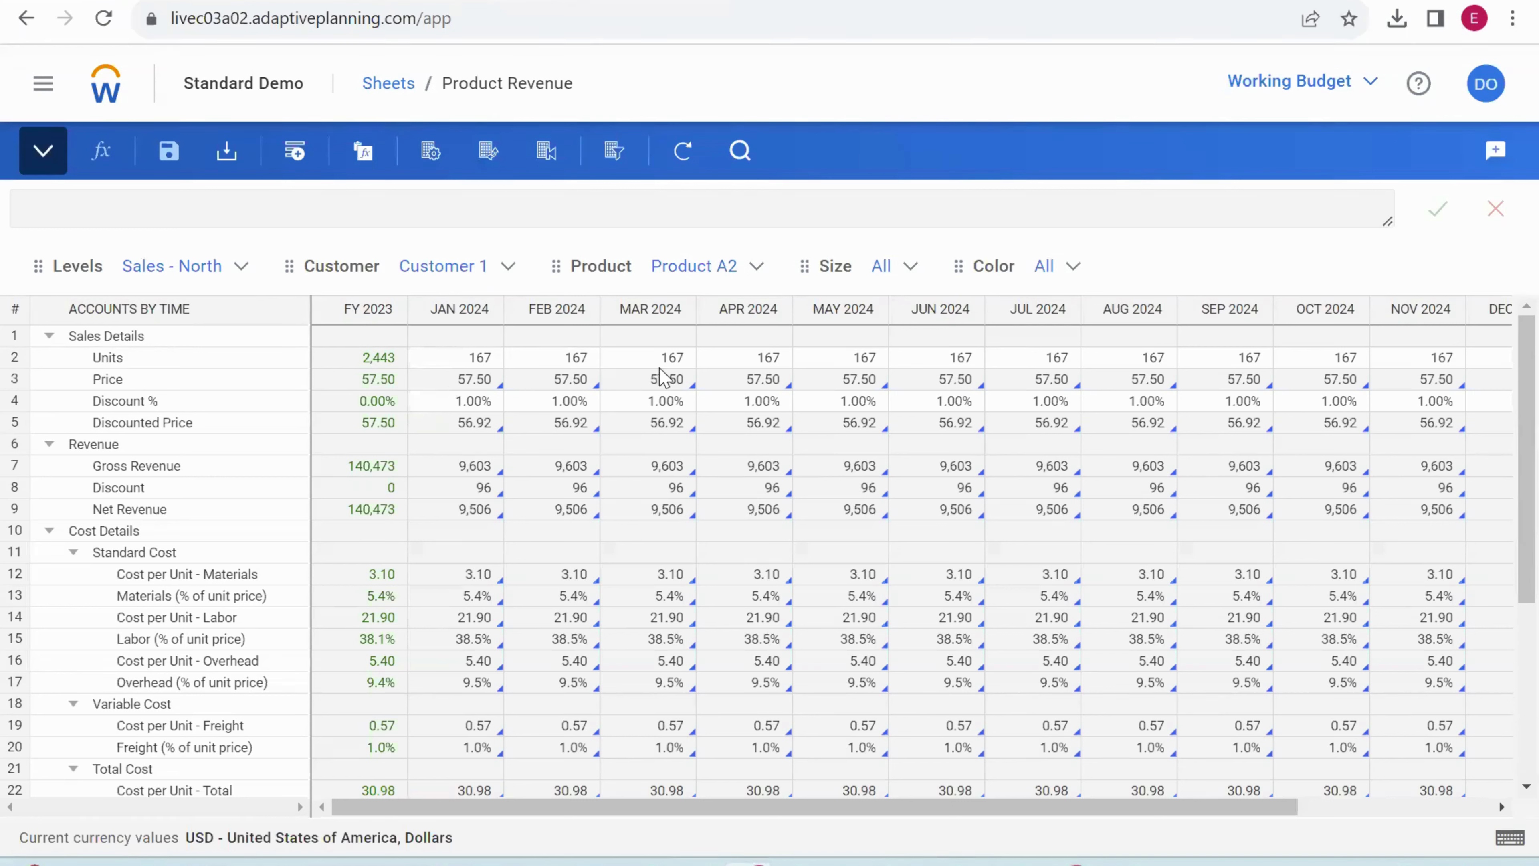
pyautogui.click(930, 3)
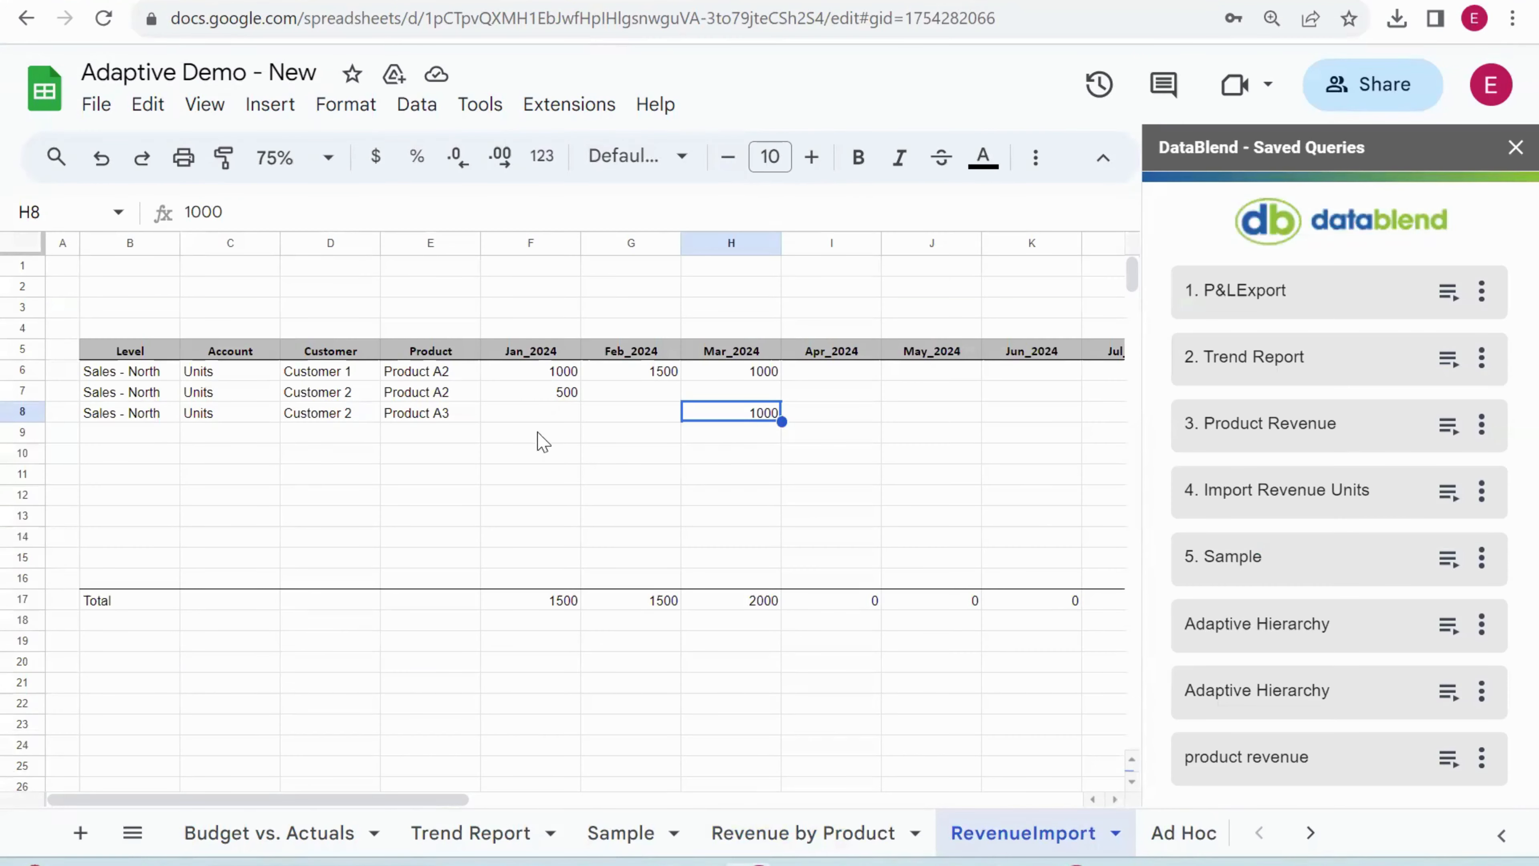
pyautogui.moveTo(556, 375); pyautogui.dragTo(731, 378)
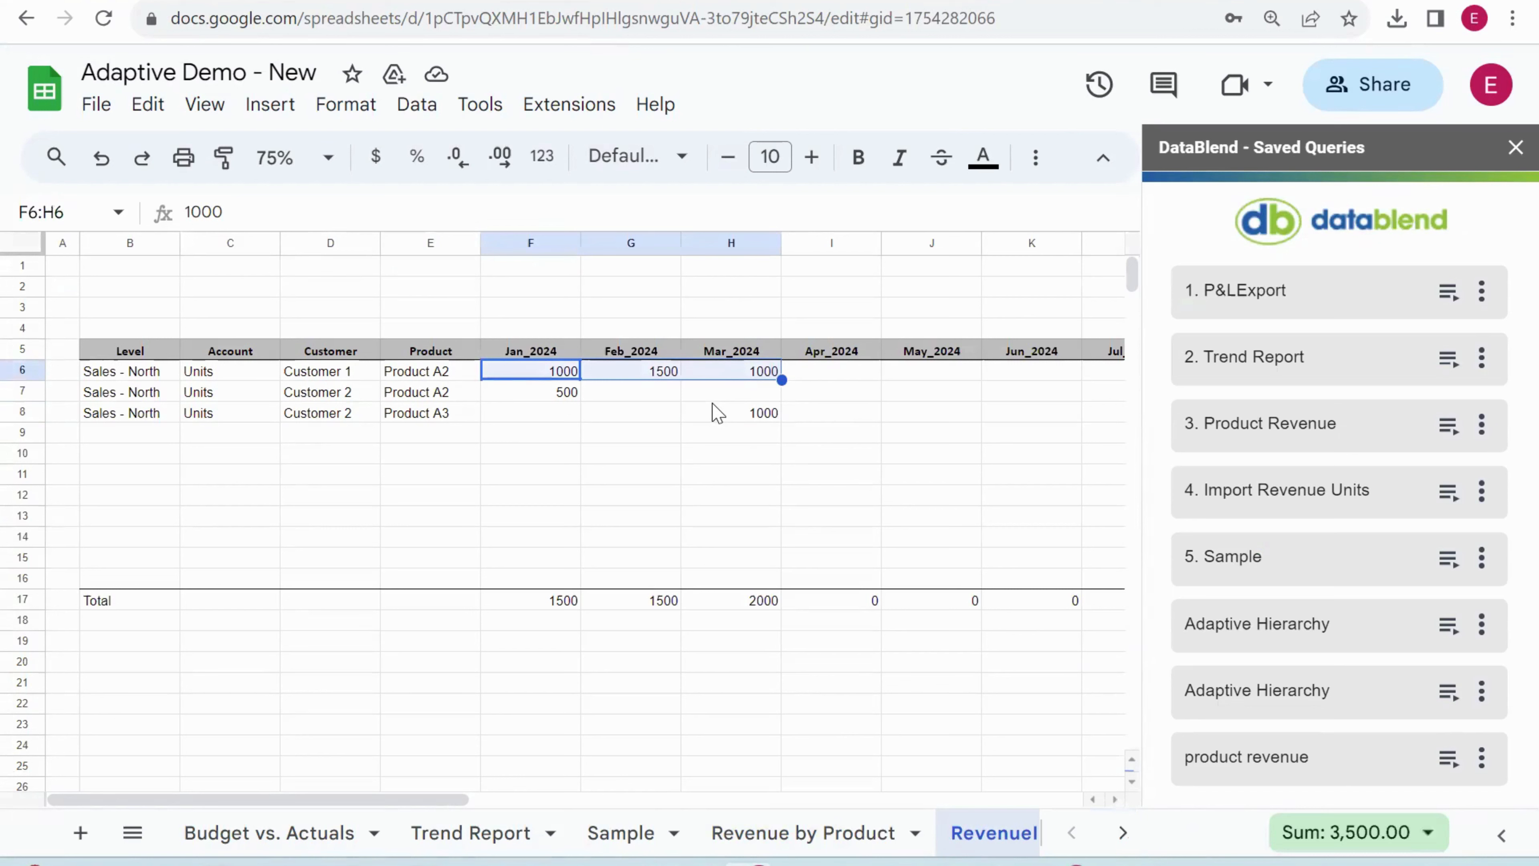
# Copy the Mar_2024 units of 1000 for Customer 1, Product A2 into Apr_2024 and May_2024.
pyautogui.click(768, 377)
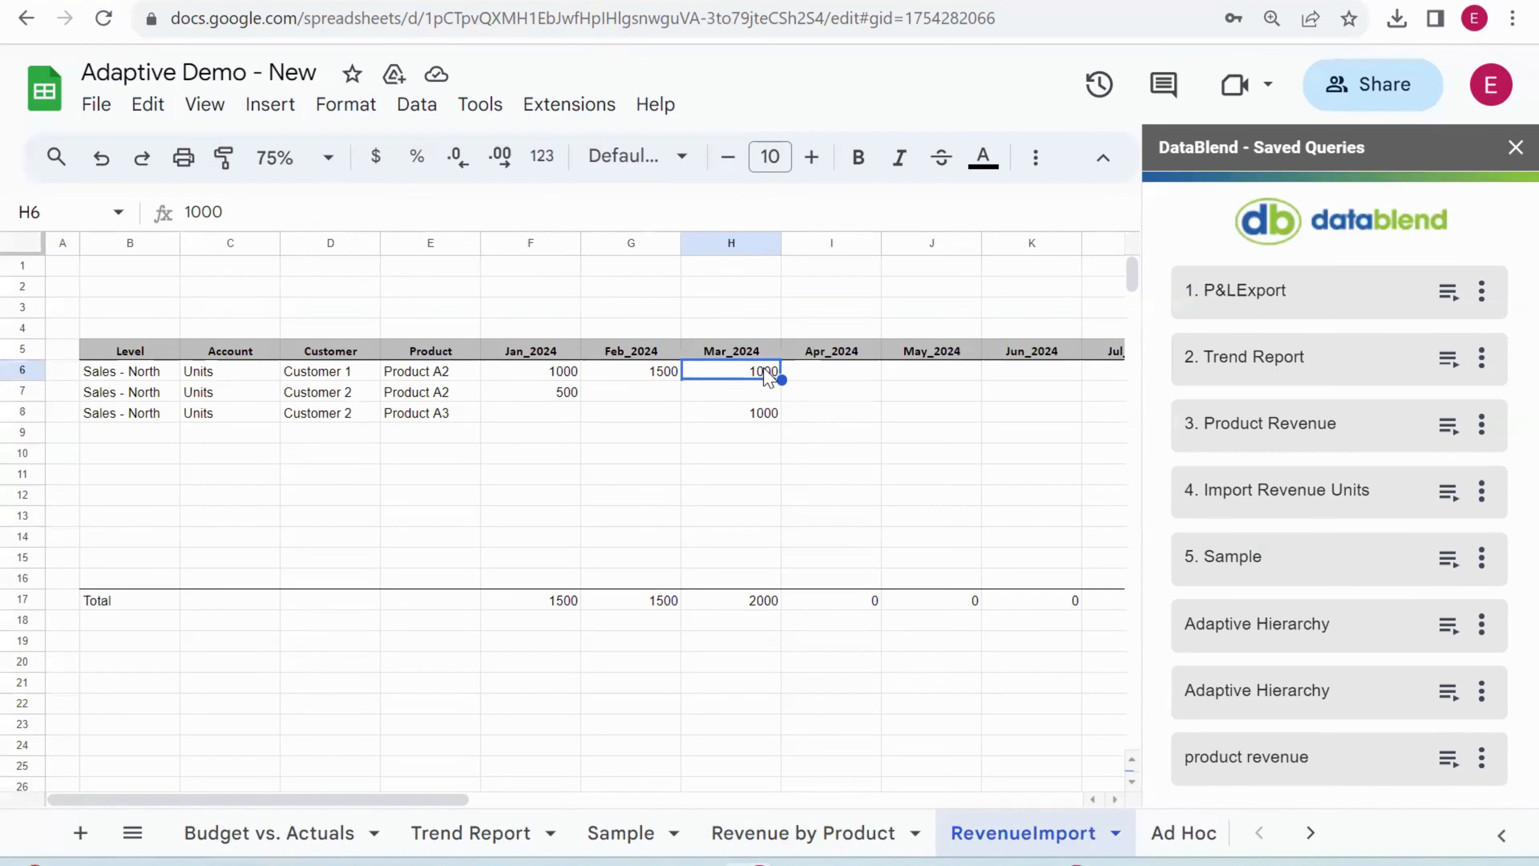
pyautogui.hotkey('ctrl', 'c')
pyautogui.press('Right')
pyautogui.hotkey('ctrl', 'v')
pyautogui.press('Right')
pyautogui.hotkey('ctrl', 'v')
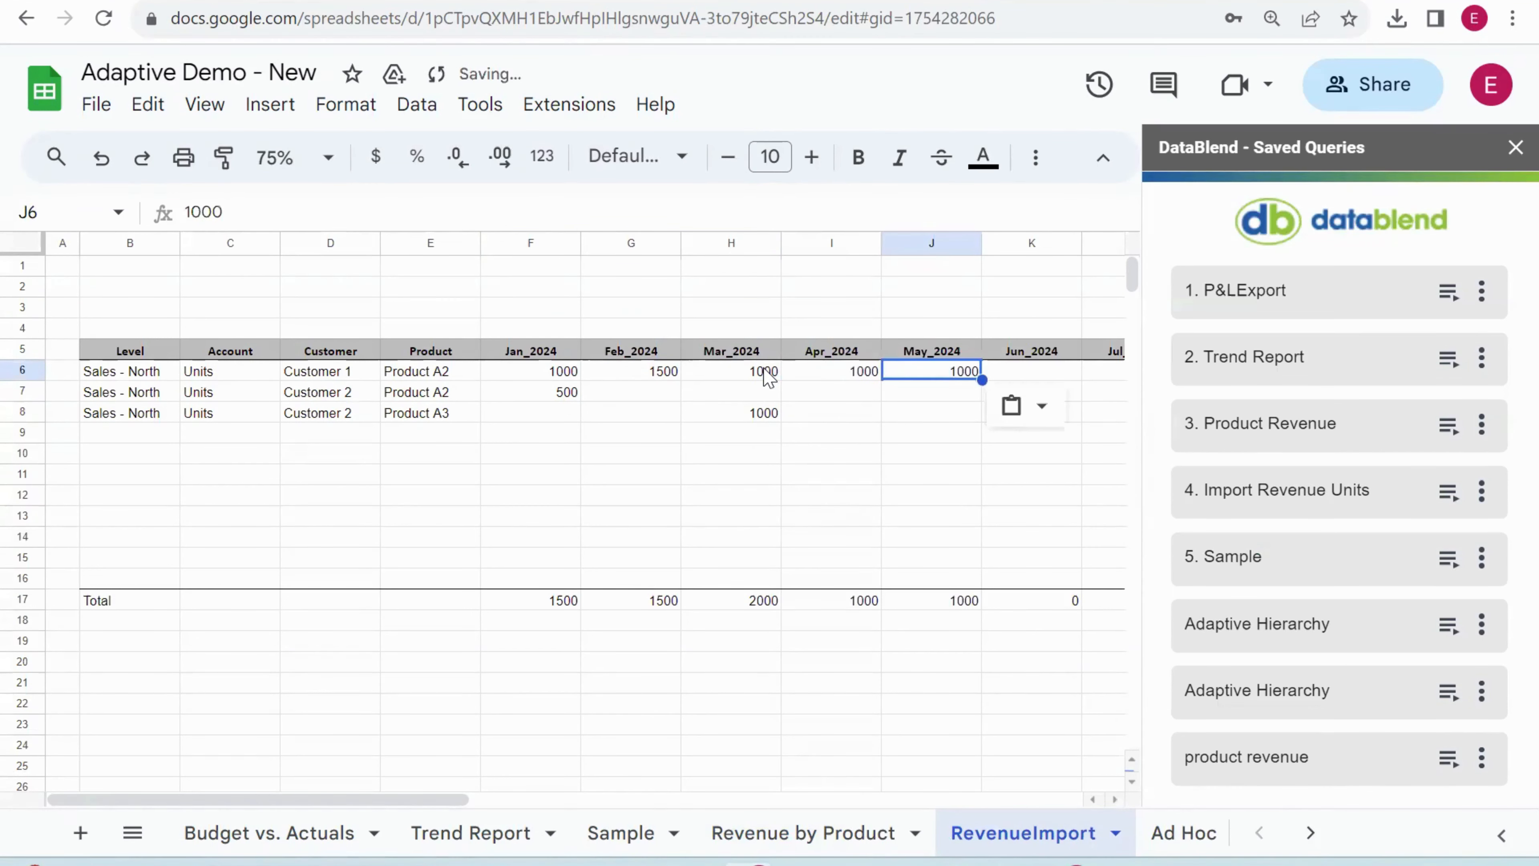
# Copy the Mar_2024 units of 1000 for Customer 2, Product A3 into Apr_2024.
pyautogui.press('Down')
pyautogui.press('Down')
pyautogui.press('Left')
pyautogui.press('Left')
pyautogui.hotkey('ctrl', 'c')
pyautogui.press('Right')
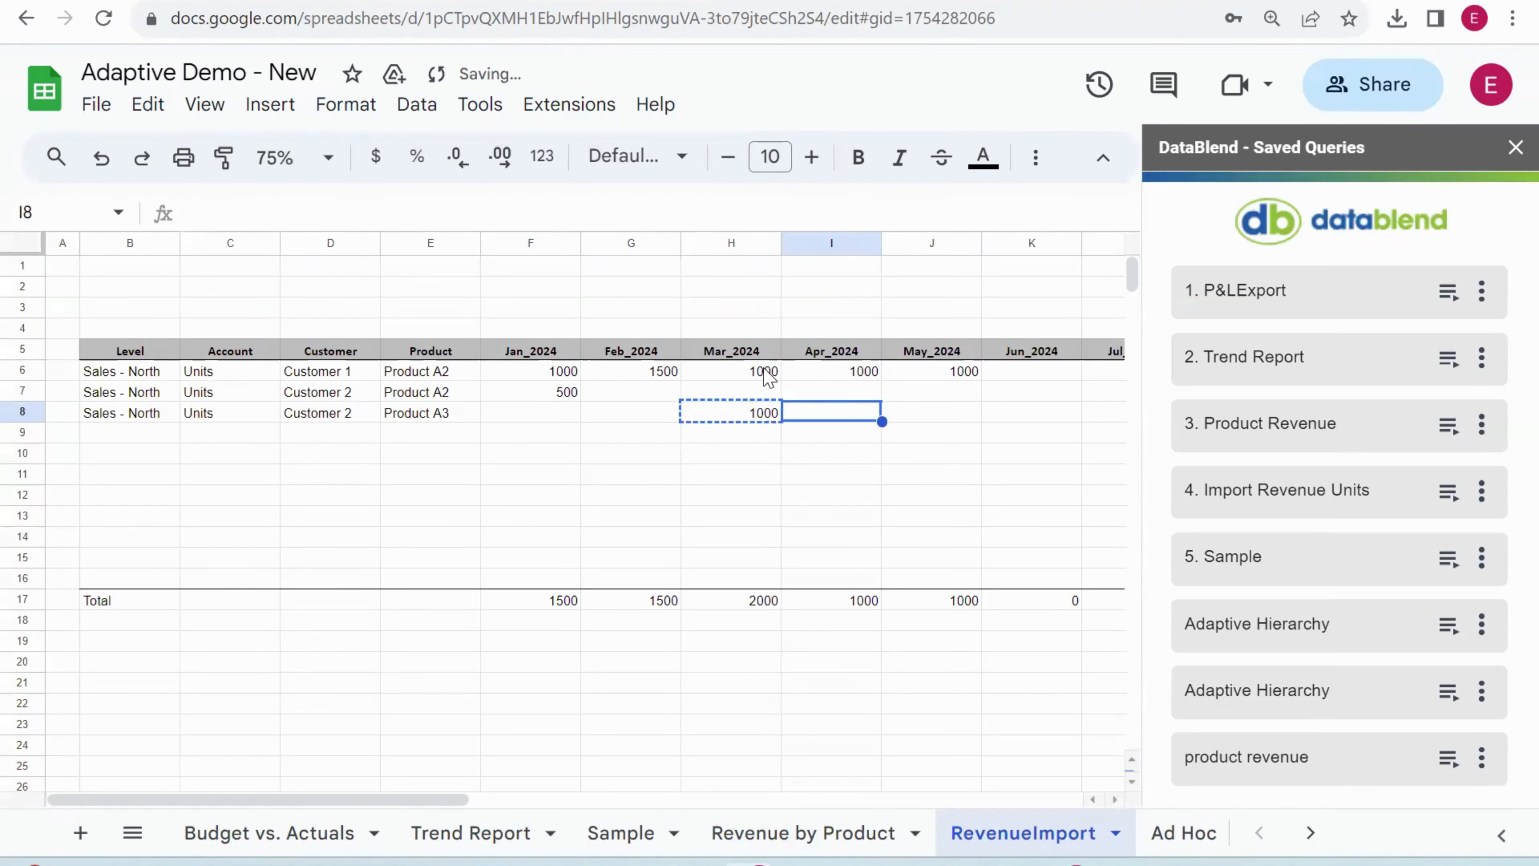
pyautogui.hotkey('ctrl', 'v')
pyautogui.press('Left')
pyautogui.press('Left')
pyautogui.press('Left')
pyautogui.press('Left')
pyautogui.press('Up')
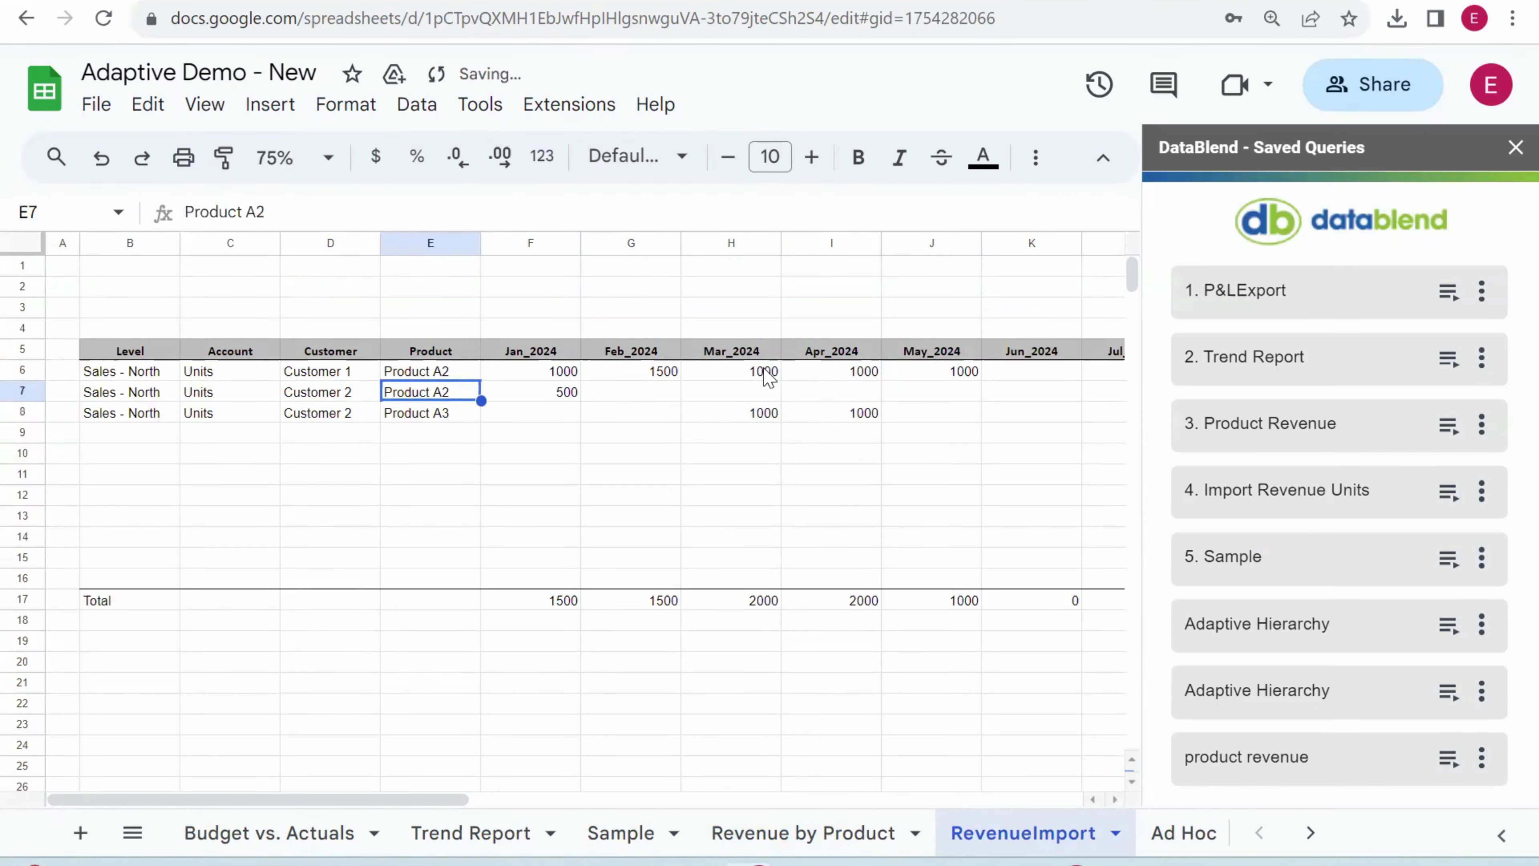
pyautogui.press('Down')
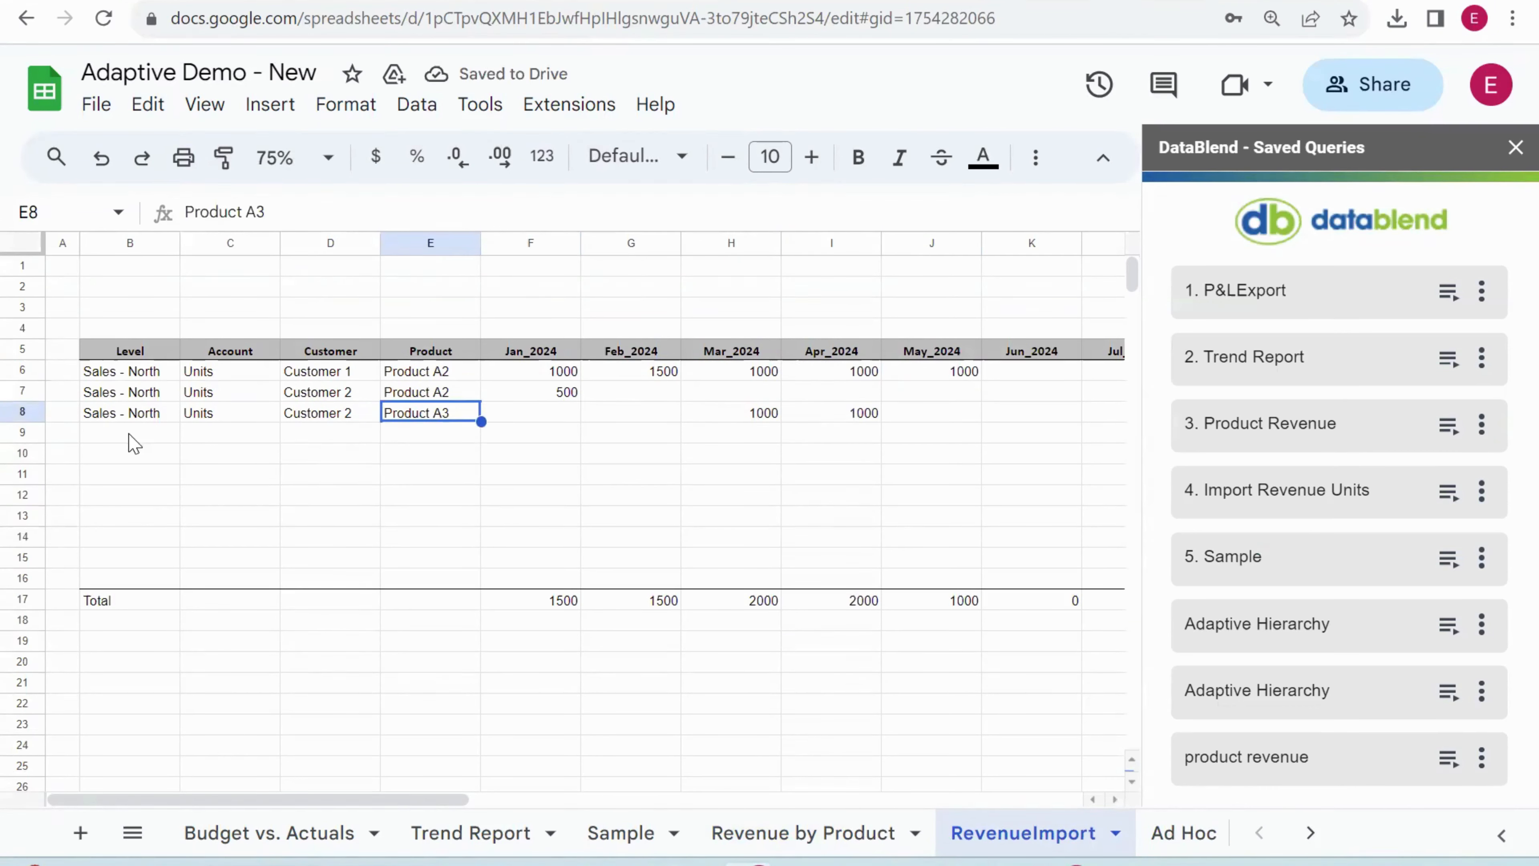
# Execute the "4. Import Revenue Units" workflow for the Working Budget version.
pyautogui.moveTo(130, 434); pyautogui.dragTo(148, 549)
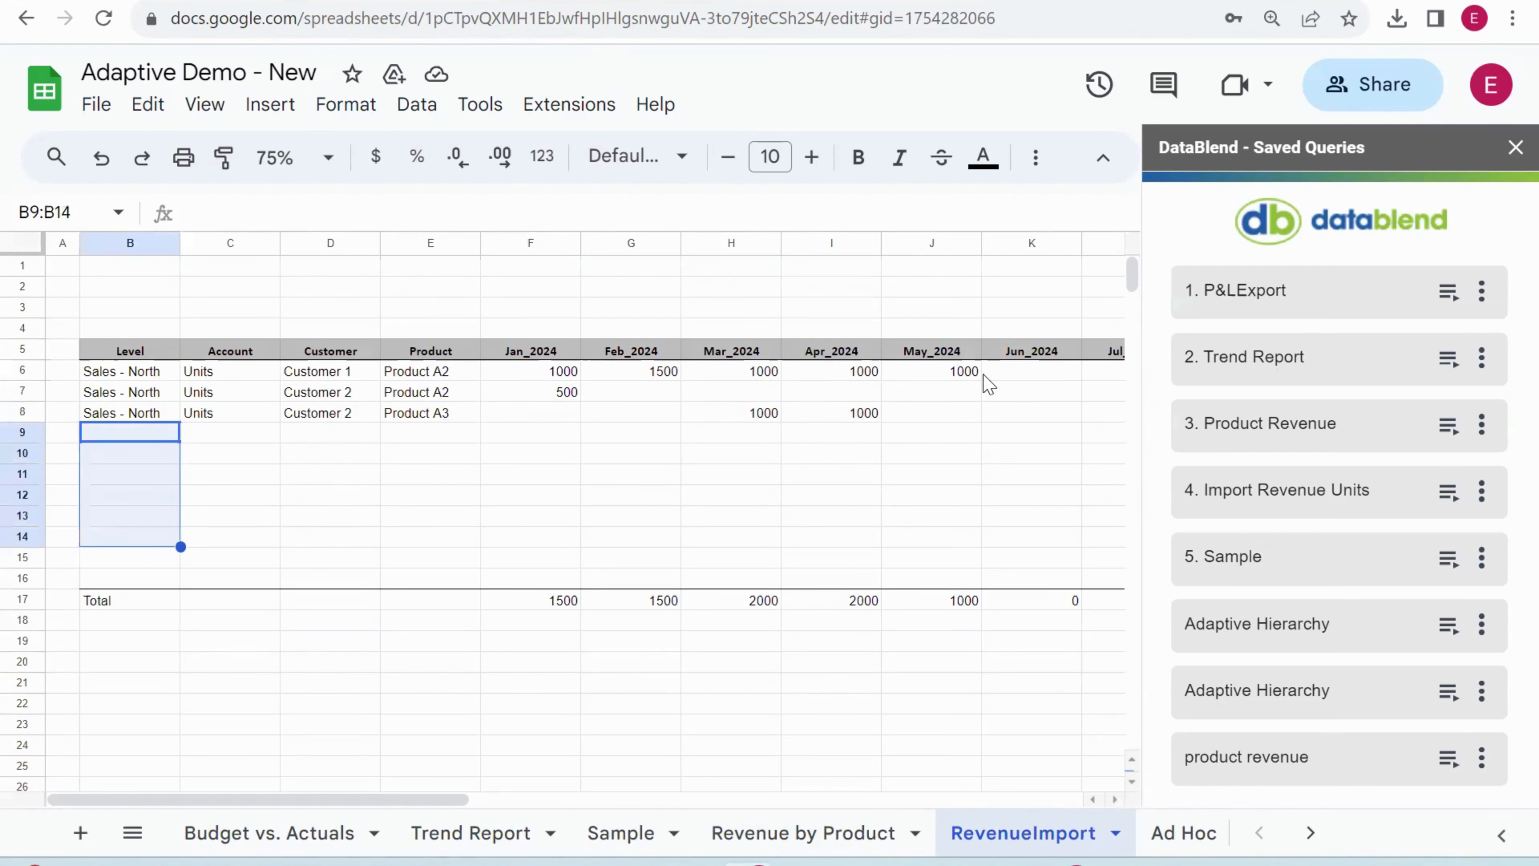
pyautogui.click(1445, 496)
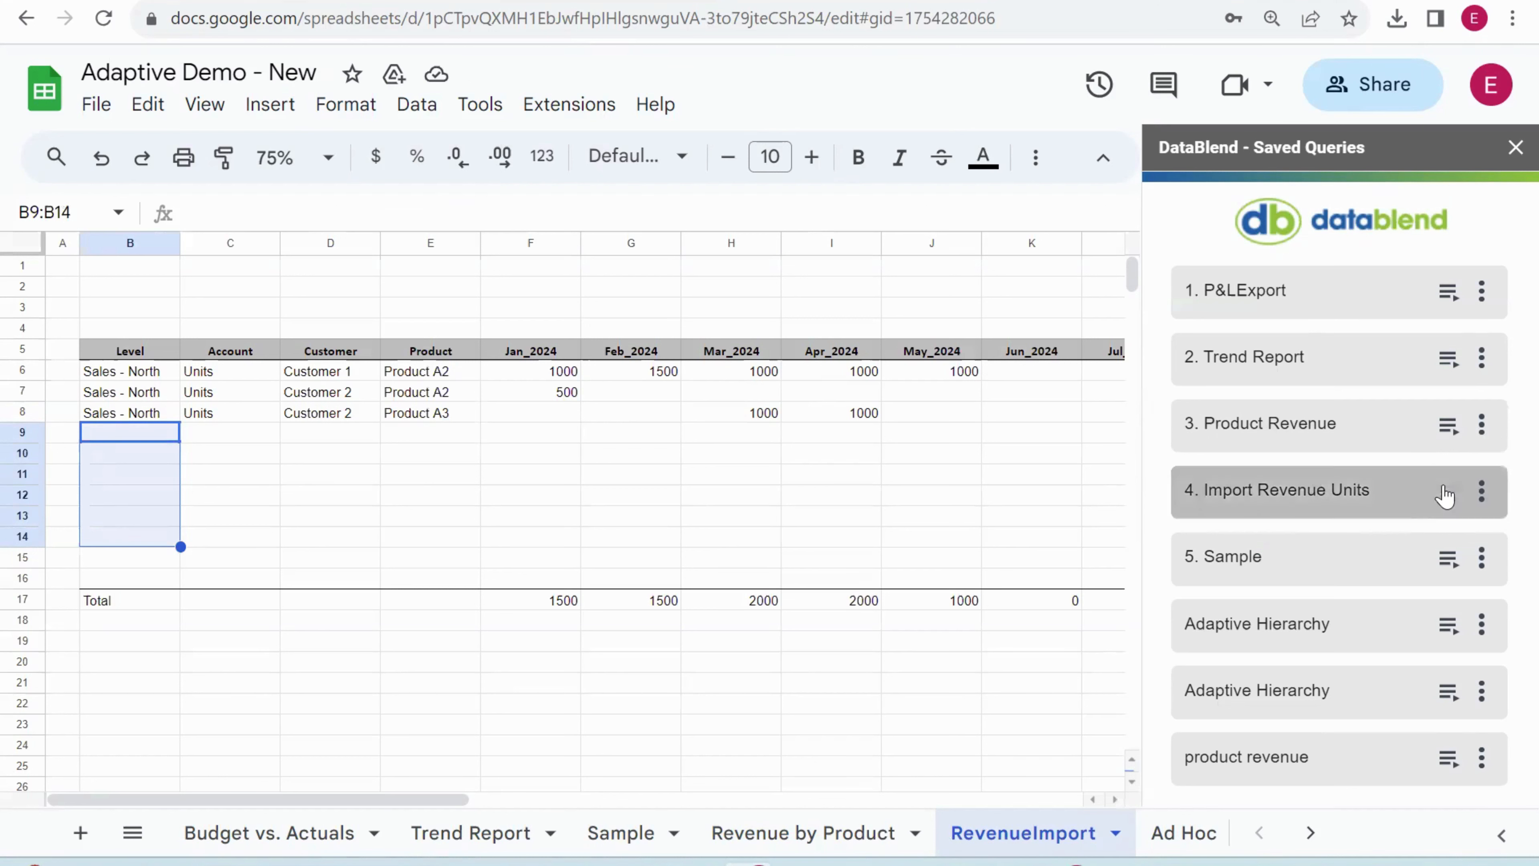
pyautogui.click(1348, 494)
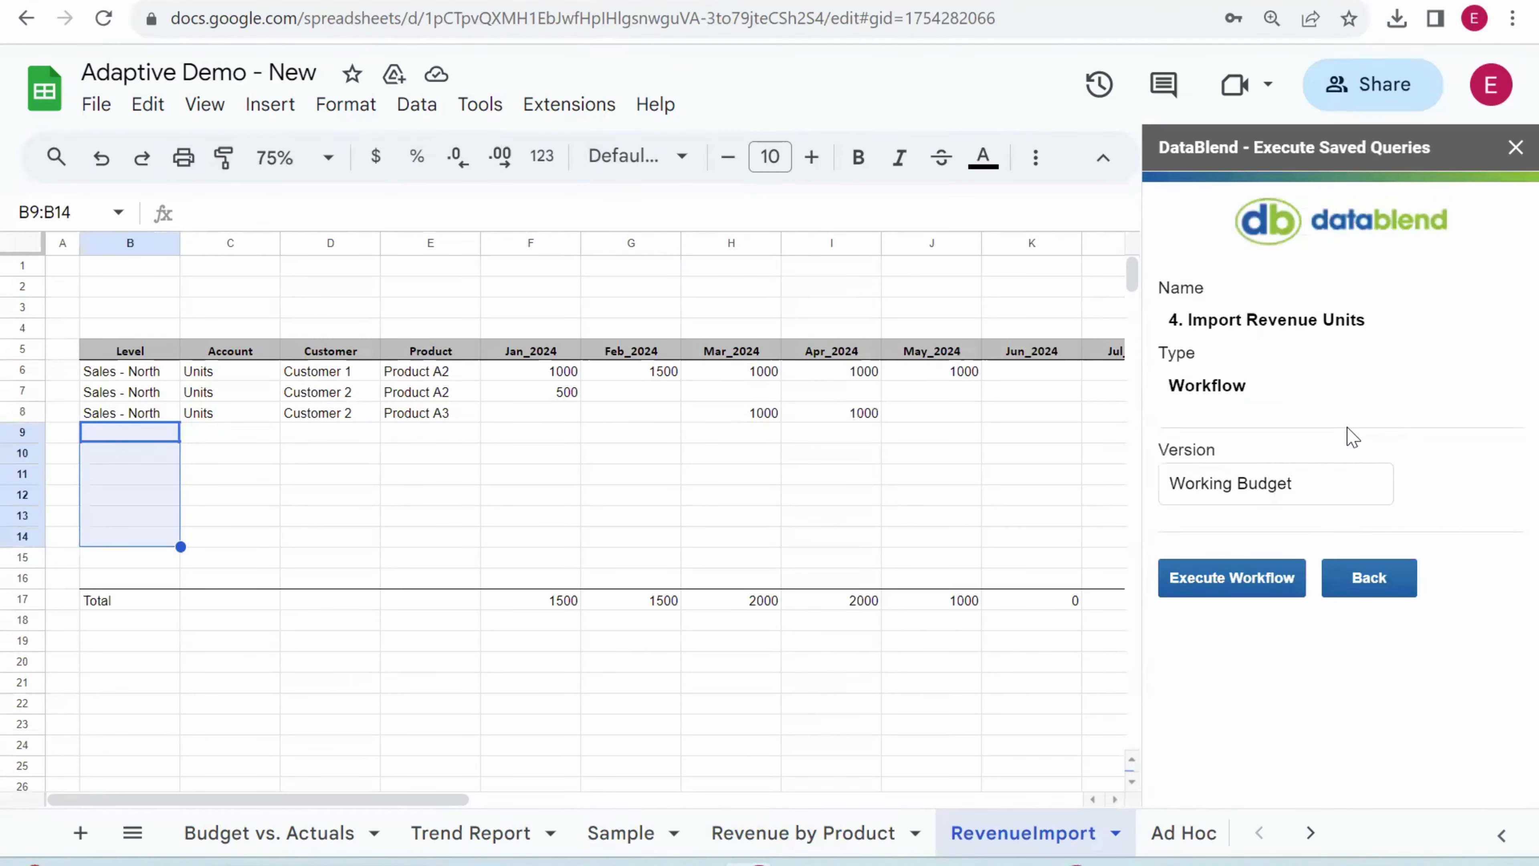
pyautogui.click(1272, 591)
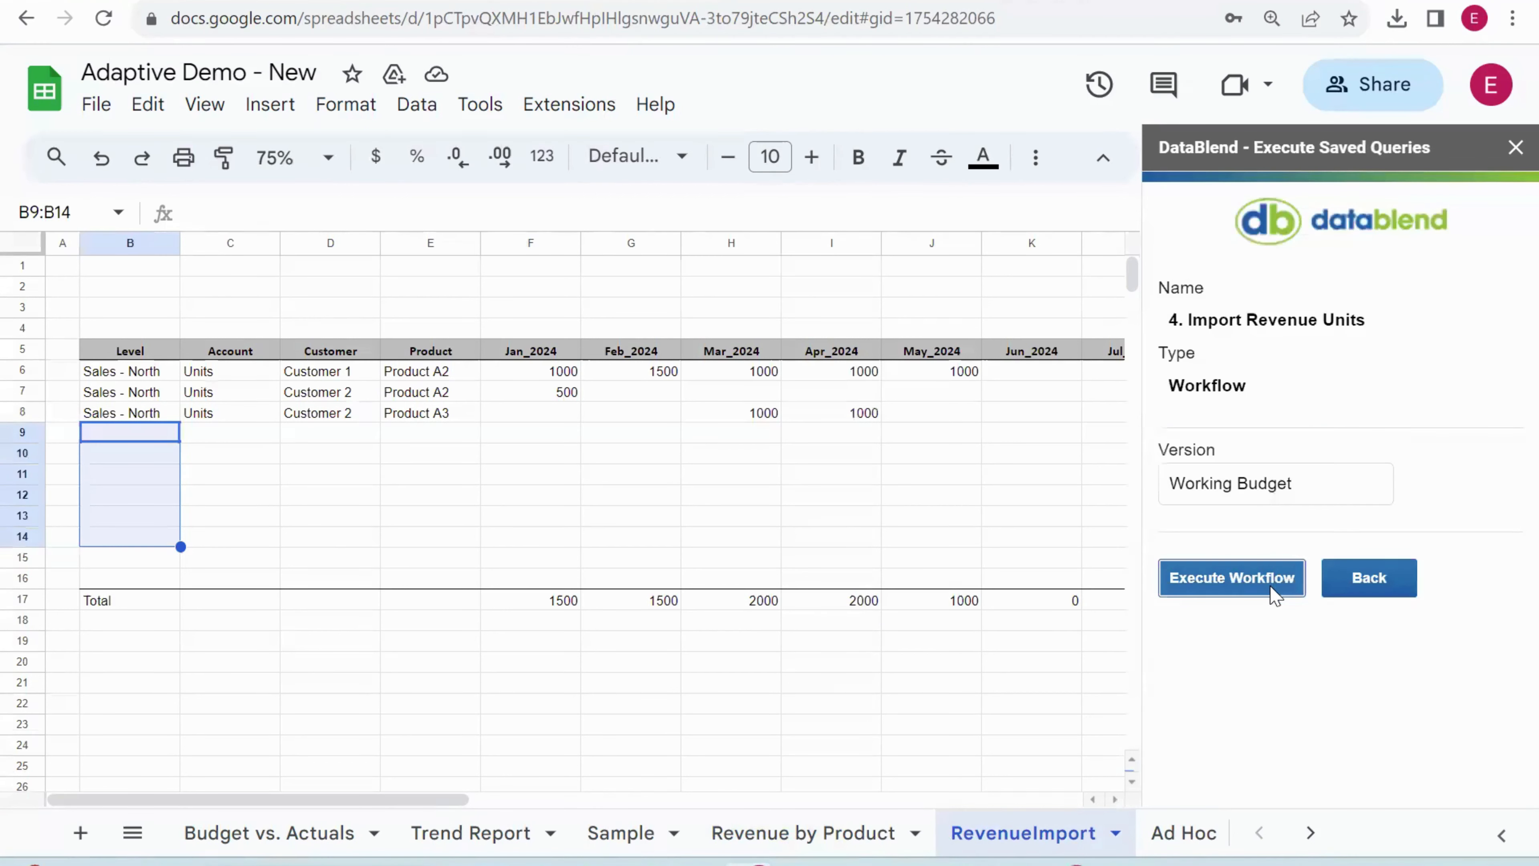
# Switch to Adaptive Planning, refresh the Product Revenue sheet and check the January to May 2024 units.
pyautogui.click(515, 1)
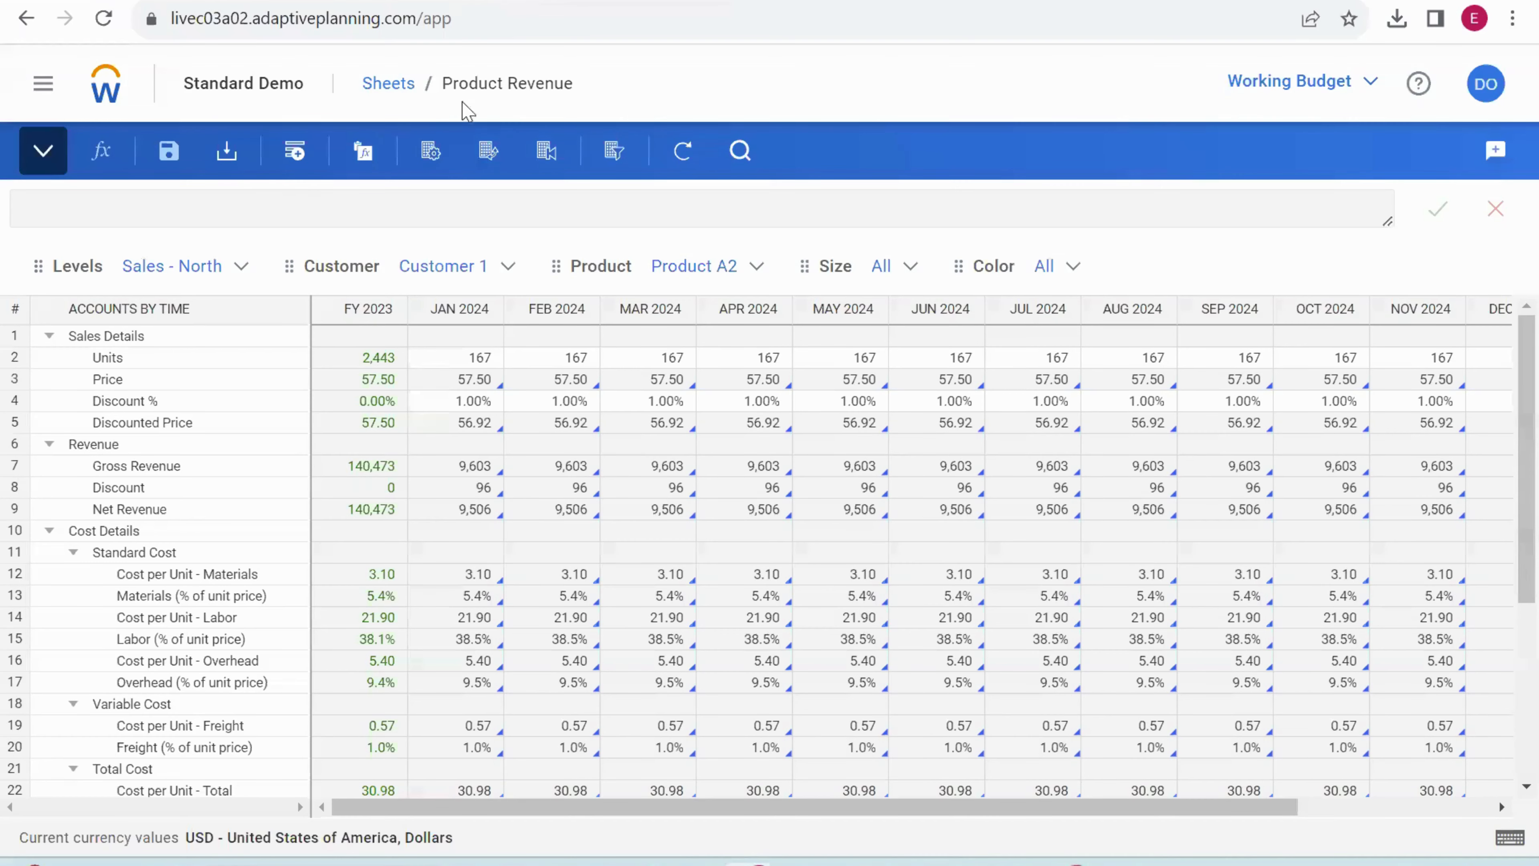
pyautogui.click(681, 152)
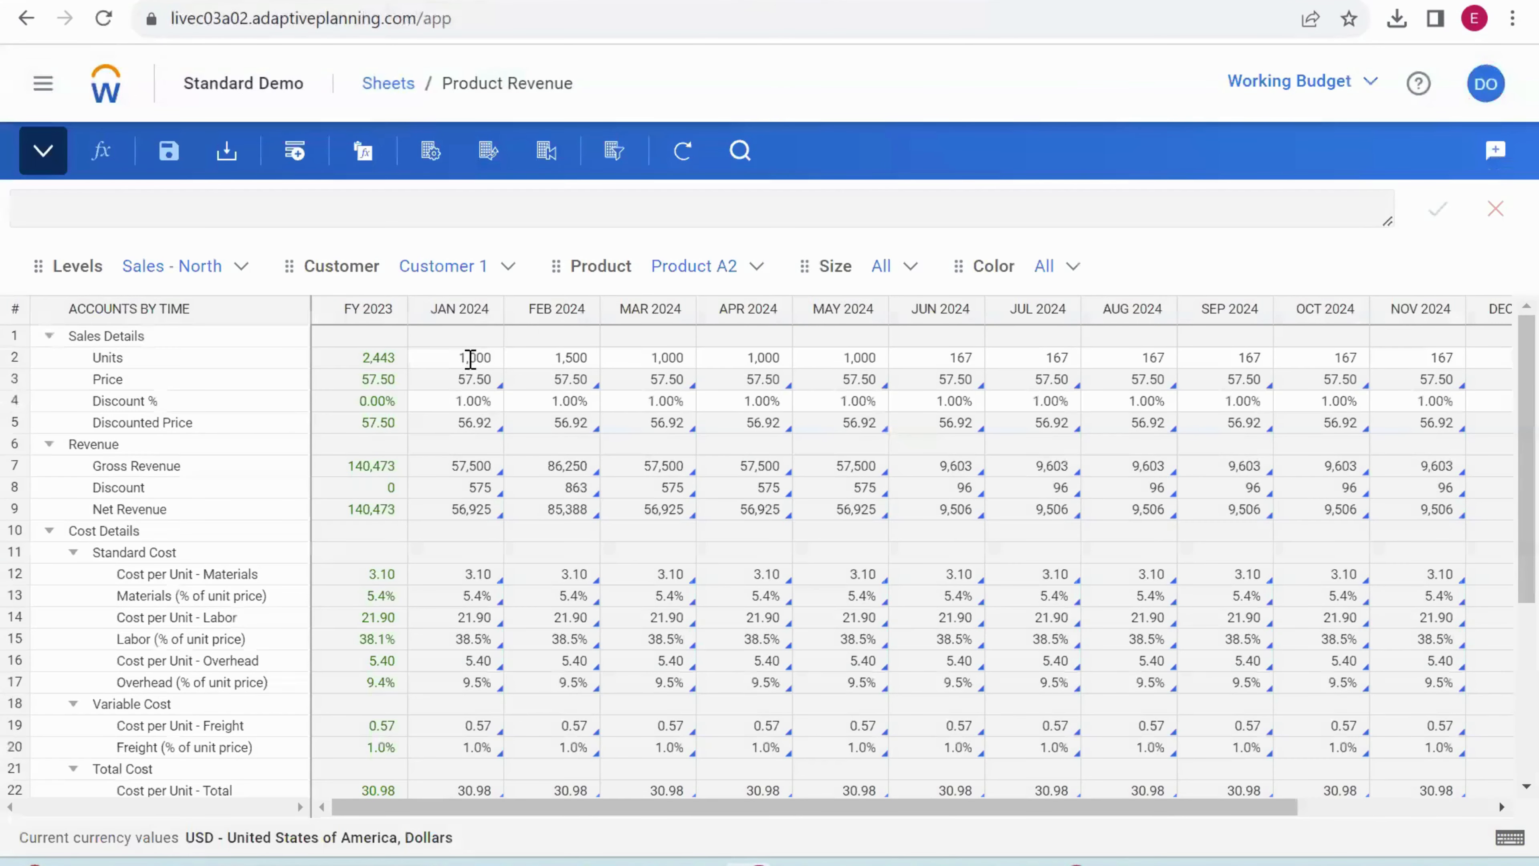
pyautogui.moveTo(472, 357); pyautogui.dragTo(875, 357)
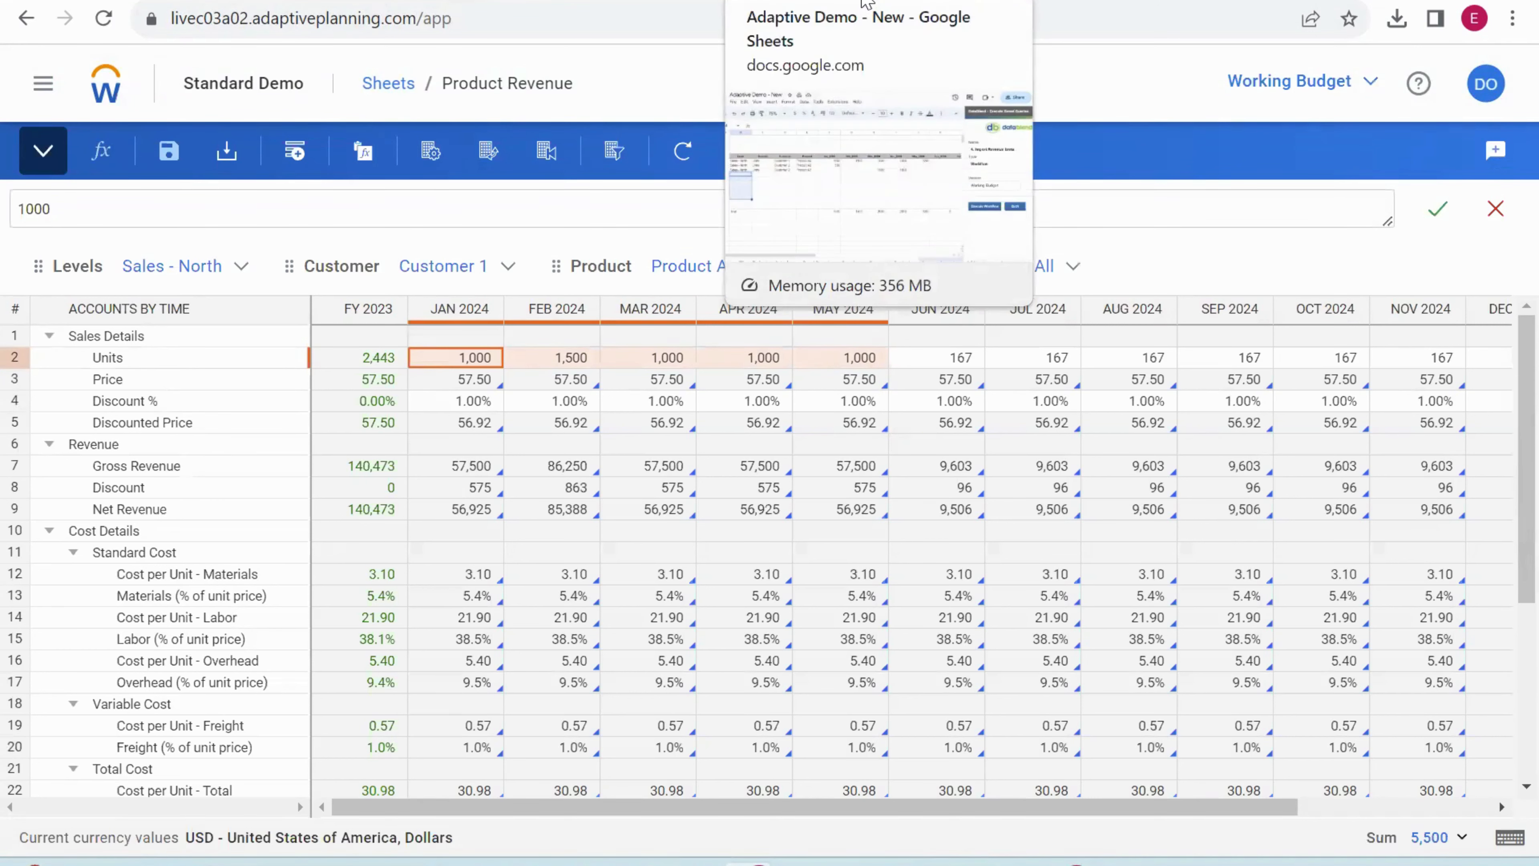
# Switch back to the Google Sheets document and open the Budget vs. Actuals sheet.
pyautogui.click(866, 4)
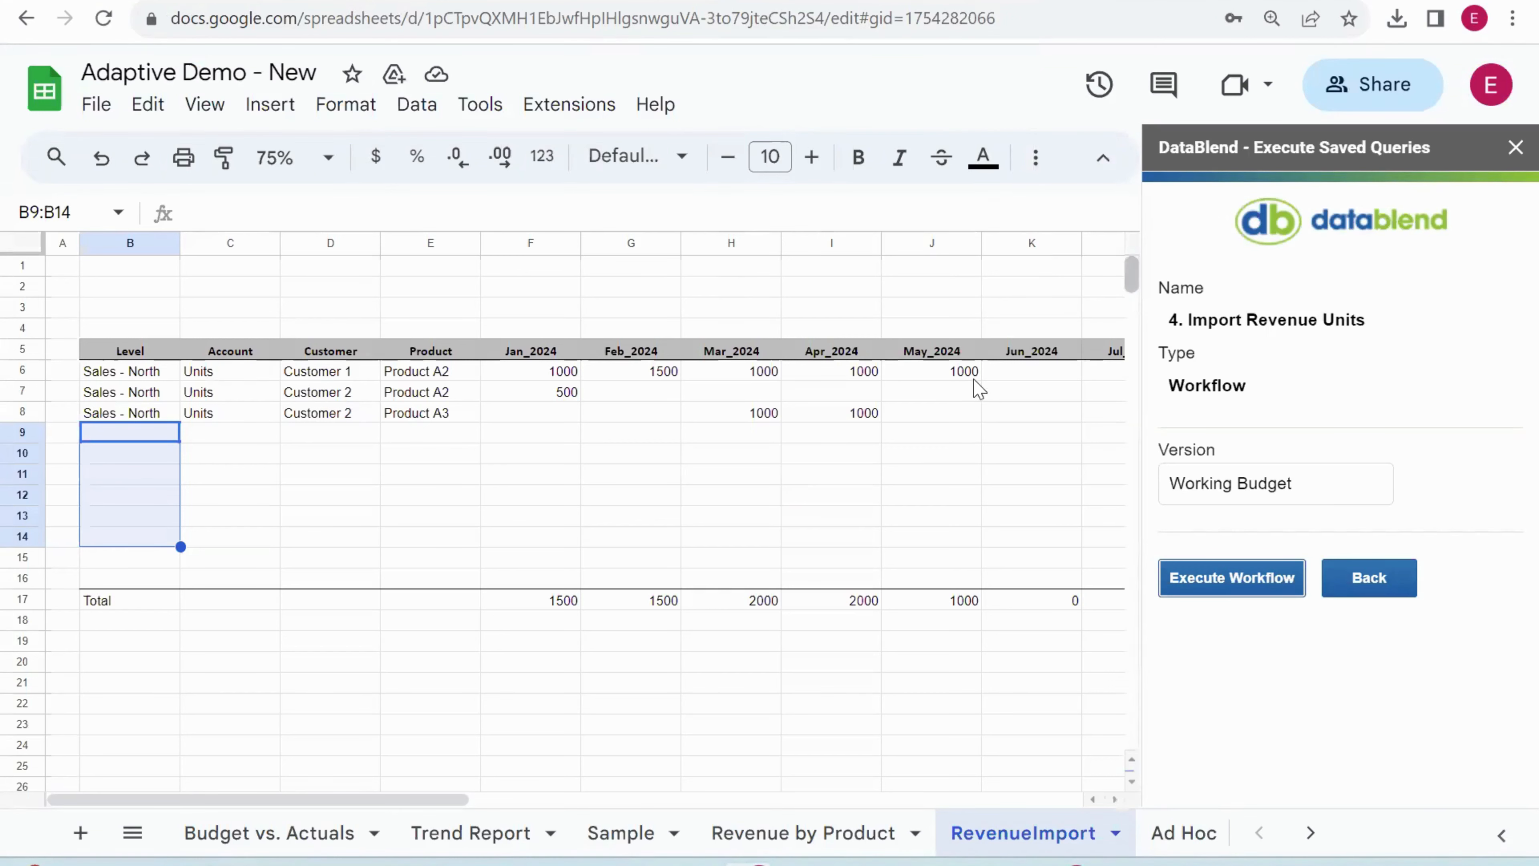
pyautogui.click(248, 838)
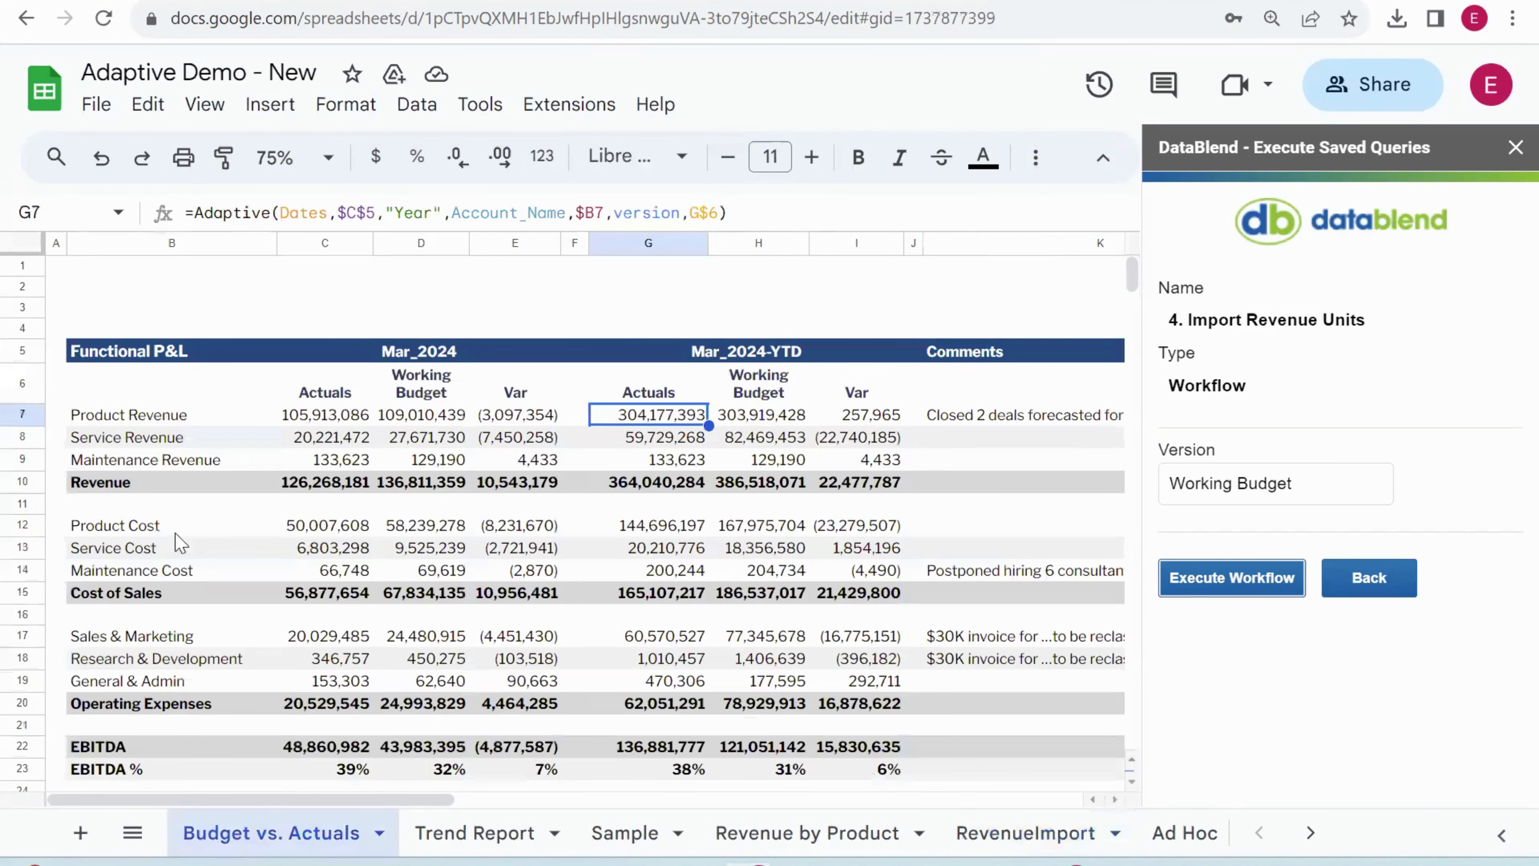